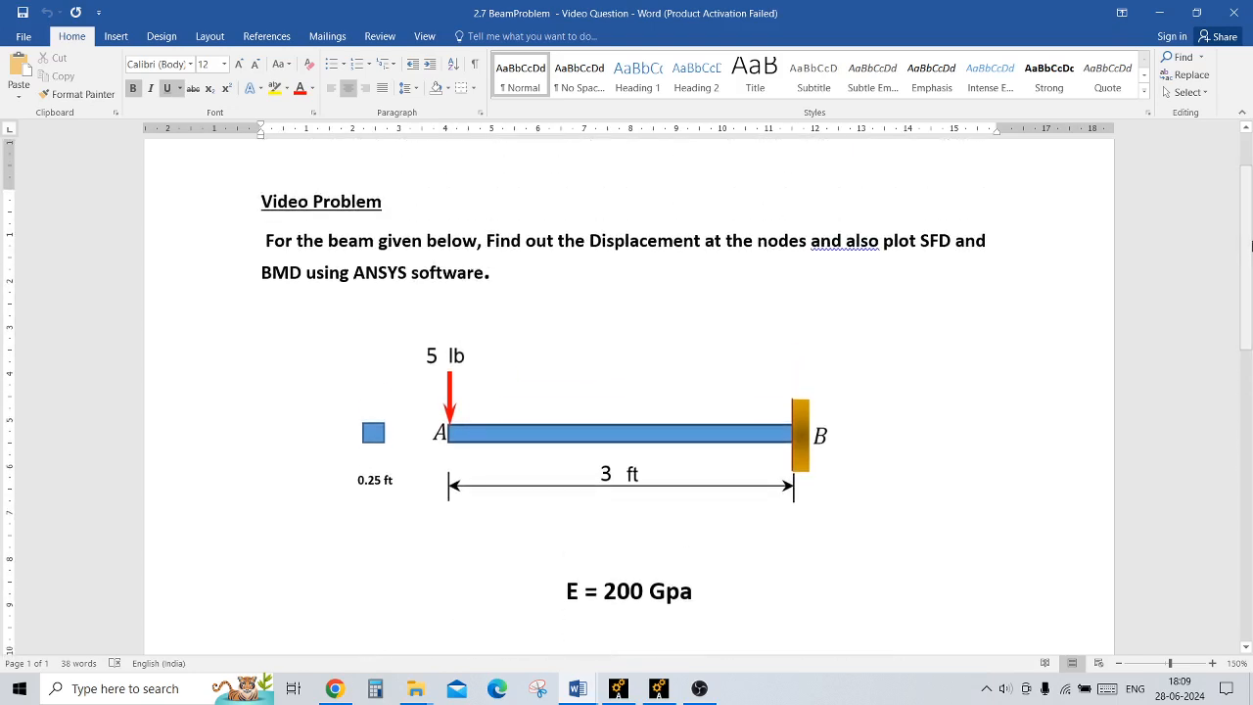
Step: Switch to Ansys Mechanical APDL, set the analysis title to "beam problem" and refresh the graphics display
click(659, 689)
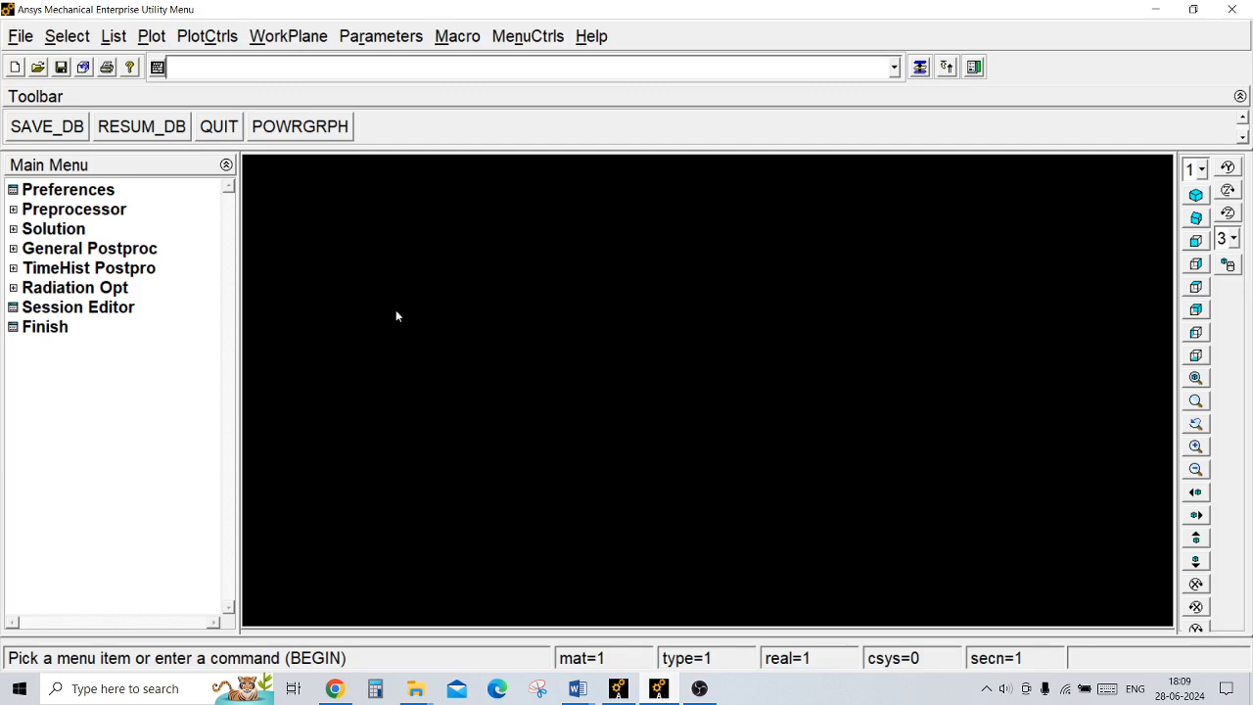
click(30, 39)
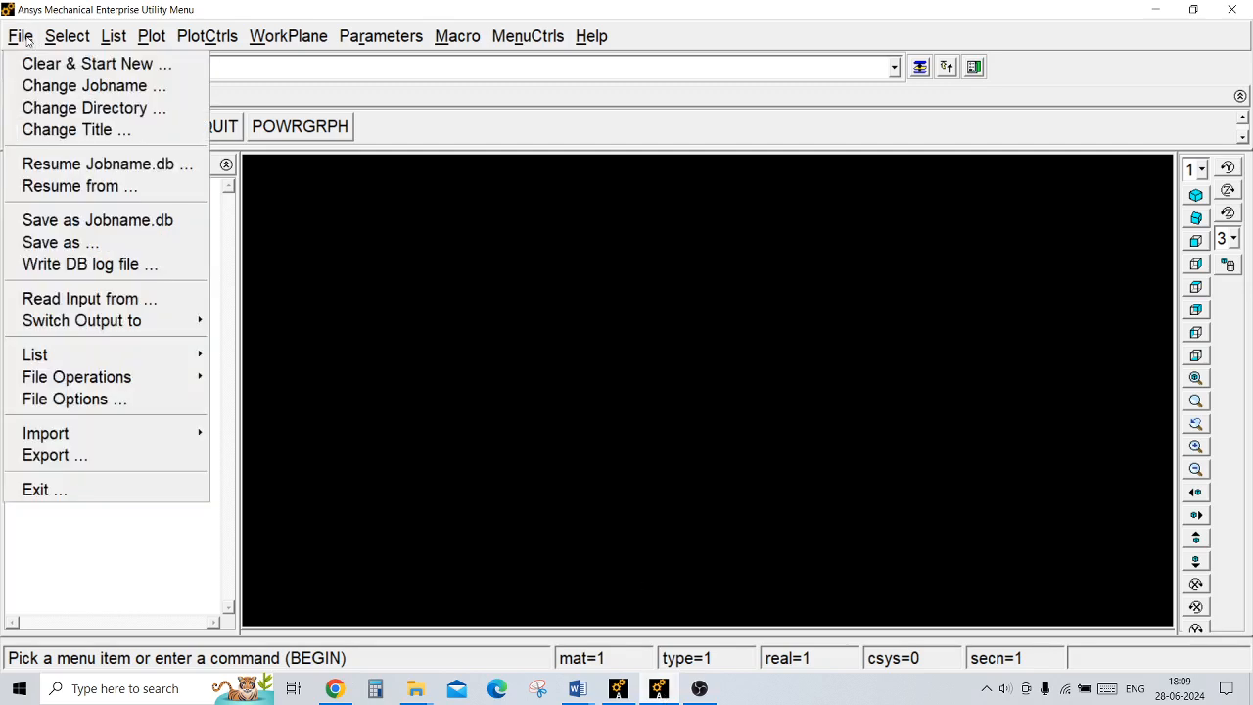
click(80, 130)
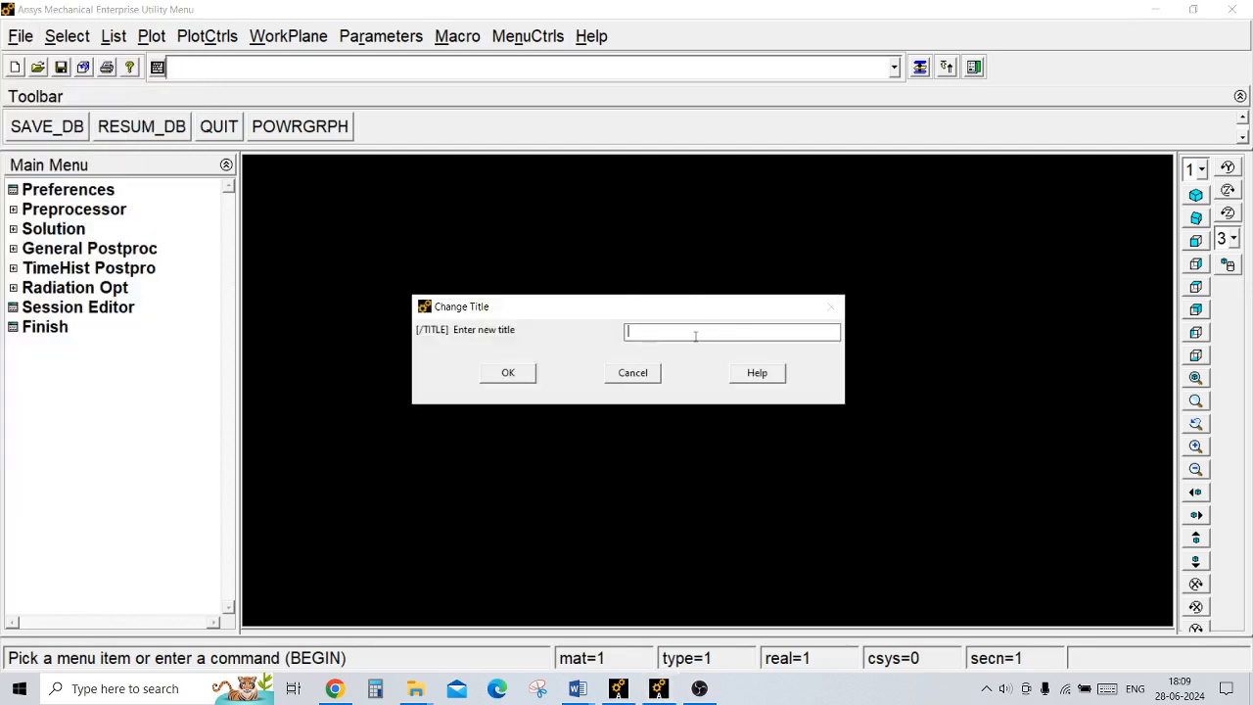
text(beam problem)
click(526, 372)
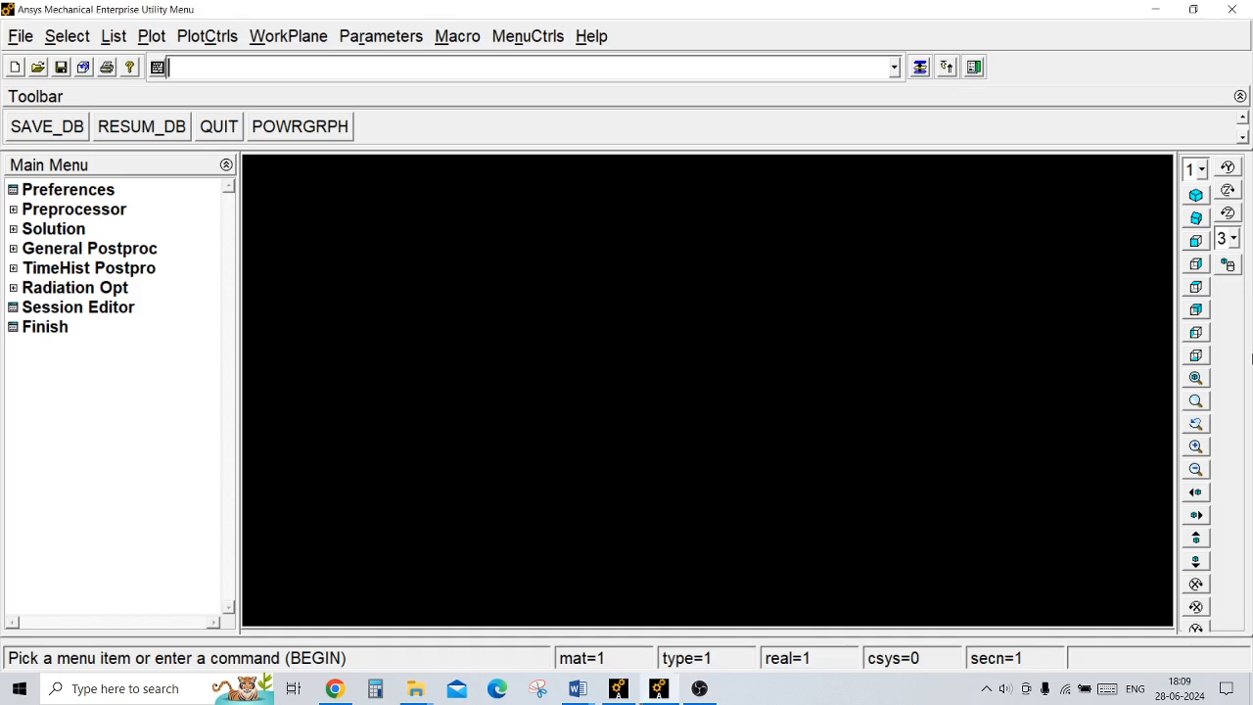
click(1195, 379)
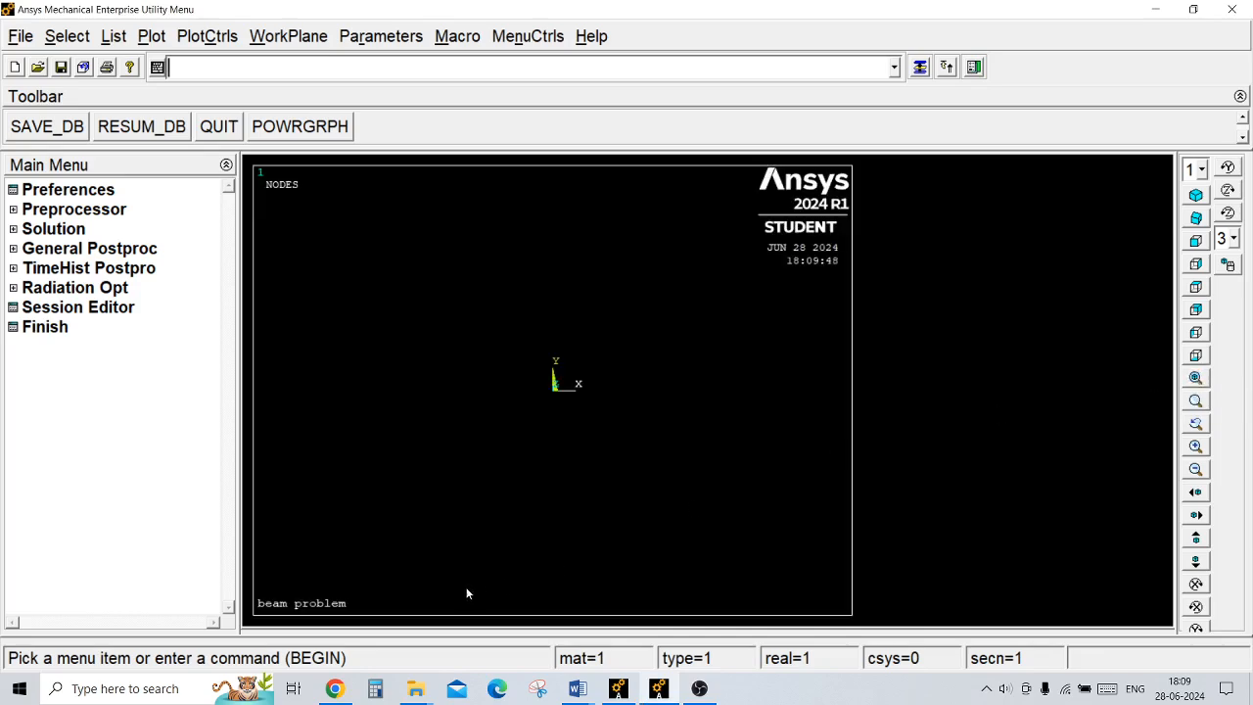
Step: Limit the GUI discipline filtering preferences to Structural
click(73, 192)
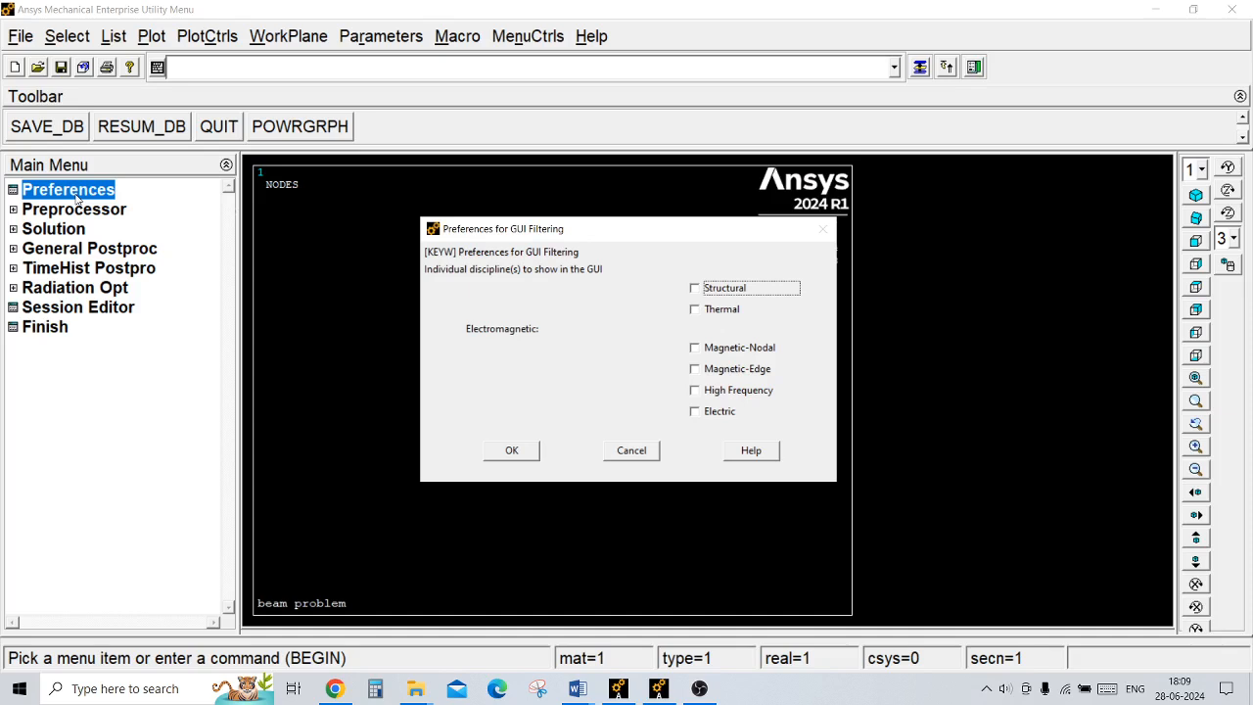
click(695, 288)
click(526, 451)
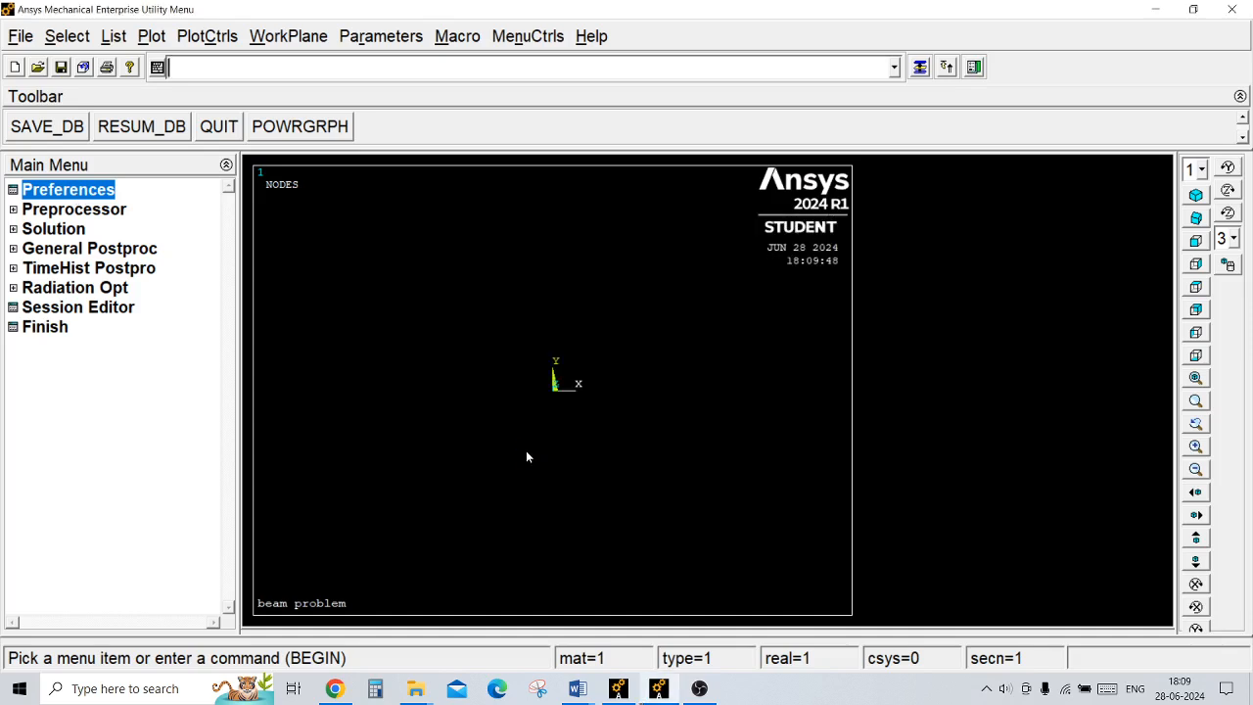
Step: Add the Beam 2 node 188 element type with reference number 1
click(110, 211)
click(111, 228)
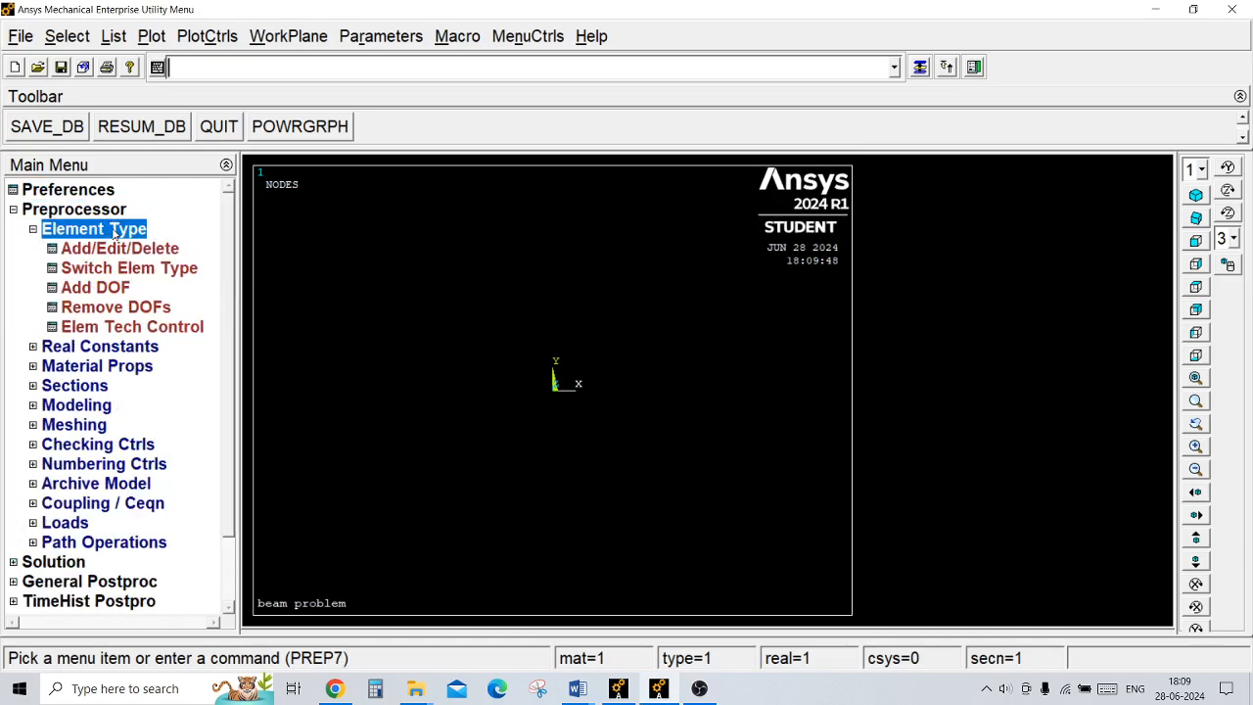
click(119, 248)
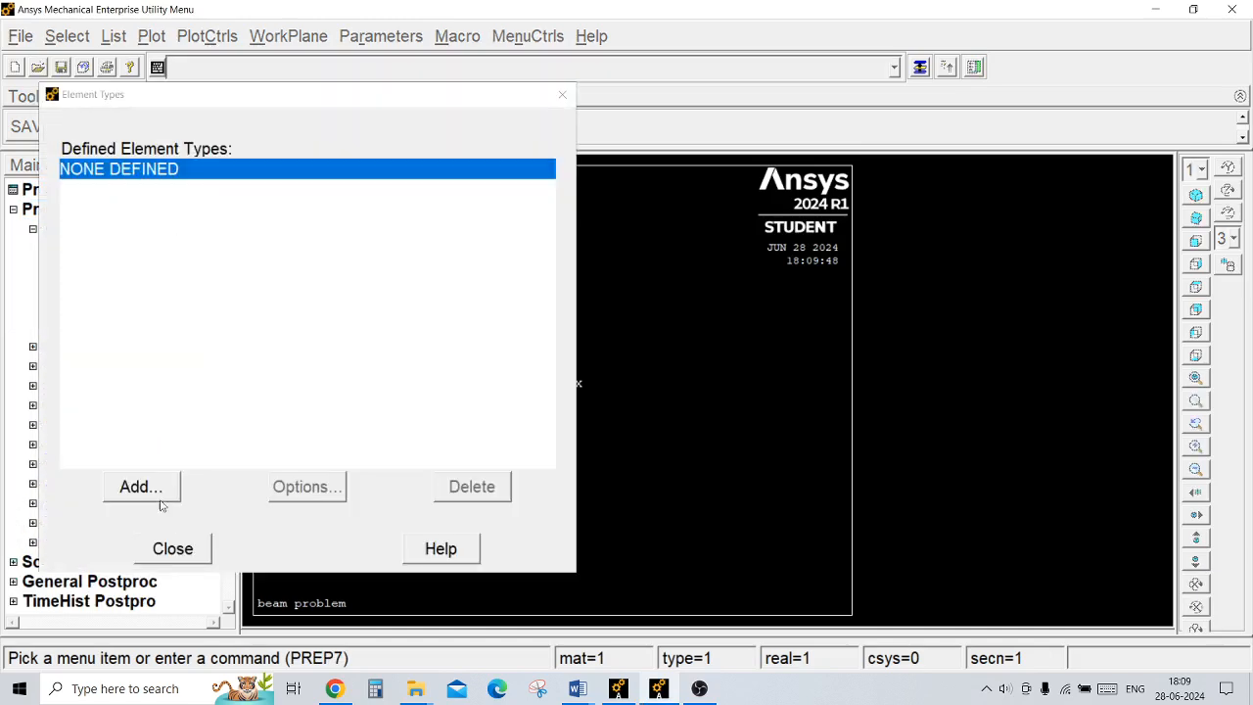
click(157, 487)
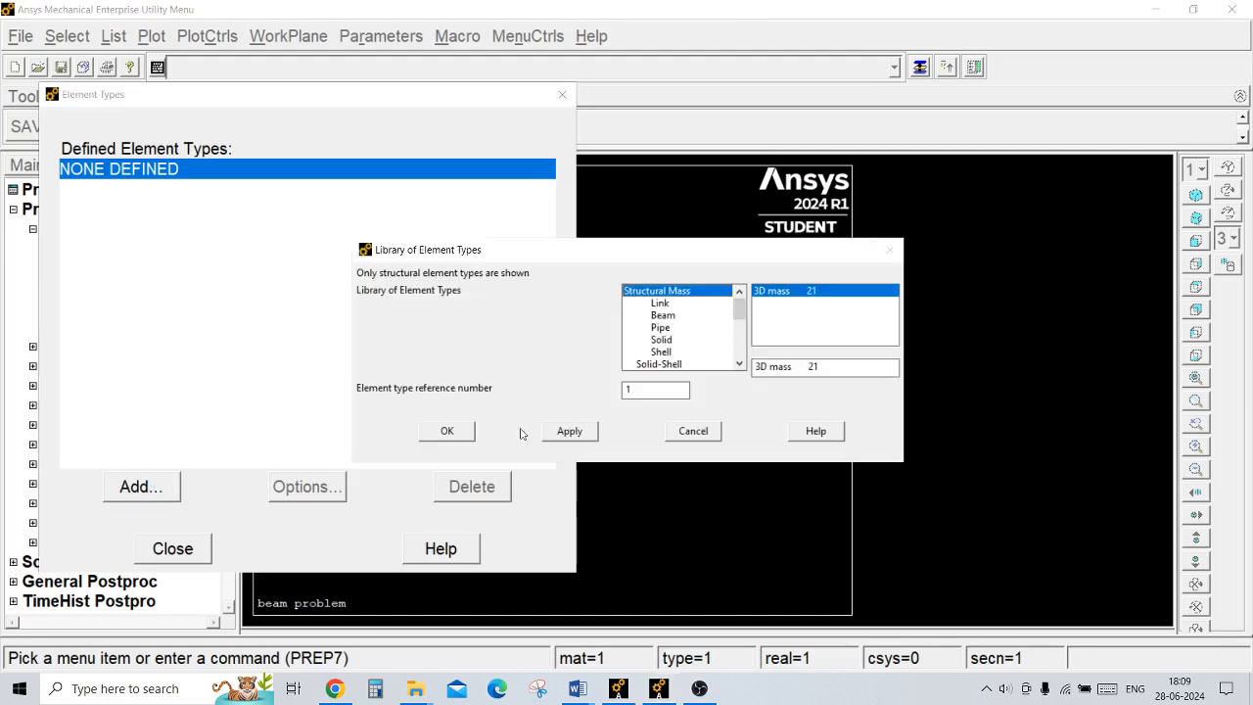
click(663, 315)
click(777, 304)
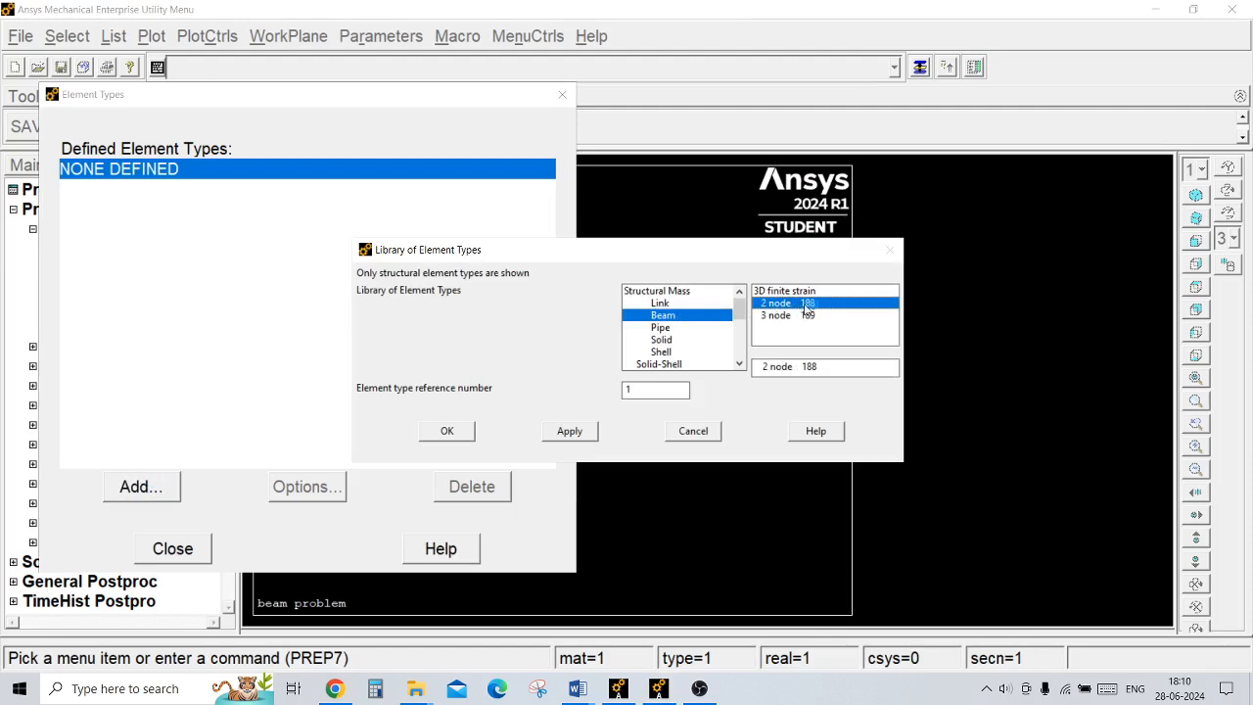
click(455, 433)
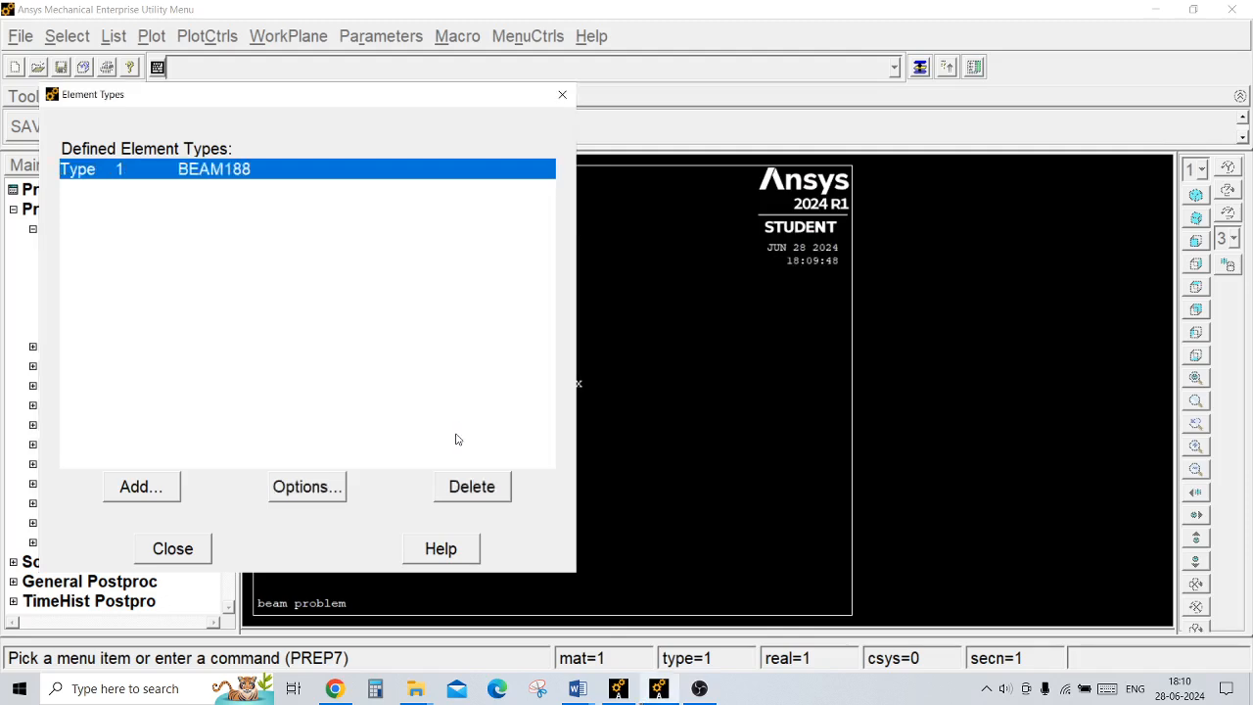
click(176, 553)
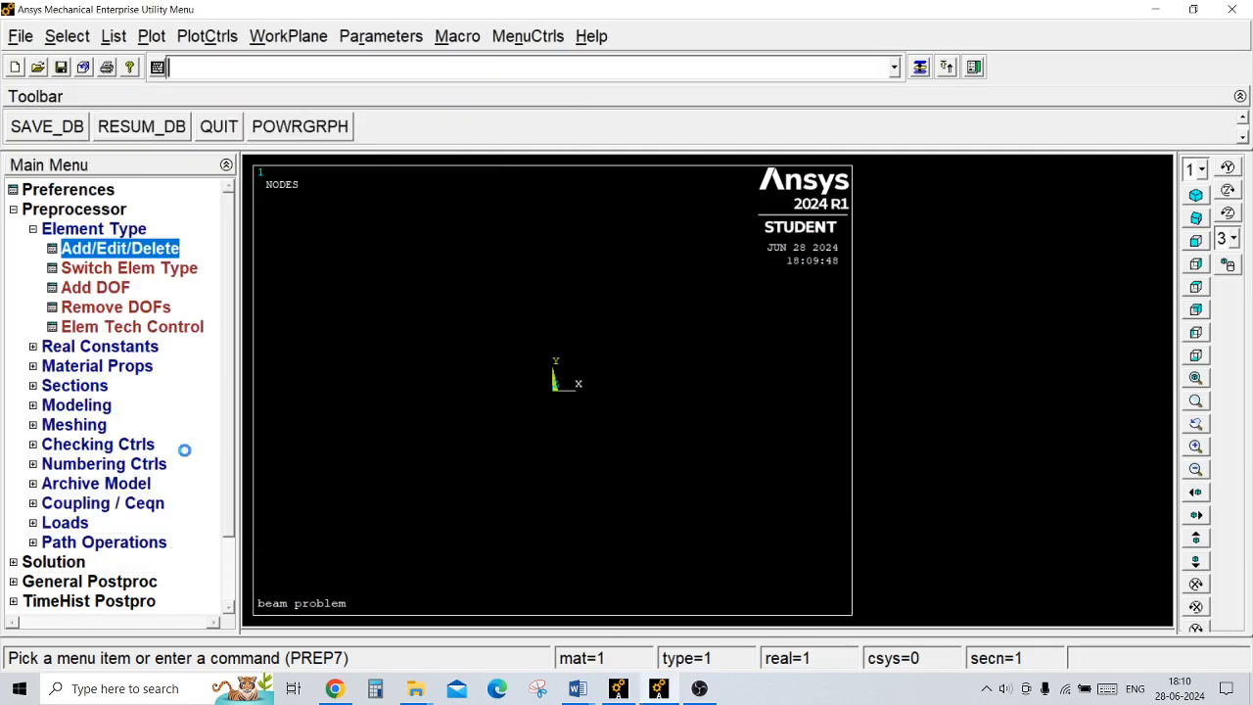
click(125, 233)
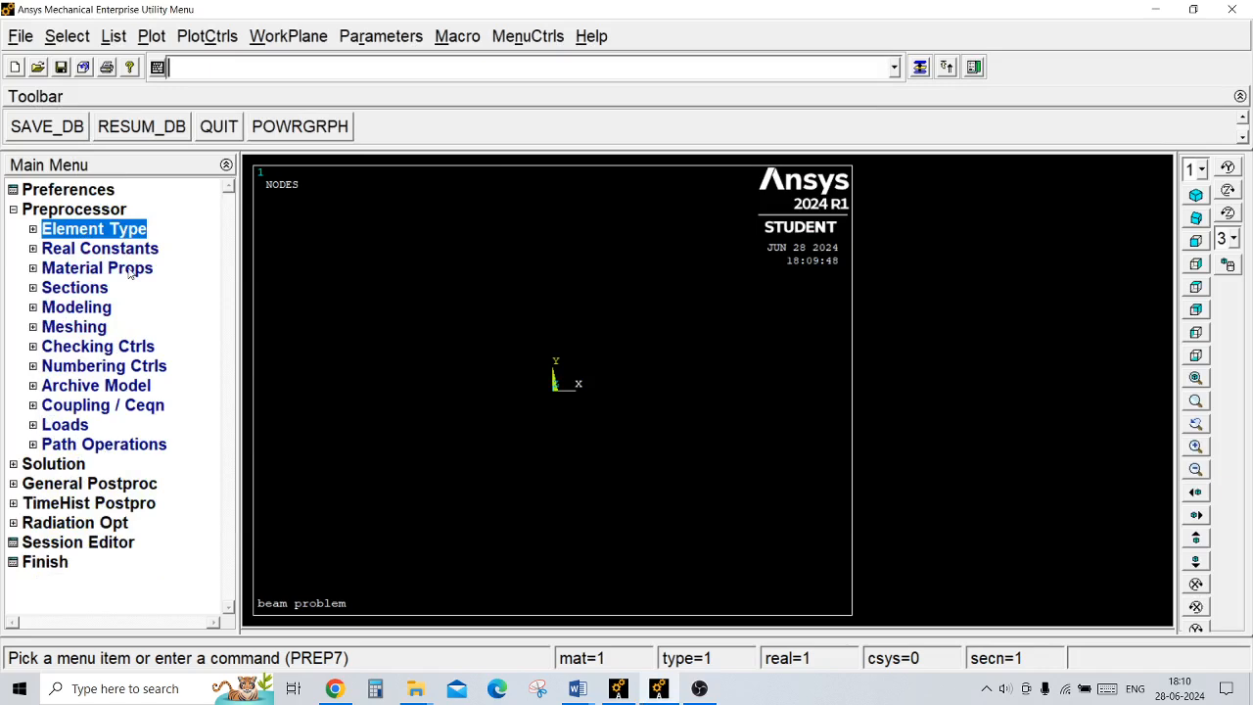
Step: Open the structural linear elastic isotropic properties for material model number 1
click(130, 271)
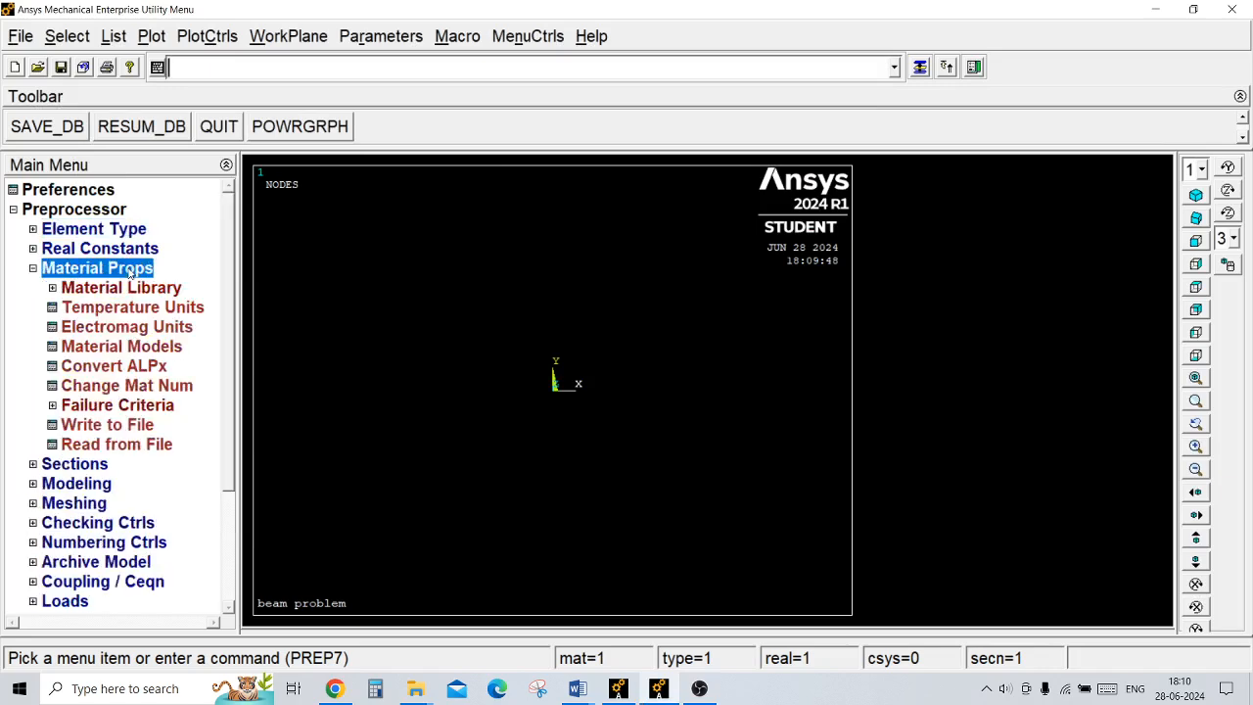
click(140, 346)
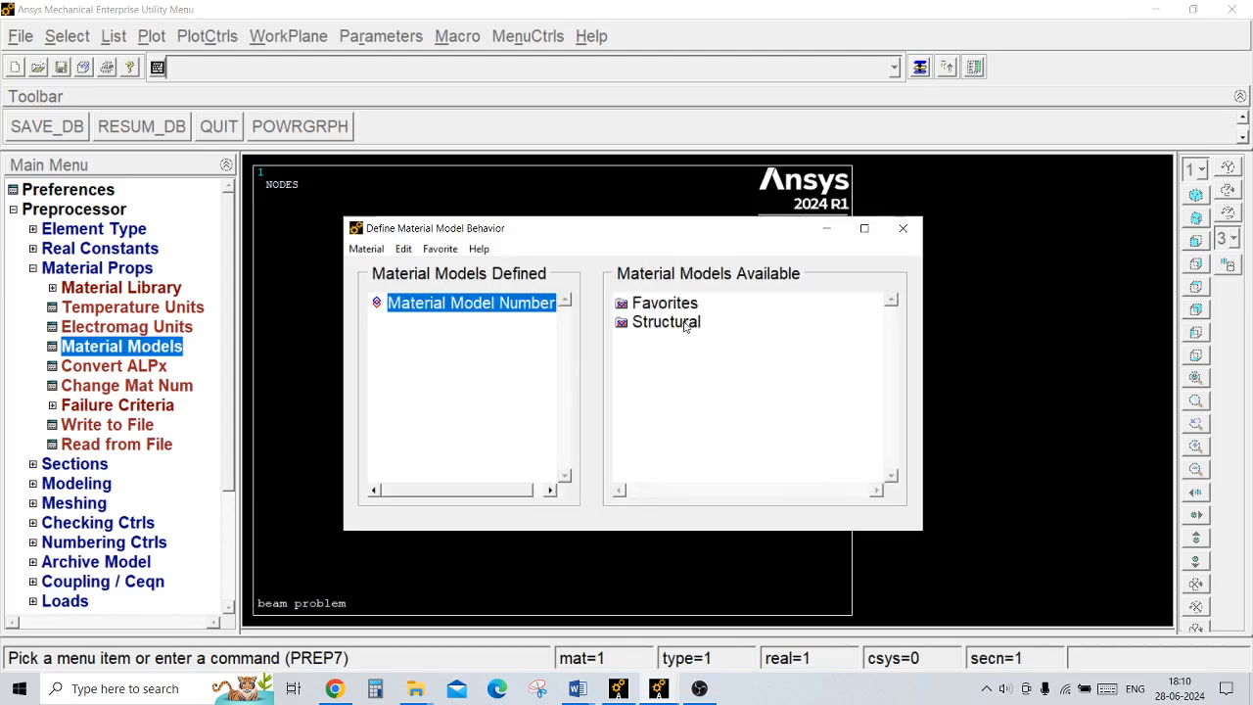
double_click(686, 324)
double_click(690, 342)
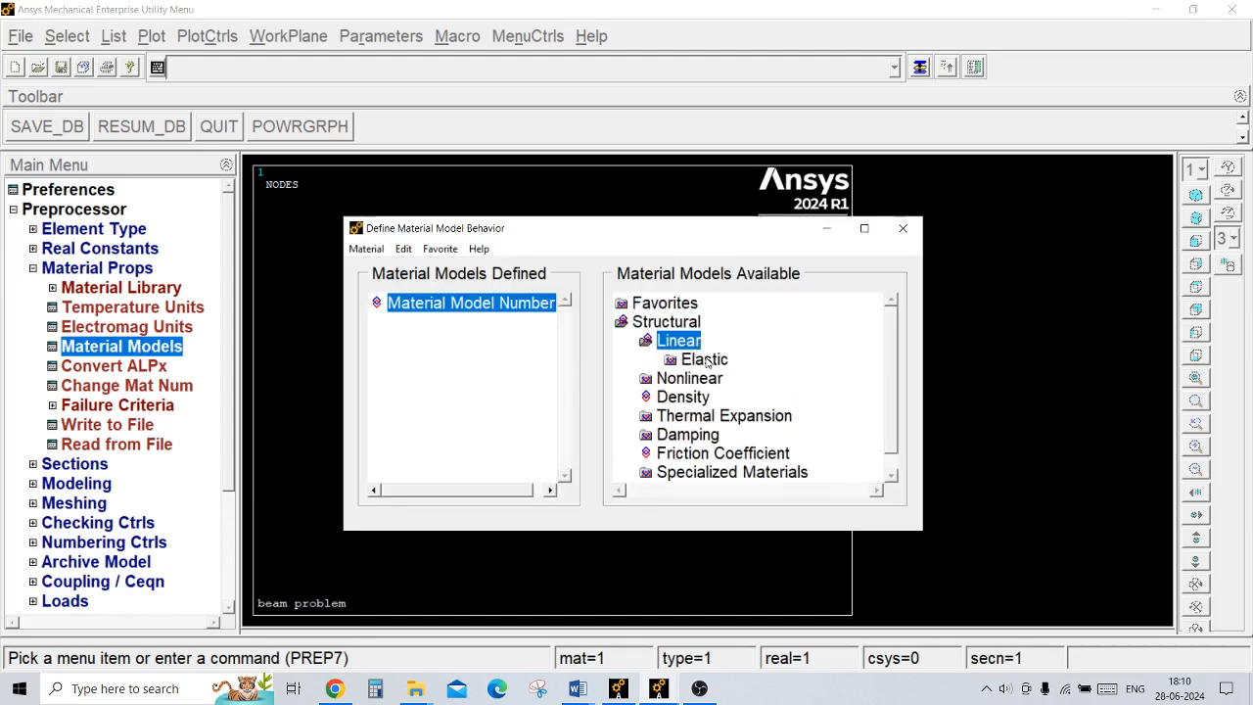
double_click(711, 361)
double_click(727, 378)
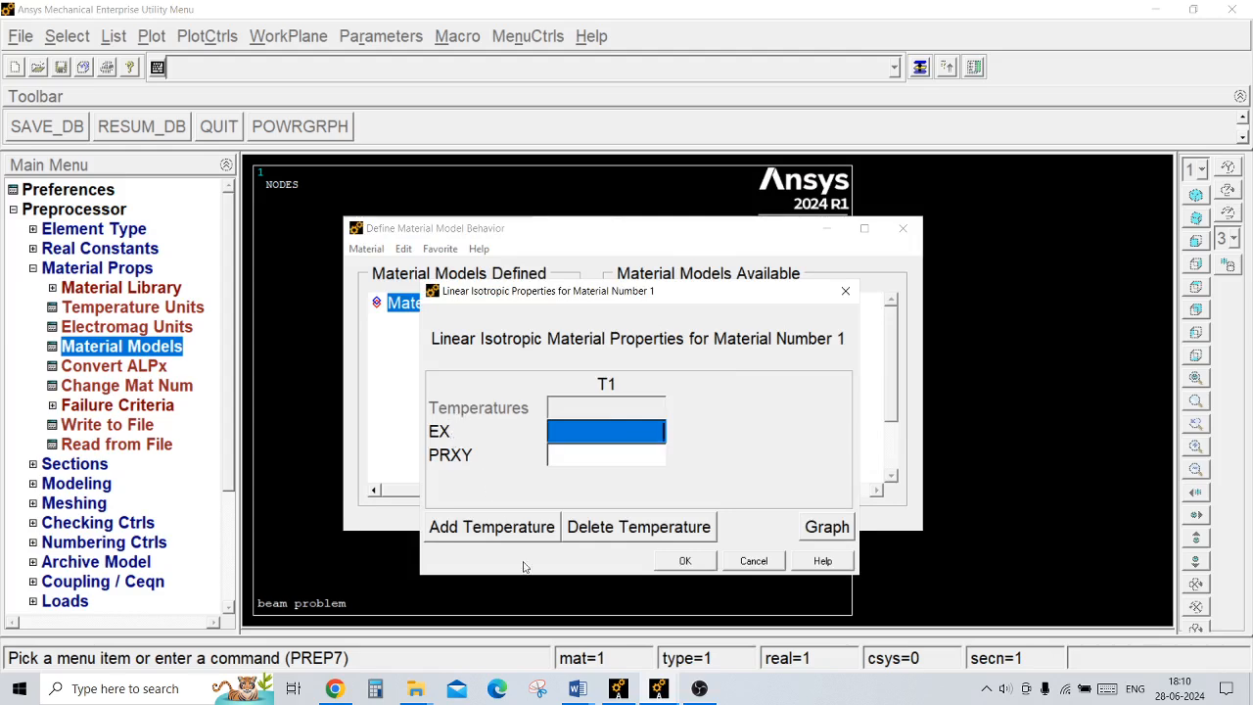
Step: Check Young's modulus in the Word problem statement and the GPa-to-psi conversion on the engineeringtoolbox.com page in Chrome
mouse_move(583, 695)
click(672, 668)
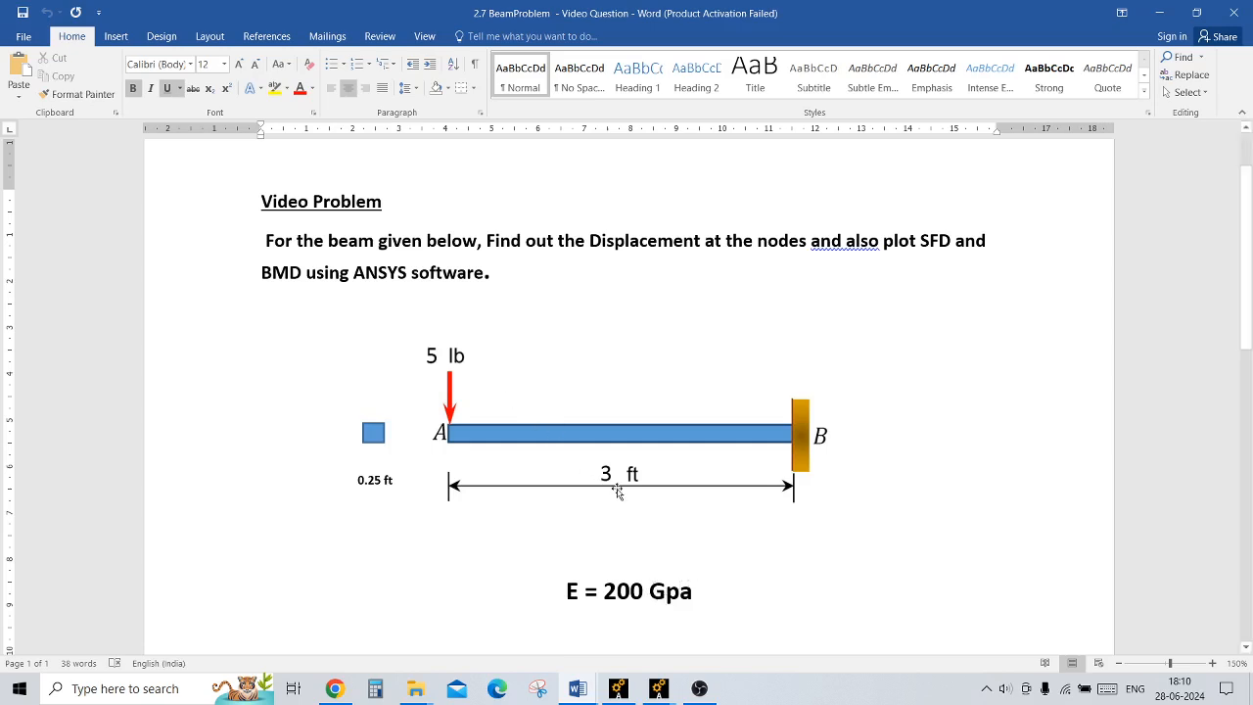
click(337, 689)
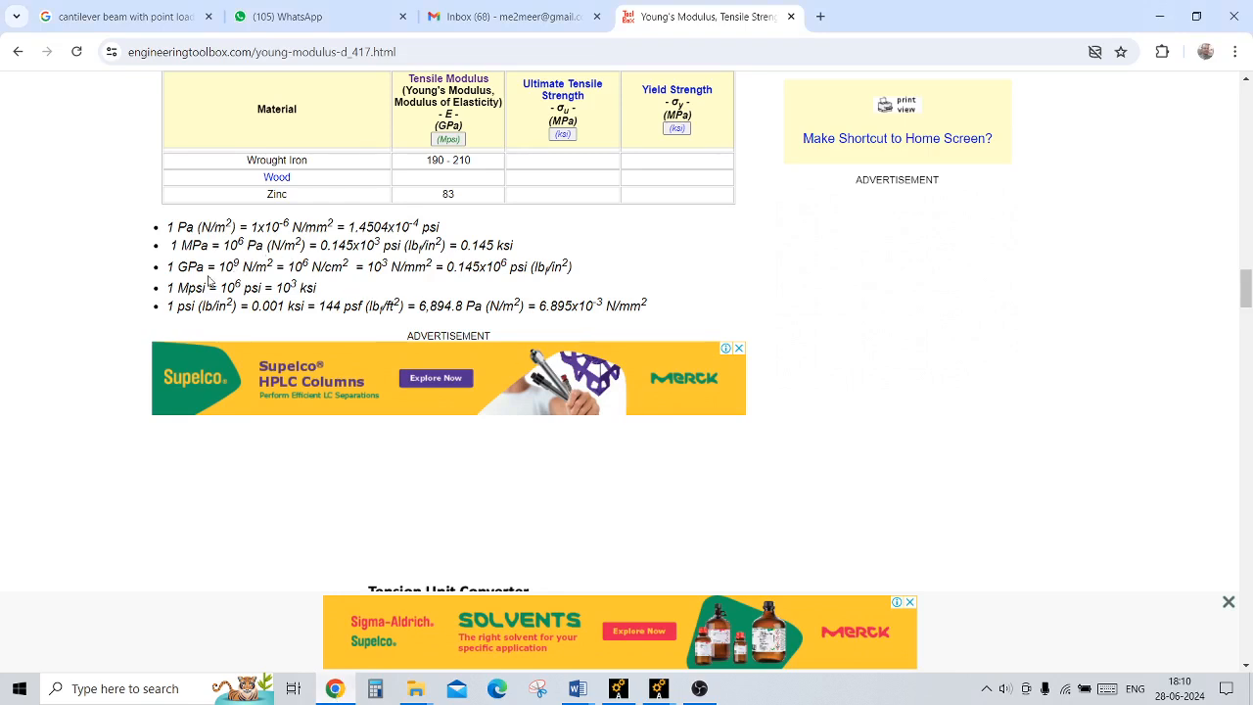
drag(204, 267, 165, 267)
drag(448, 268, 508, 267)
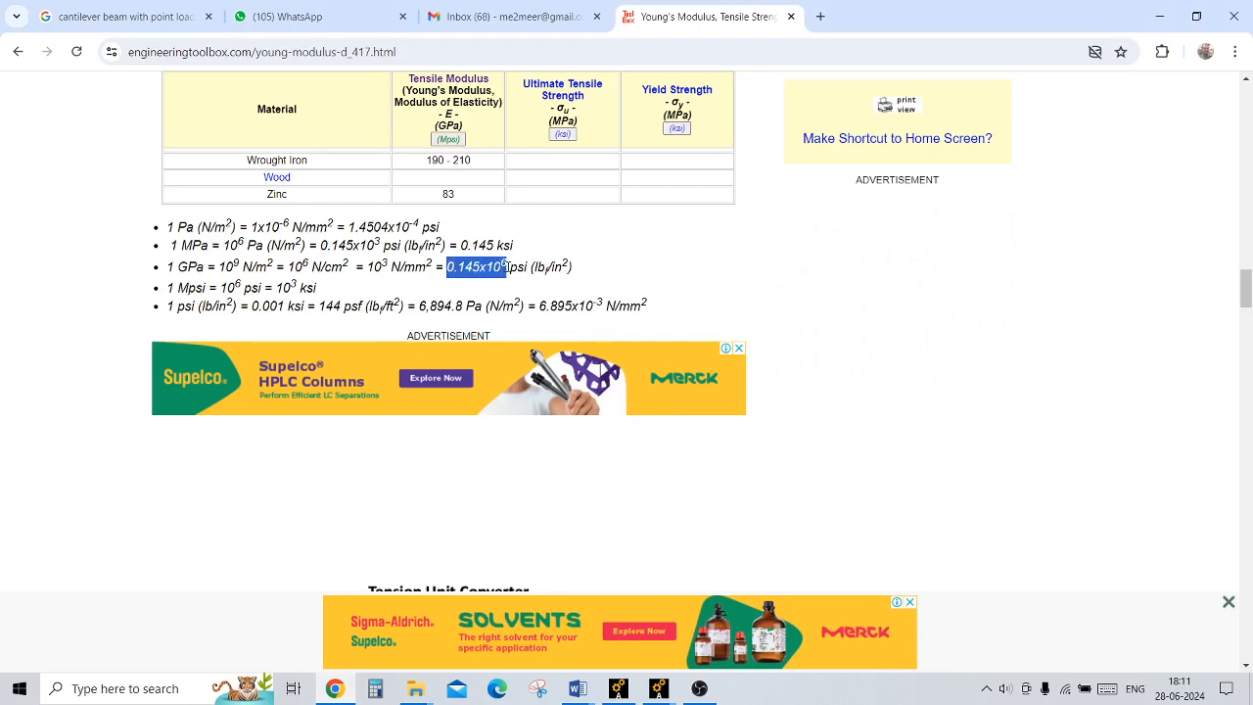
click(527, 266)
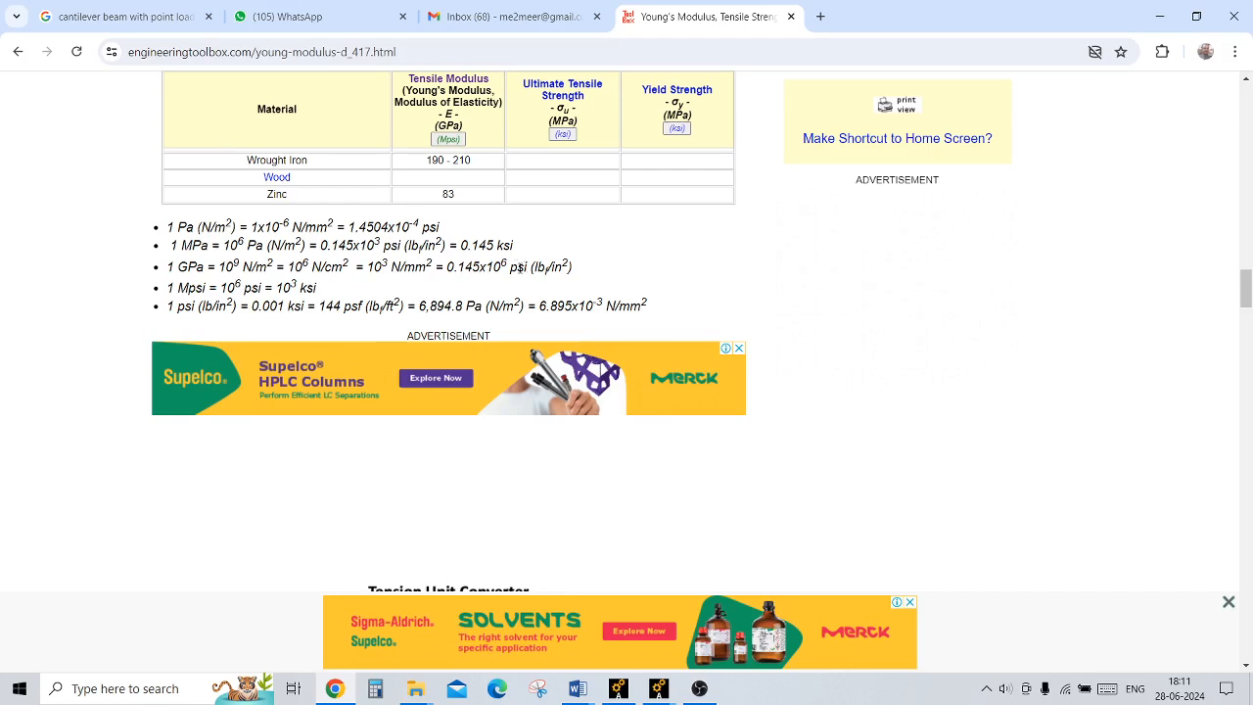
drag(527, 268, 523, 271)
Step: In Calculator, multiply the modulus of 200 by the psi conversion factor entered as 0.14
click(383, 693)
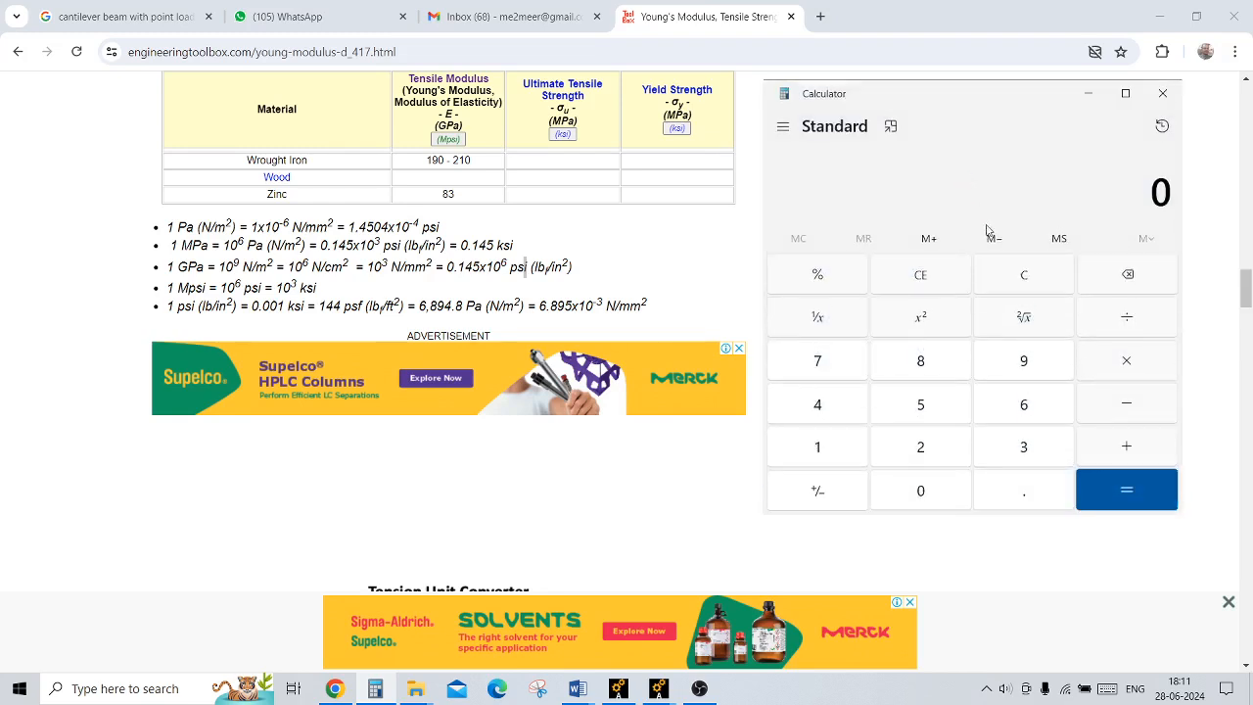
click(920, 449)
key(0)
key(0)
click(1129, 362)
drag(448, 268, 481, 280)
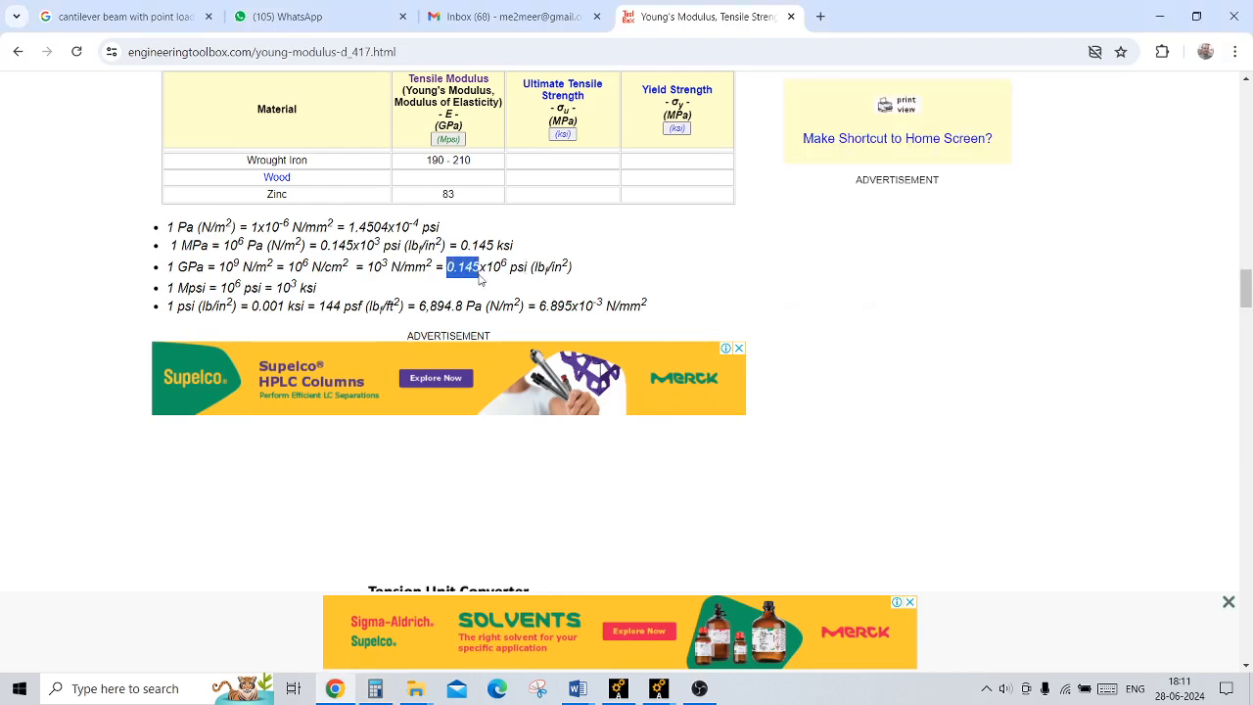
click(382, 689)
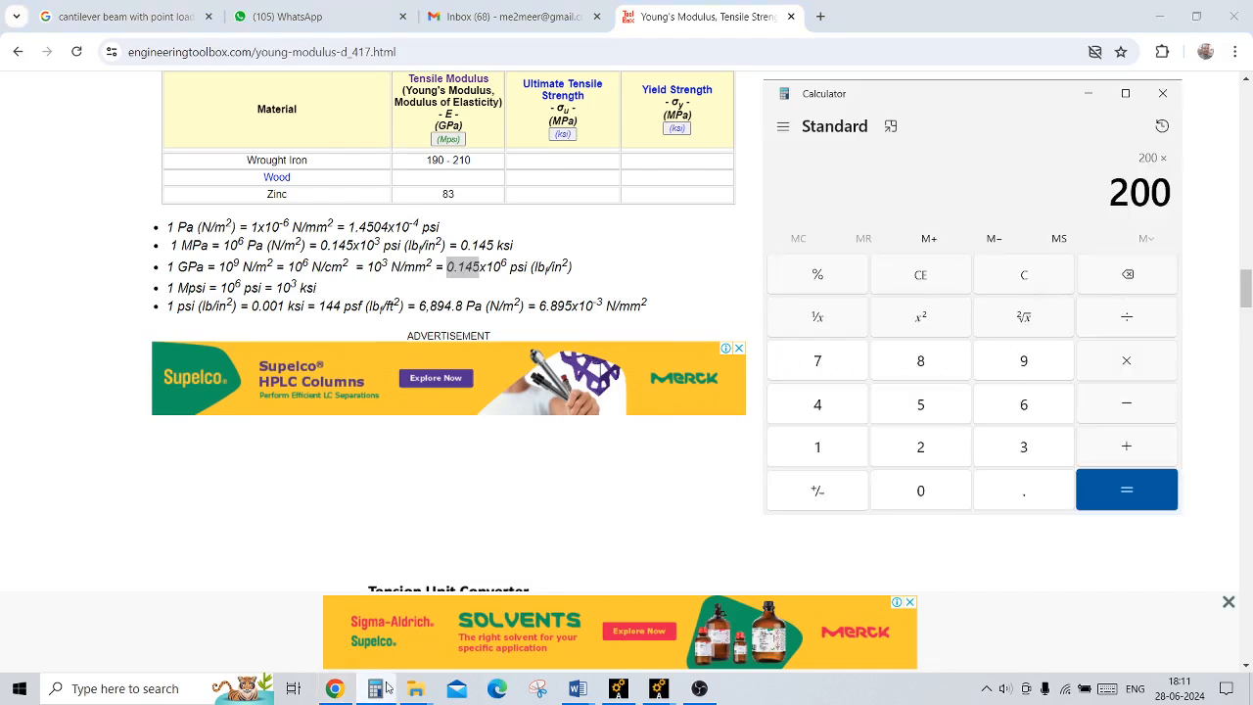
text(0.14)
key(asterisk)
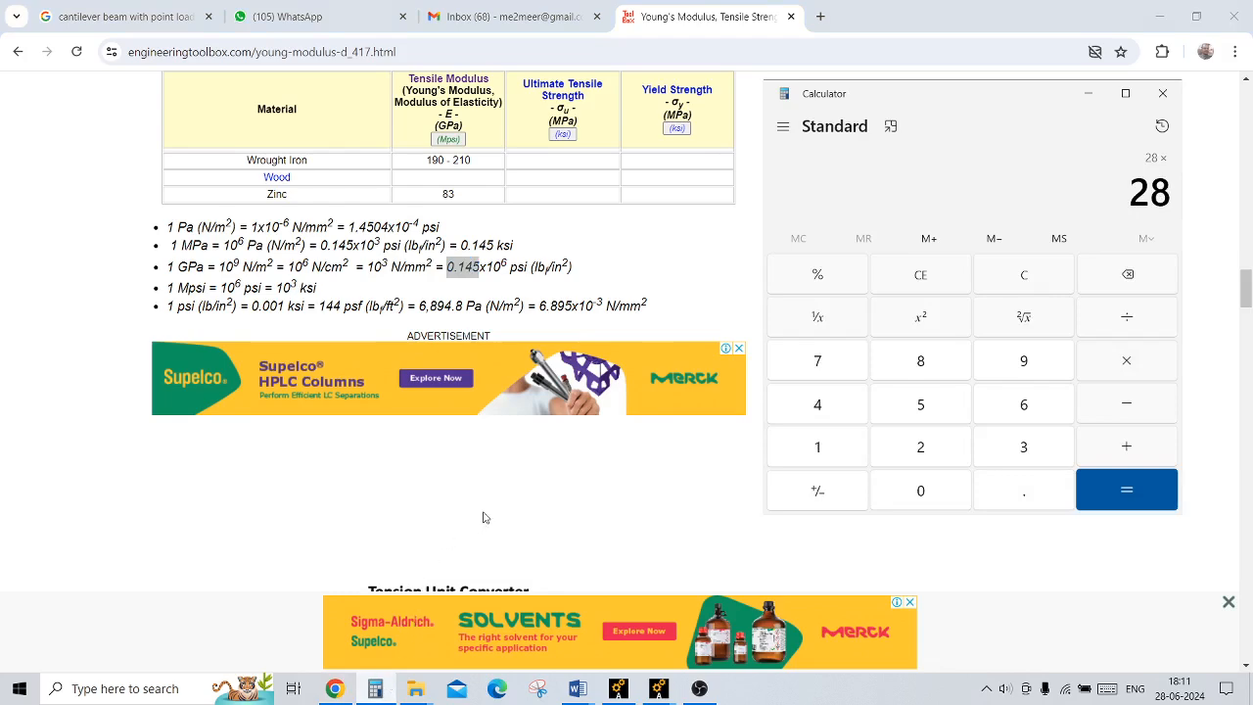
Step: Multiply the running product by the psi-to-psf factor 144, and close Calculator
click(320, 308)
drag(319, 307, 343, 306)
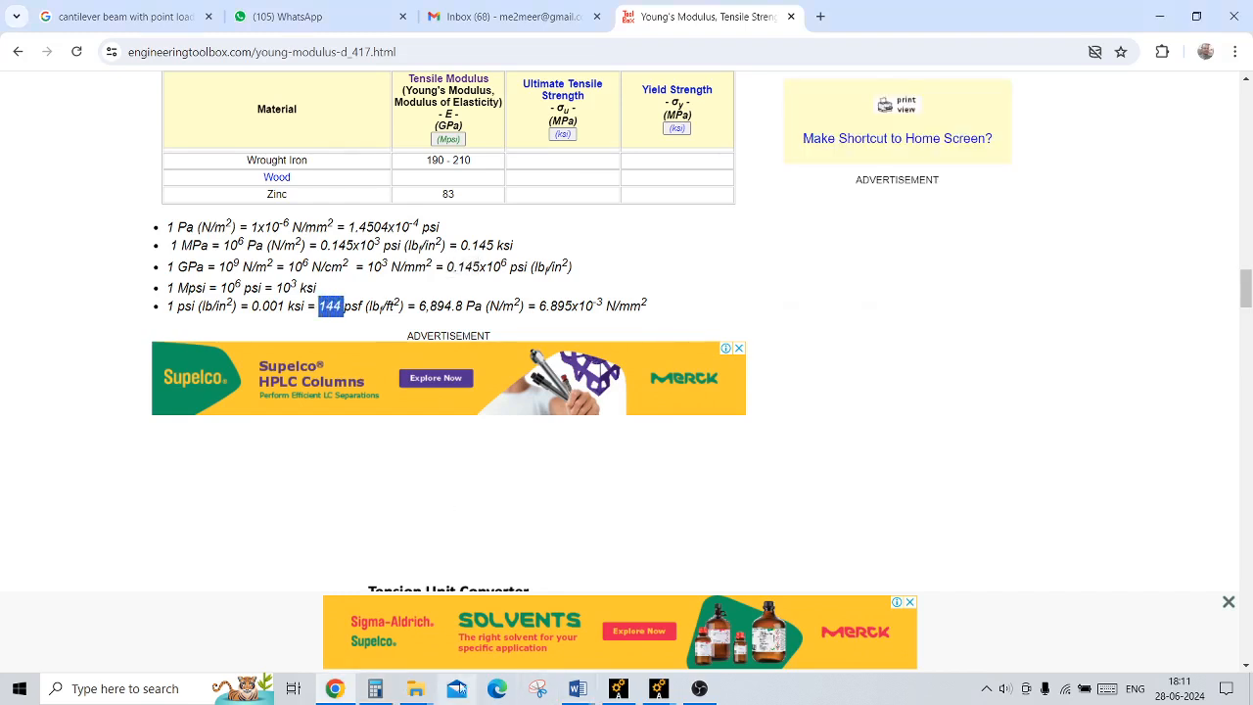
click(375, 688)
text(144)
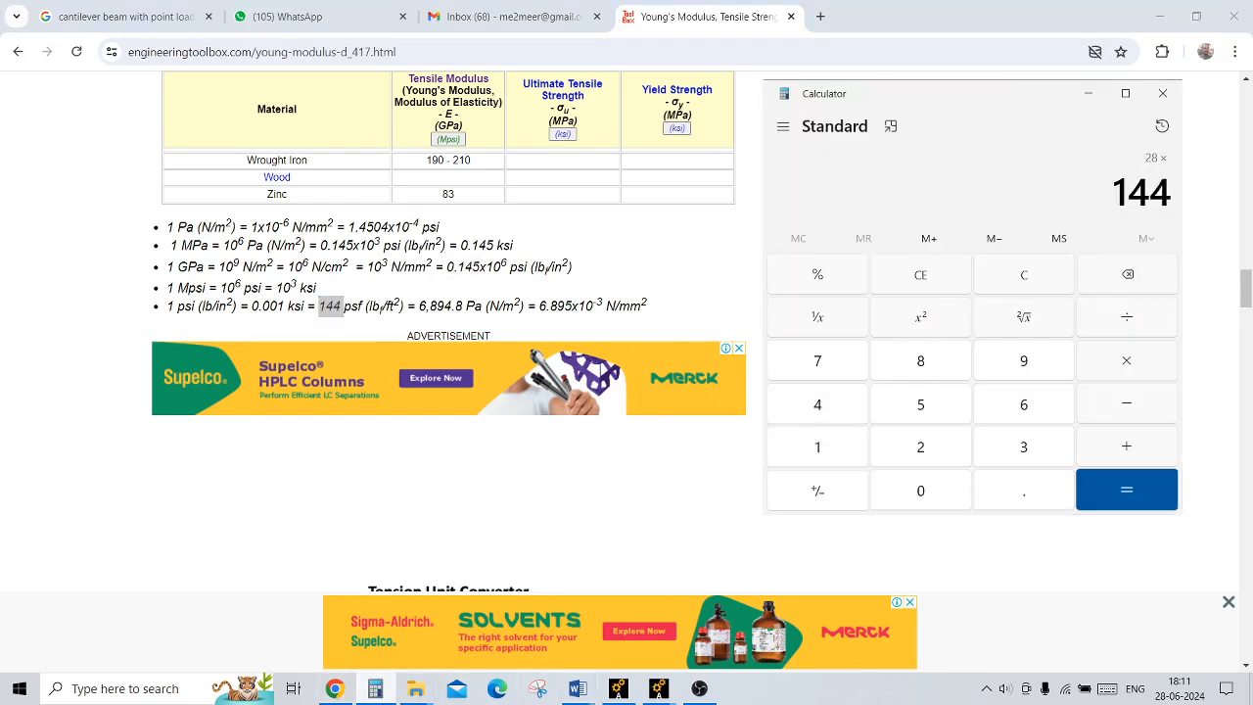
key(Return)
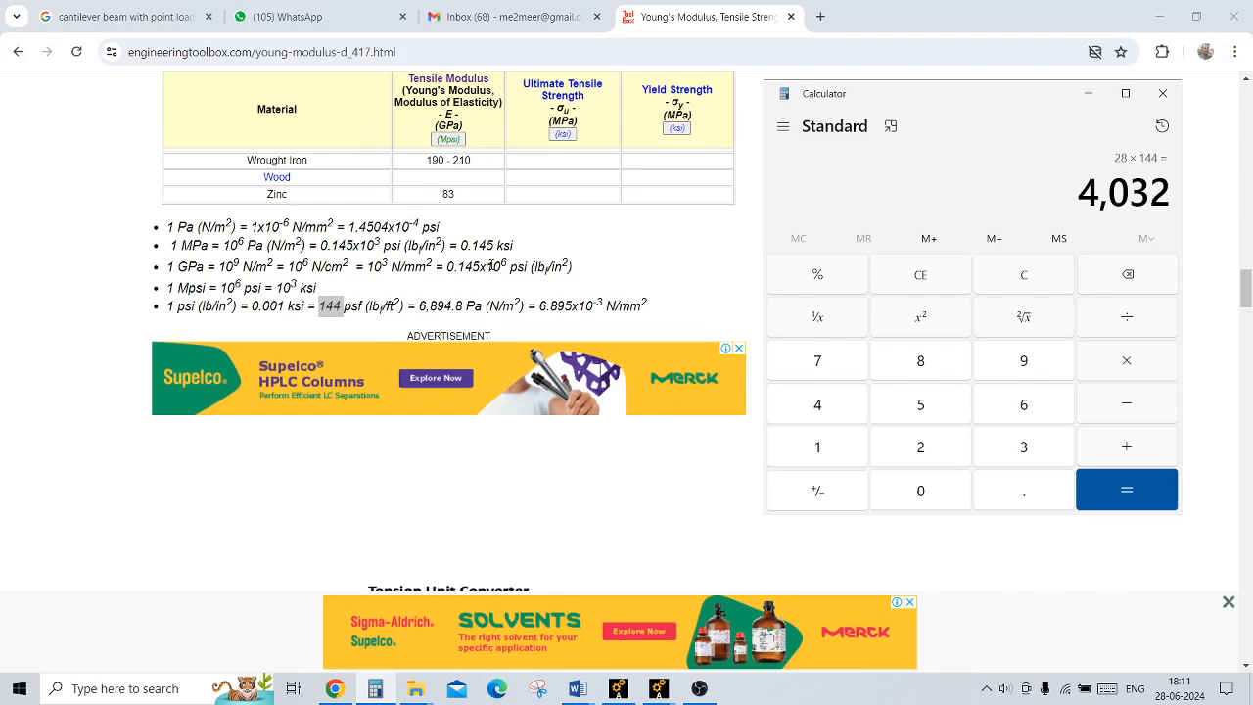
click(1164, 93)
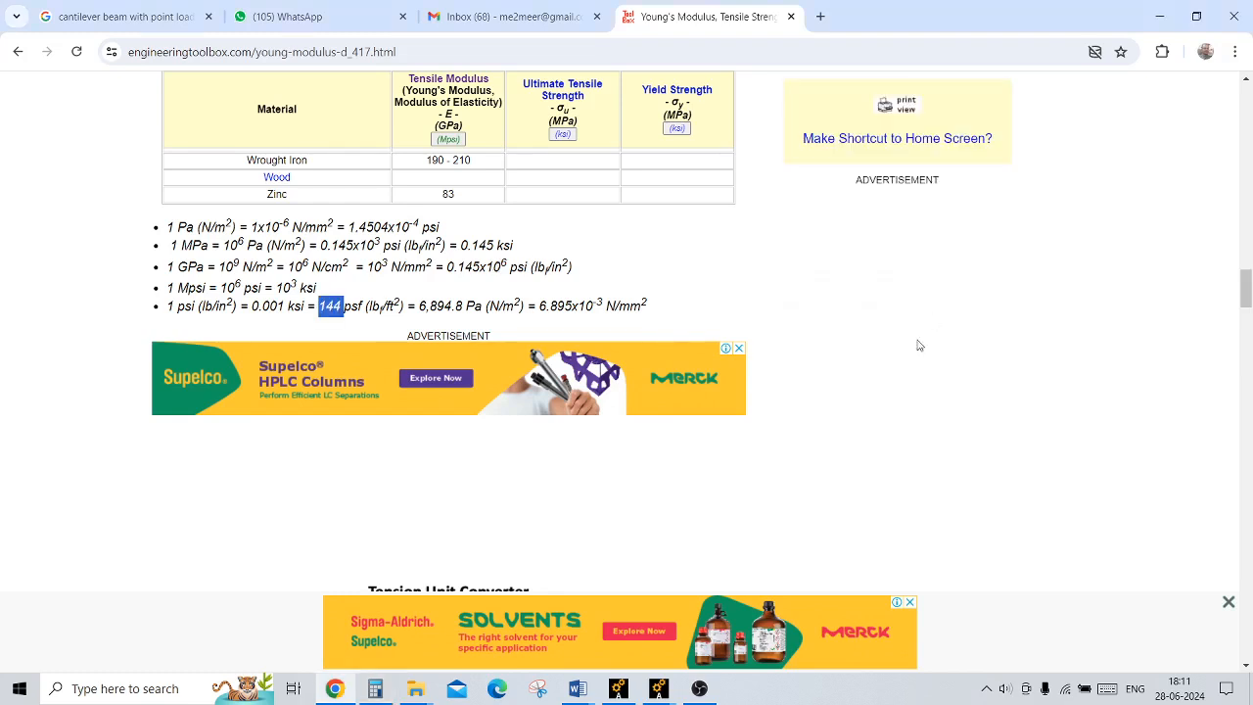
Step: In Ansys, set material number 1's EX to 4032E6 and PRXY to 0.3, and close the material model definition
mouse_move(658, 686)
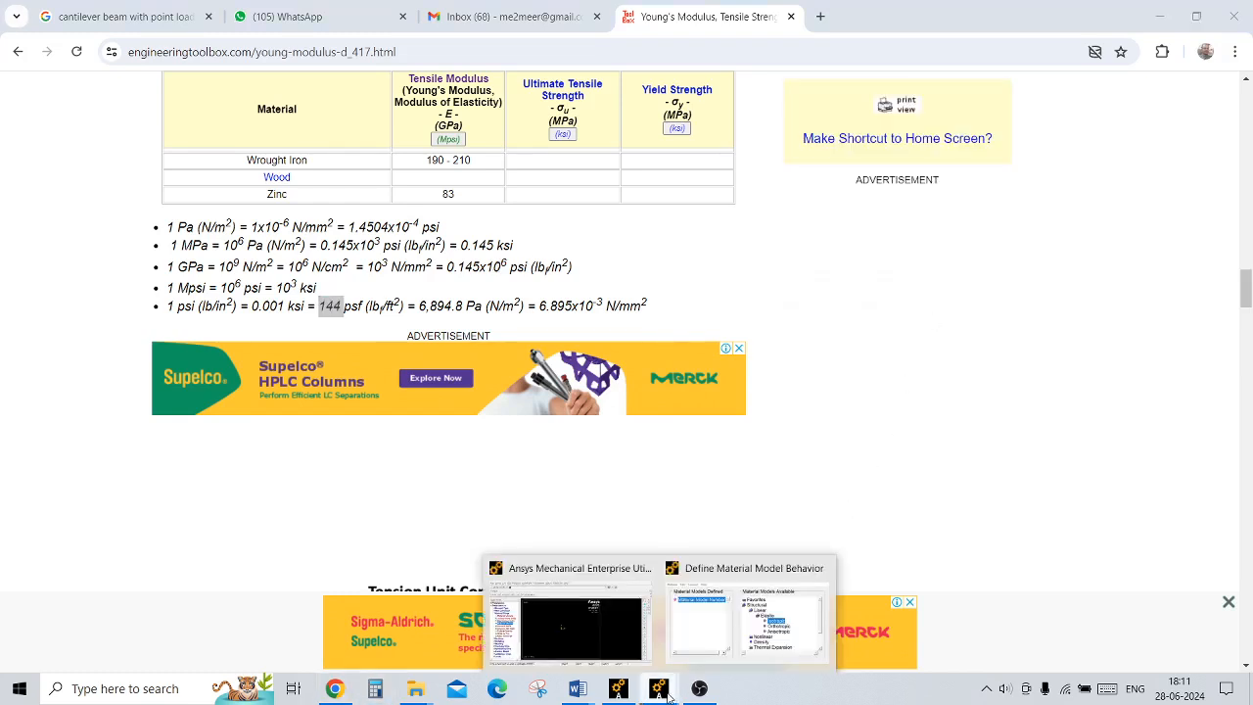
click(717, 647)
text(40)
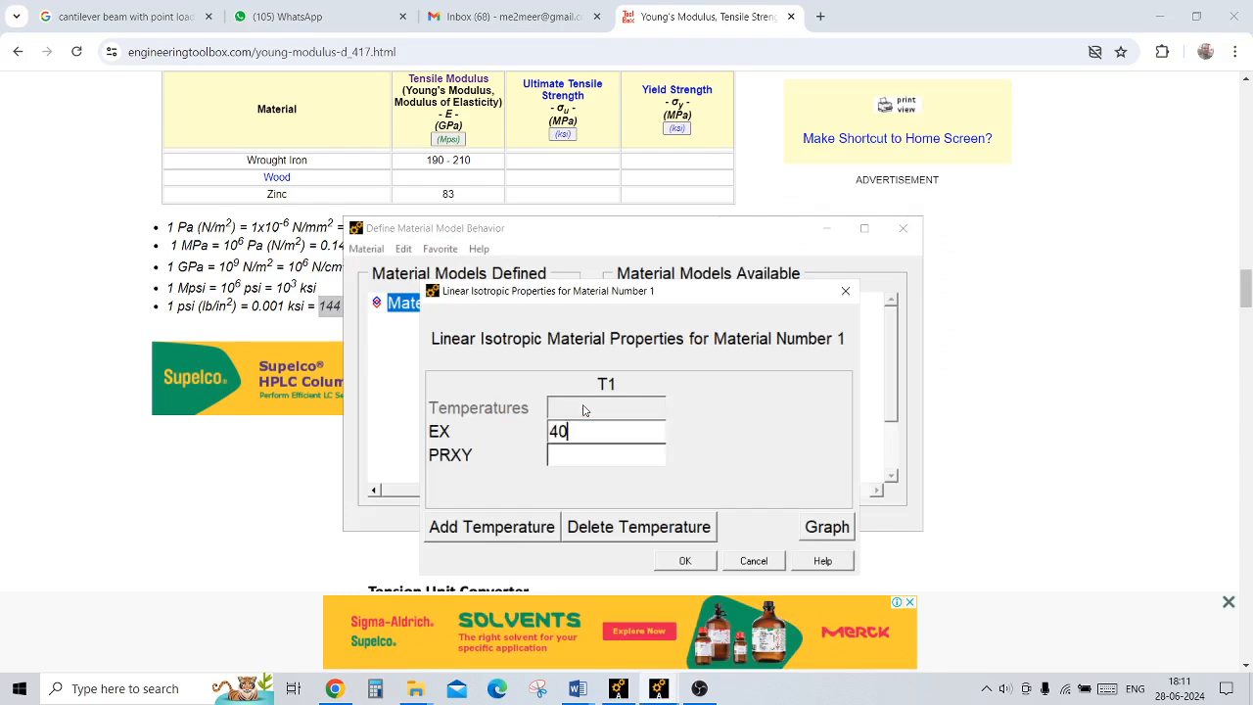
text(32E6)
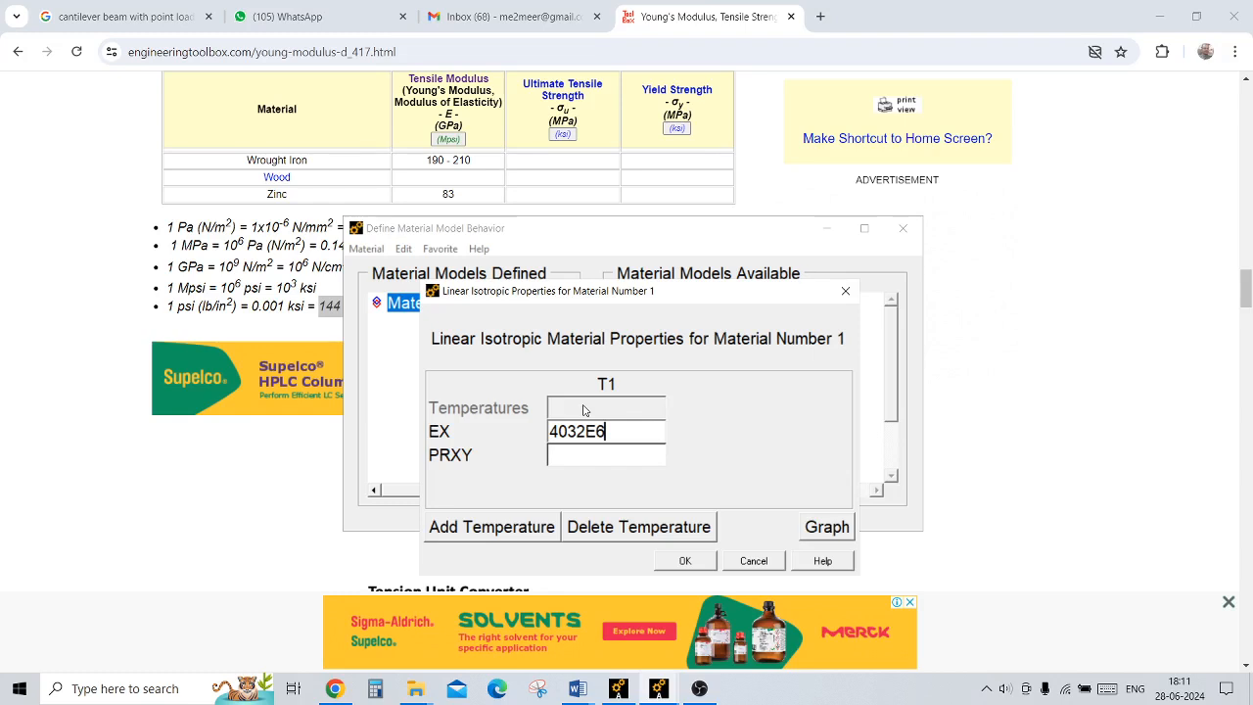
click(581, 457)
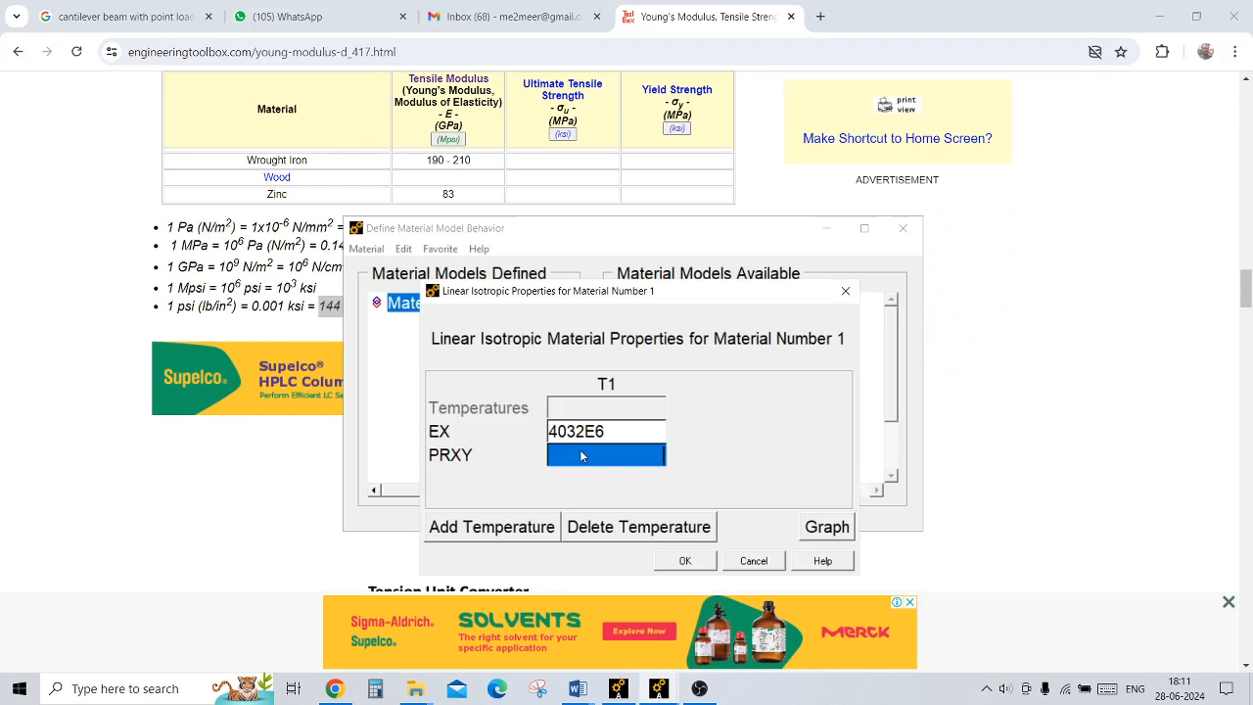
text(0.3)
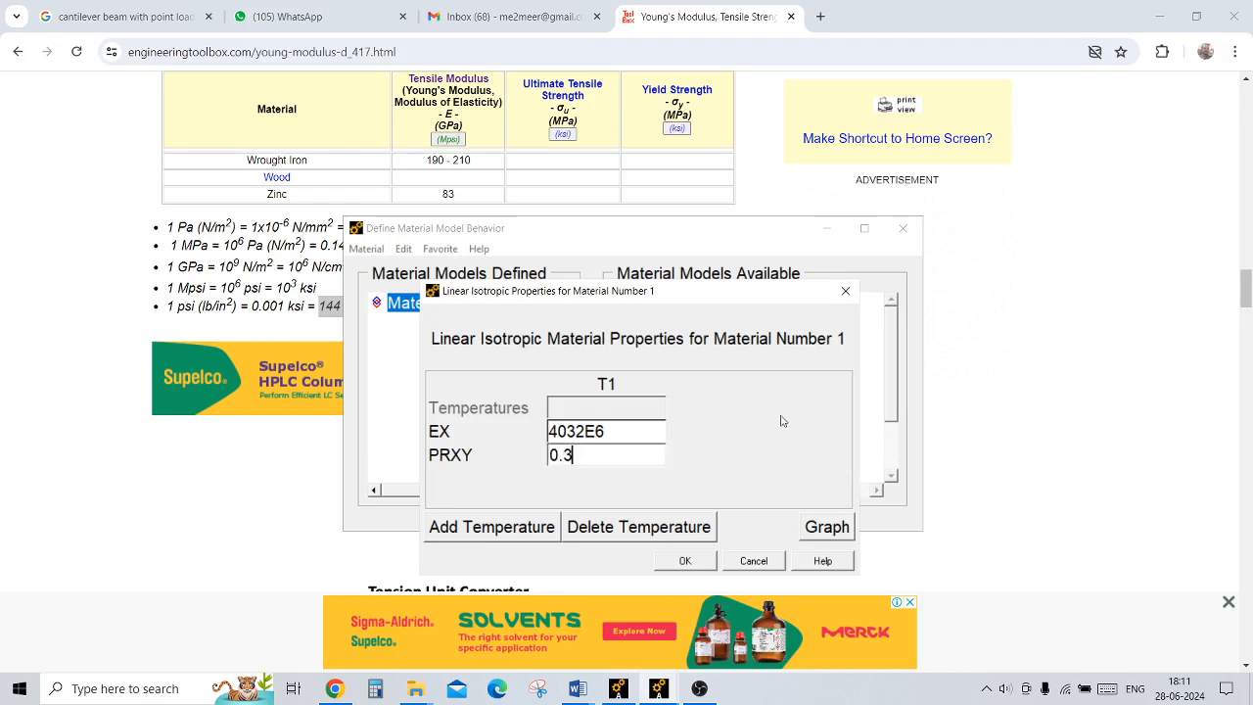
click(686, 561)
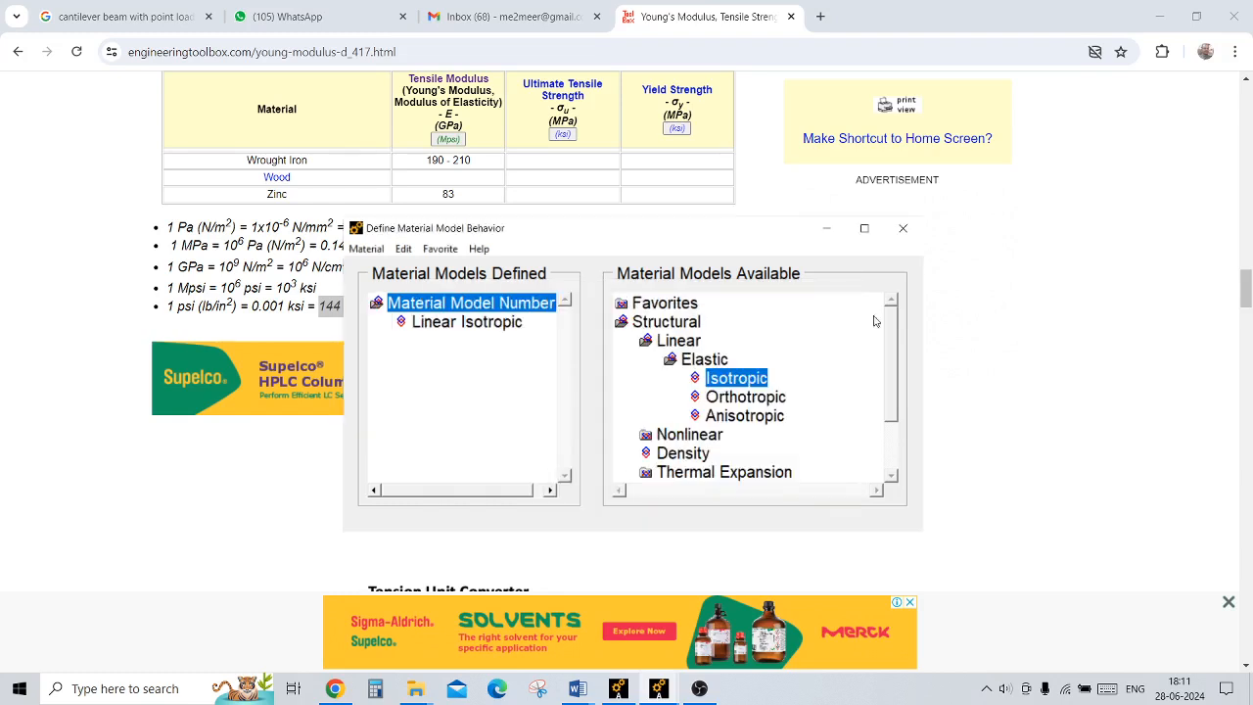
click(903, 227)
Step: Return to the main Ansys window and open the beam common sections definition
click(658, 688)
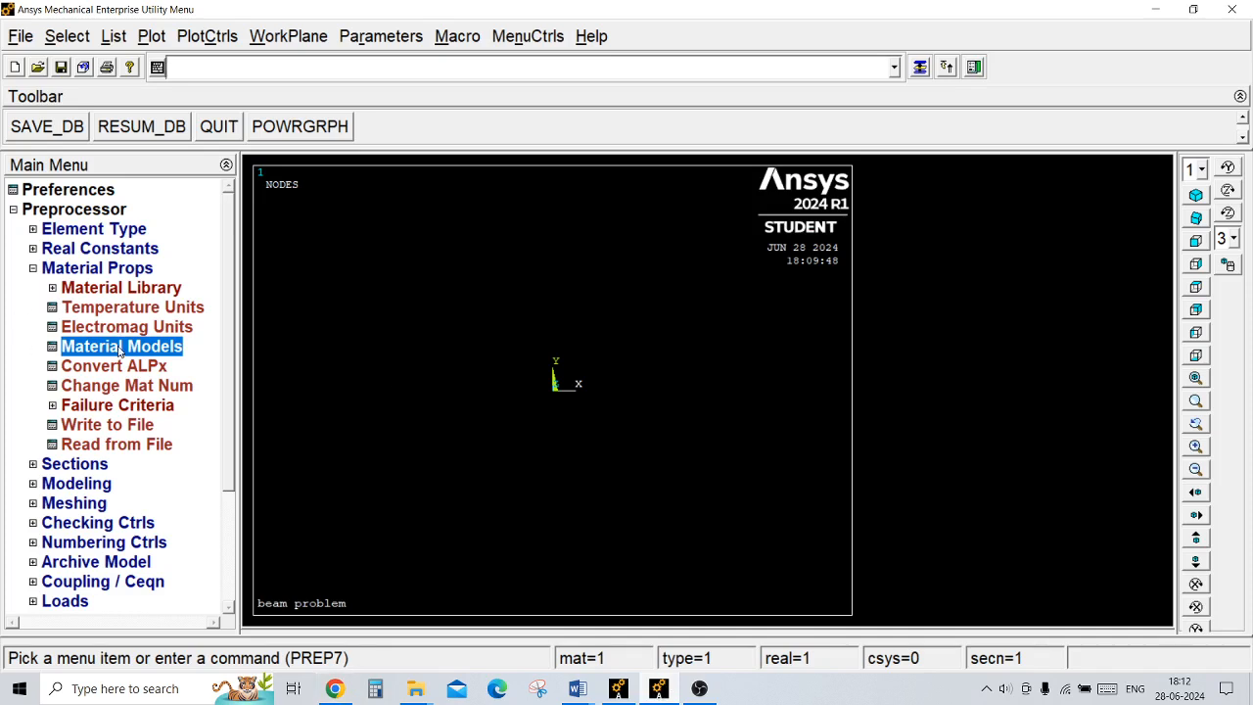
click(117, 275)
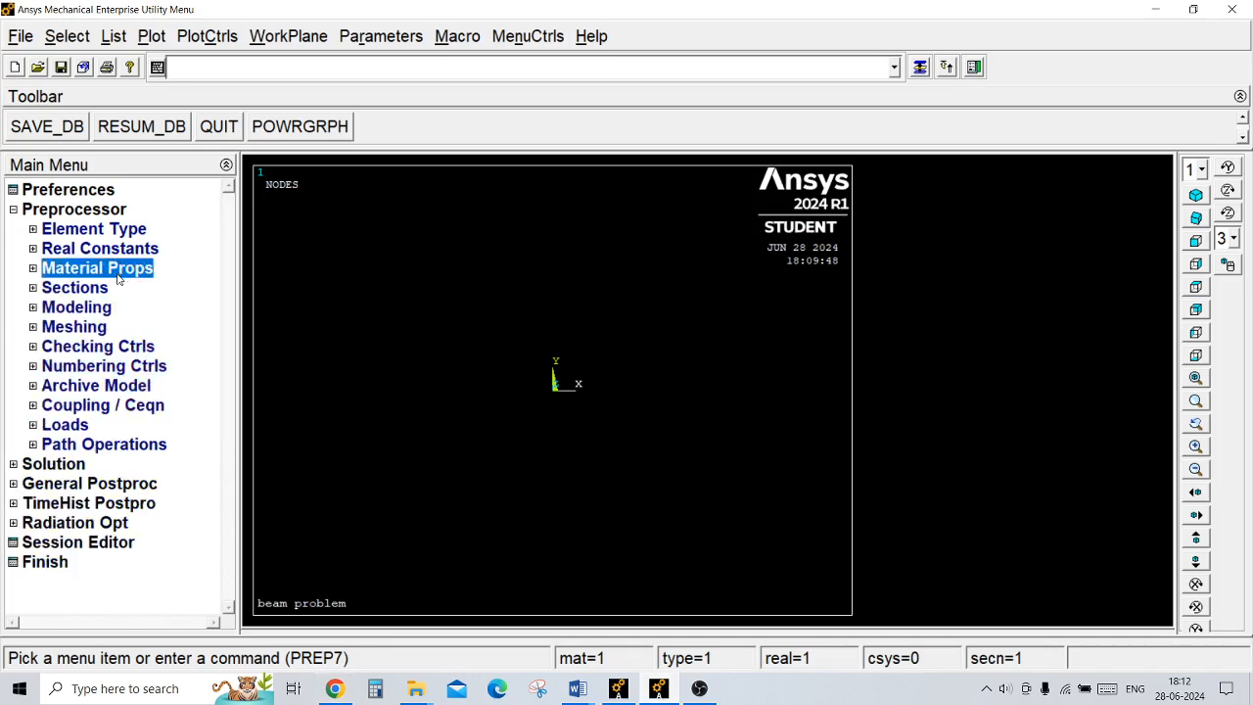
click(74, 288)
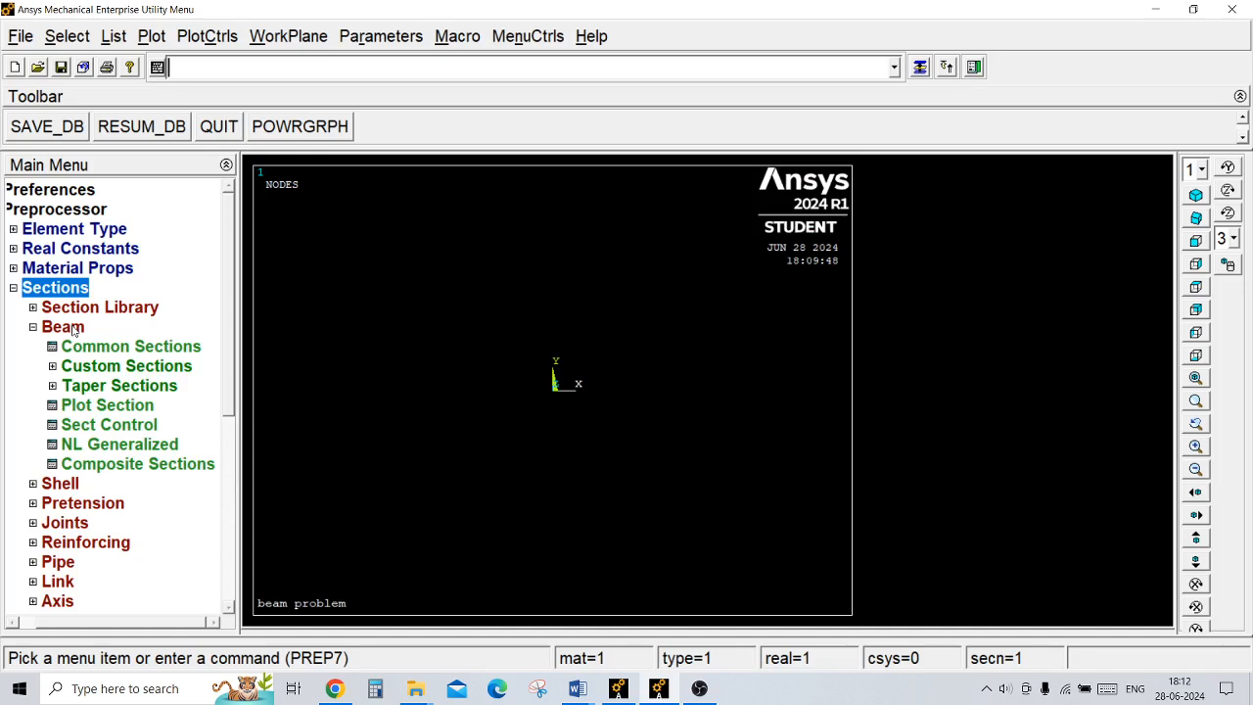
click(102, 347)
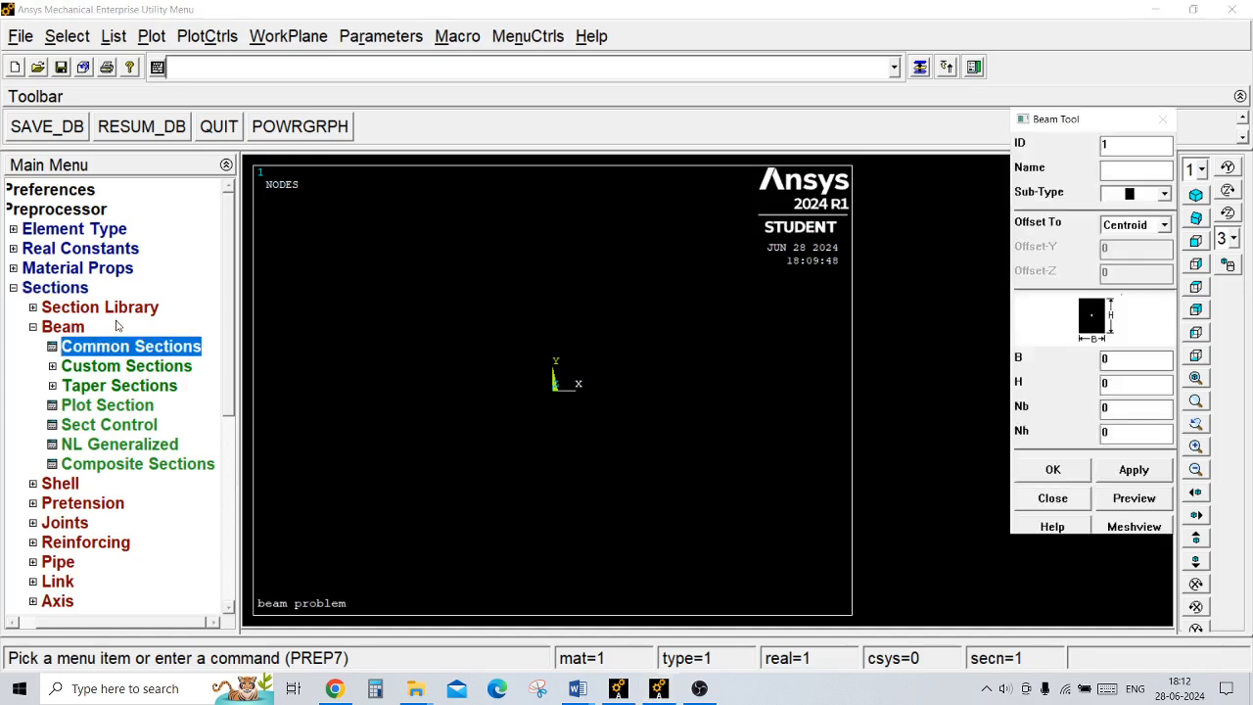
click(1166, 199)
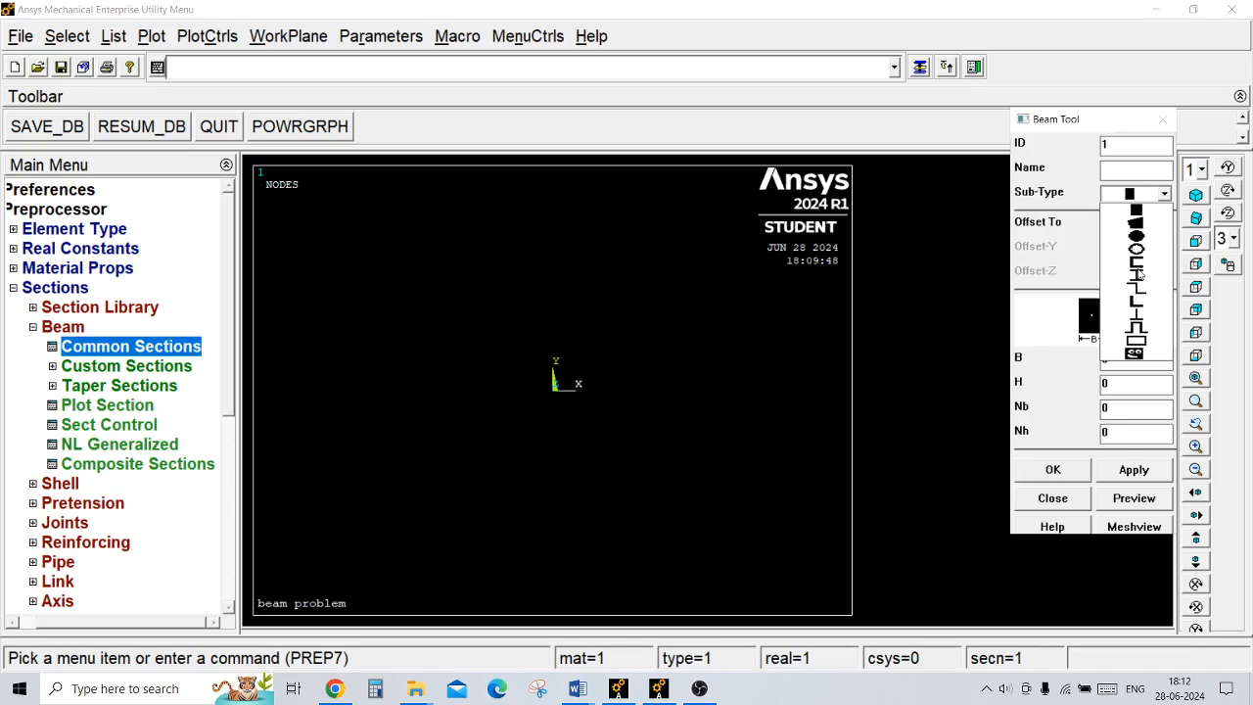
click(1140, 239)
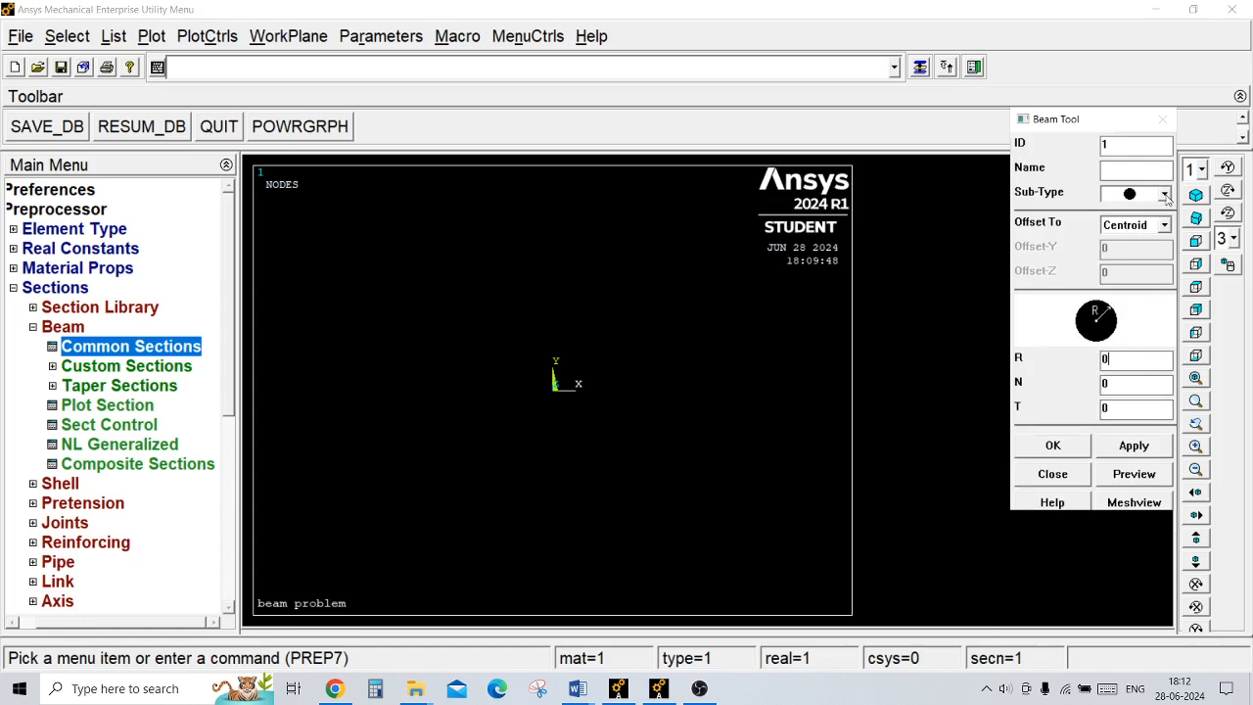
click(1164, 195)
click(1136, 211)
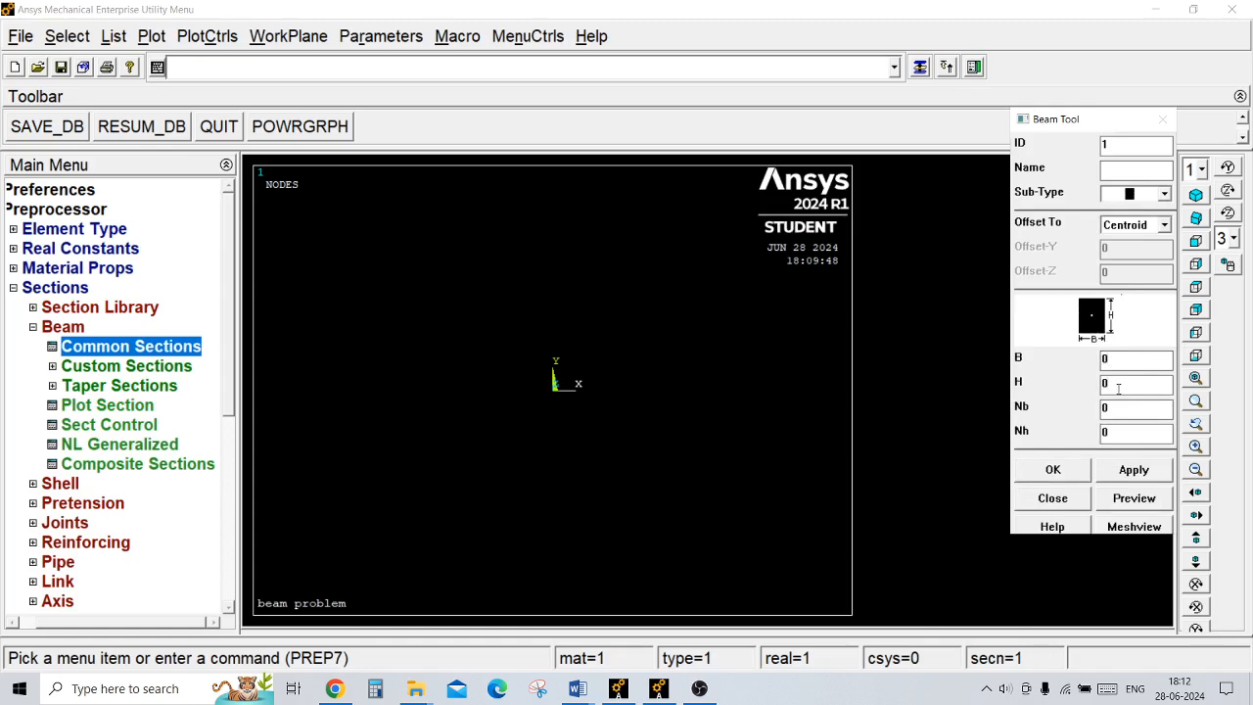
Step: Define the rectangular beam section with B 0.25 and H 0.25, and preview it before accepting
click(1112, 358)
text(.25.2)
click(1143, 498)
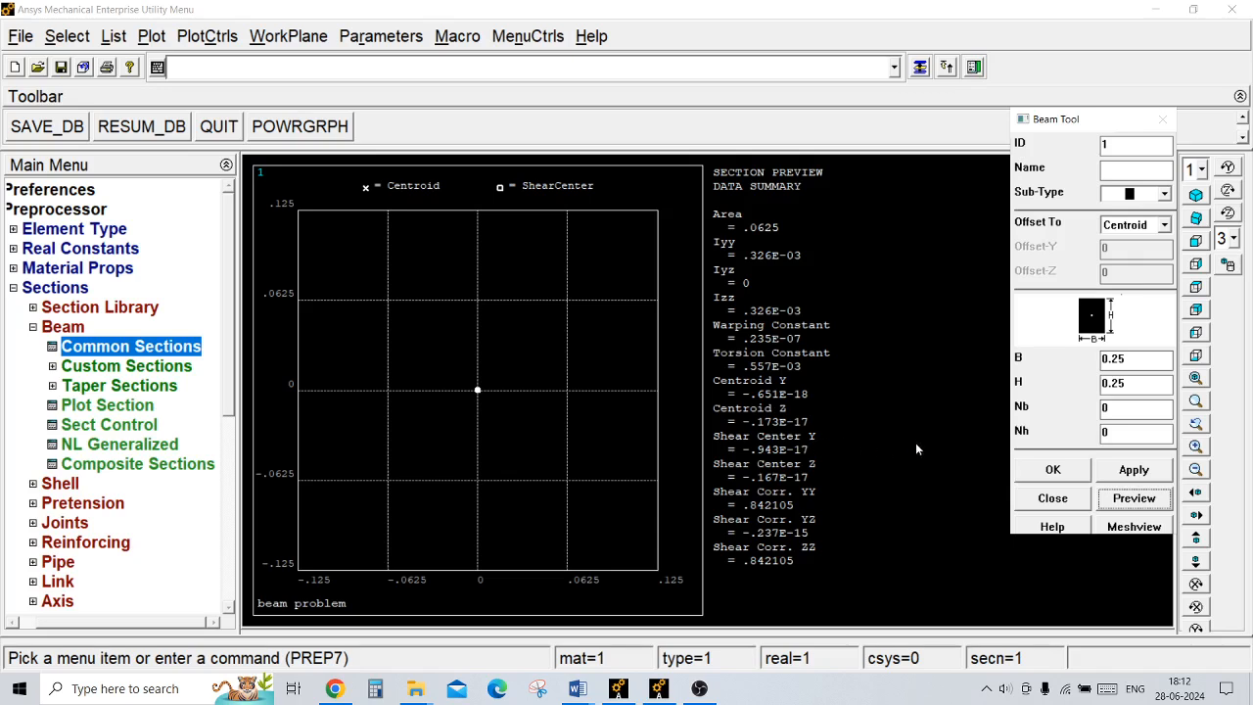
click(1054, 470)
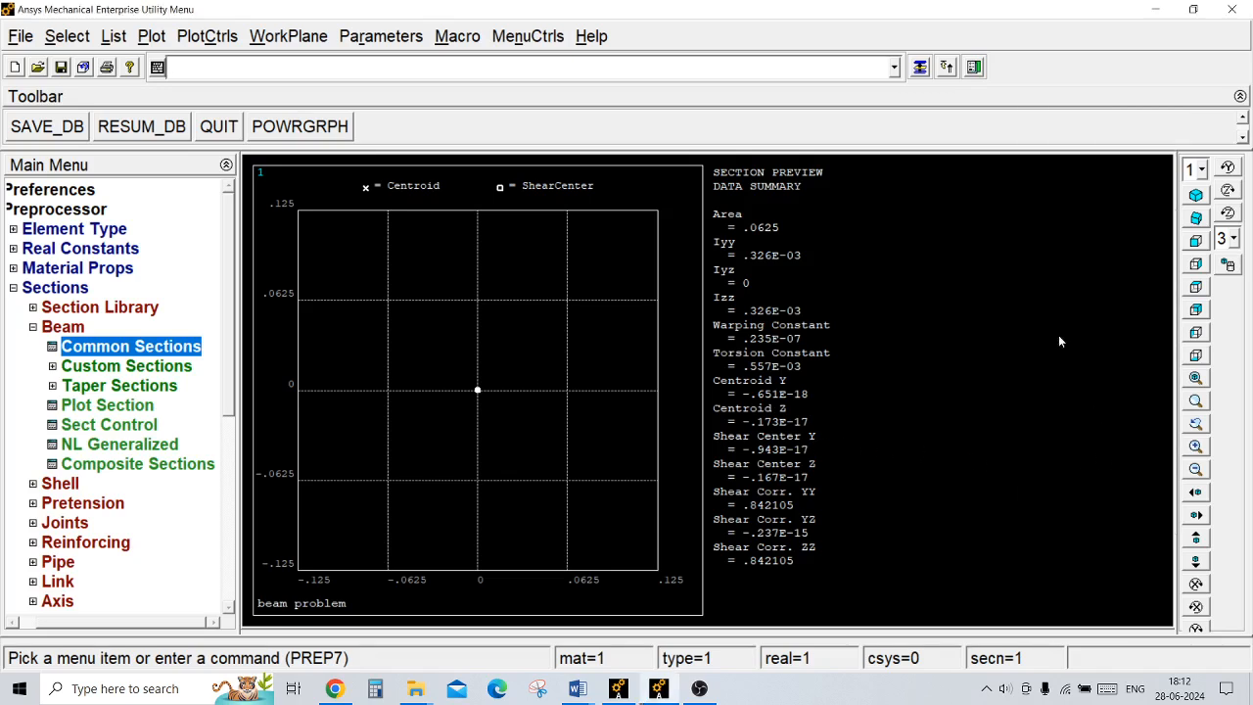
click(63, 327)
click(79, 289)
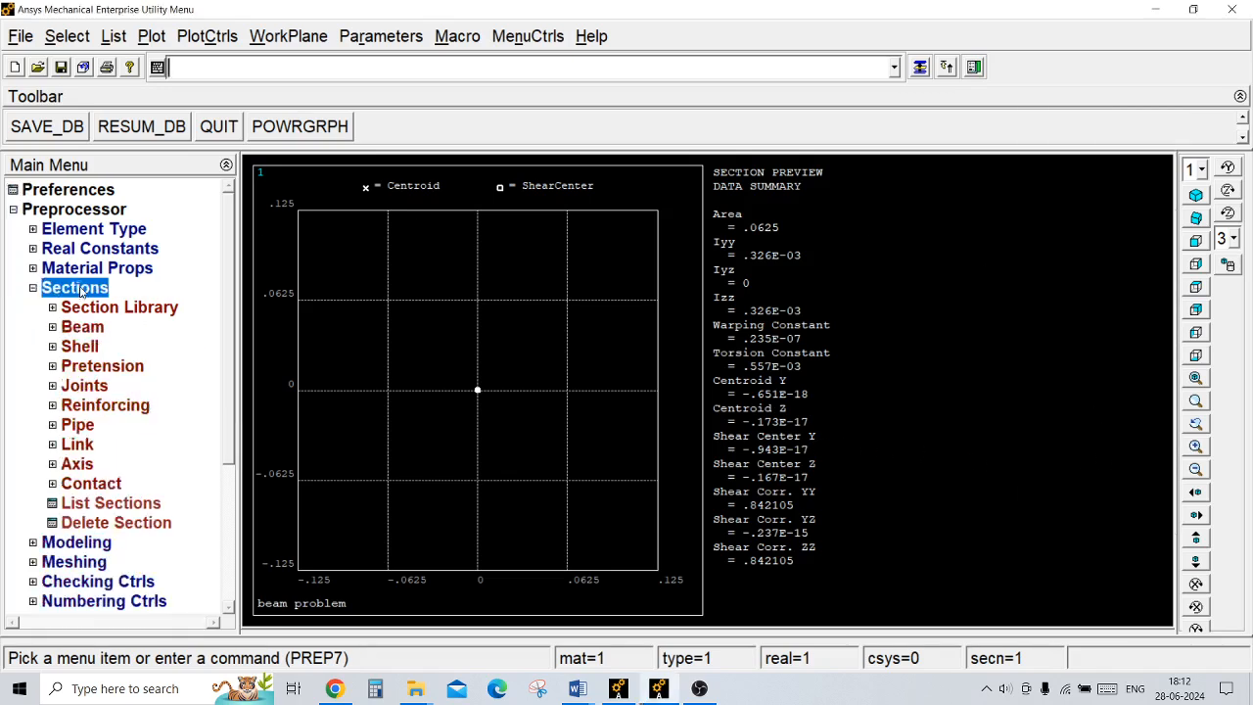
Step: Create keypoint 1 at the origin of the active coordinate system
click(78, 308)
click(84, 327)
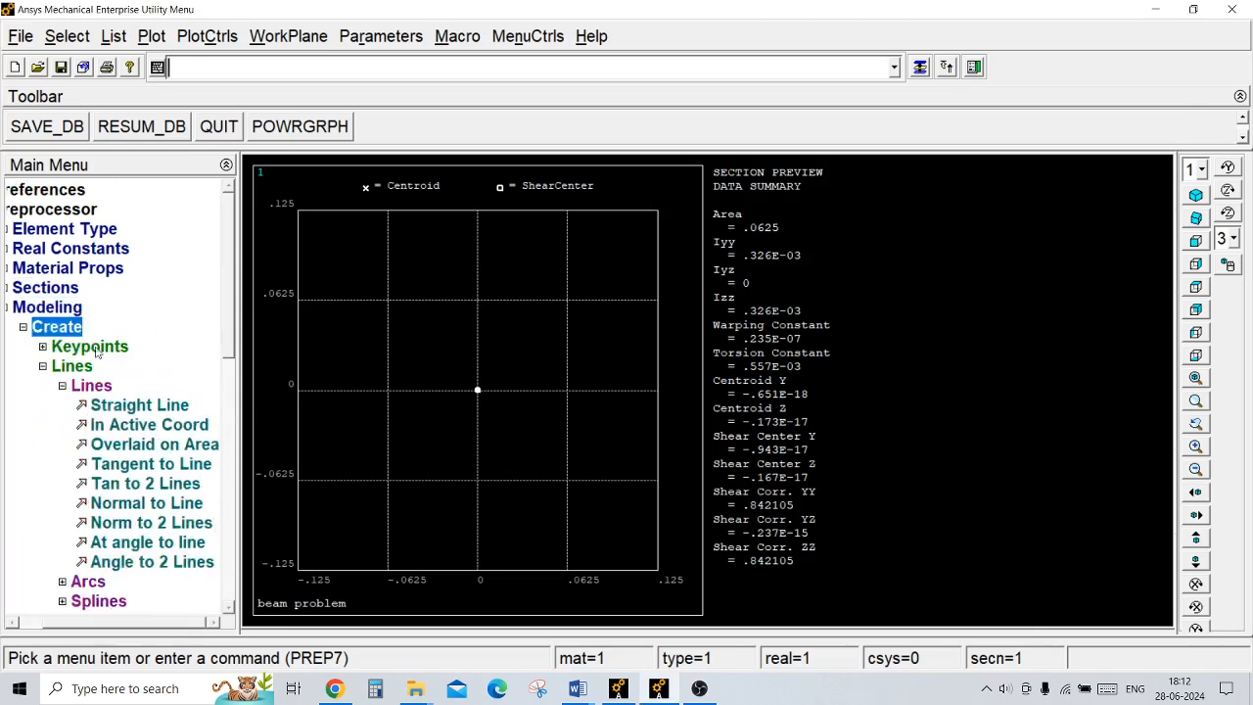
click(92, 348)
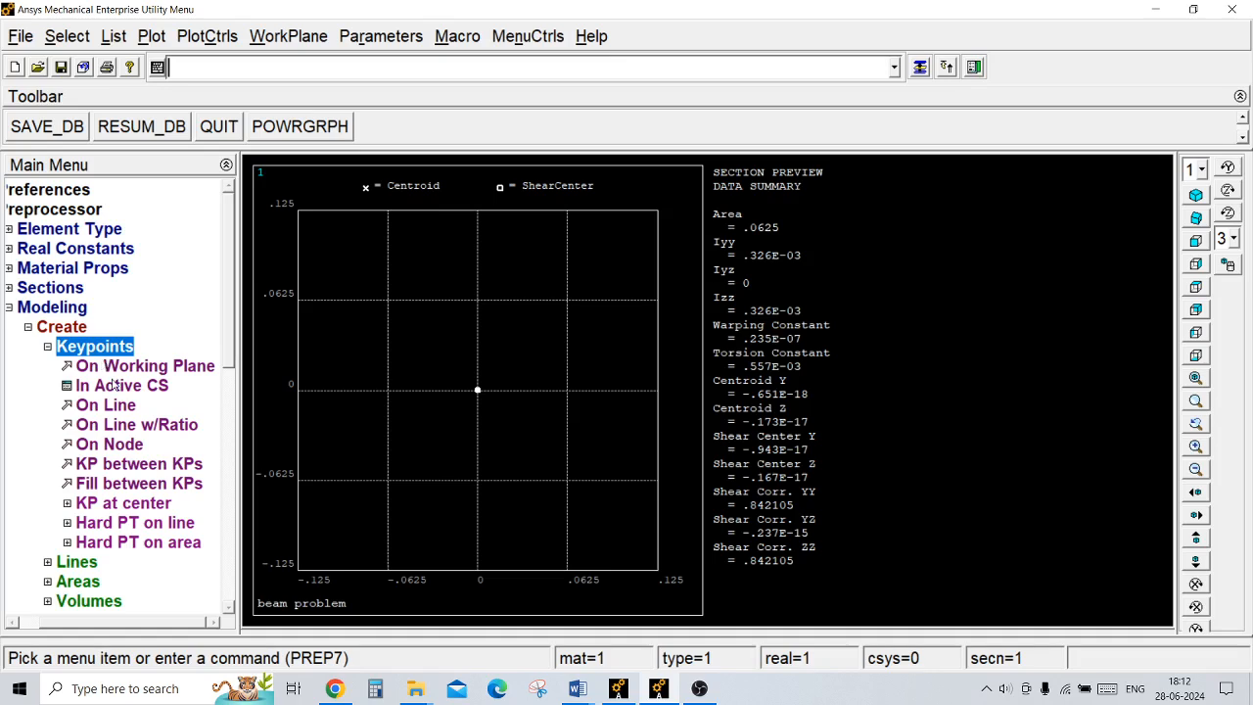
click(115, 387)
text(1)
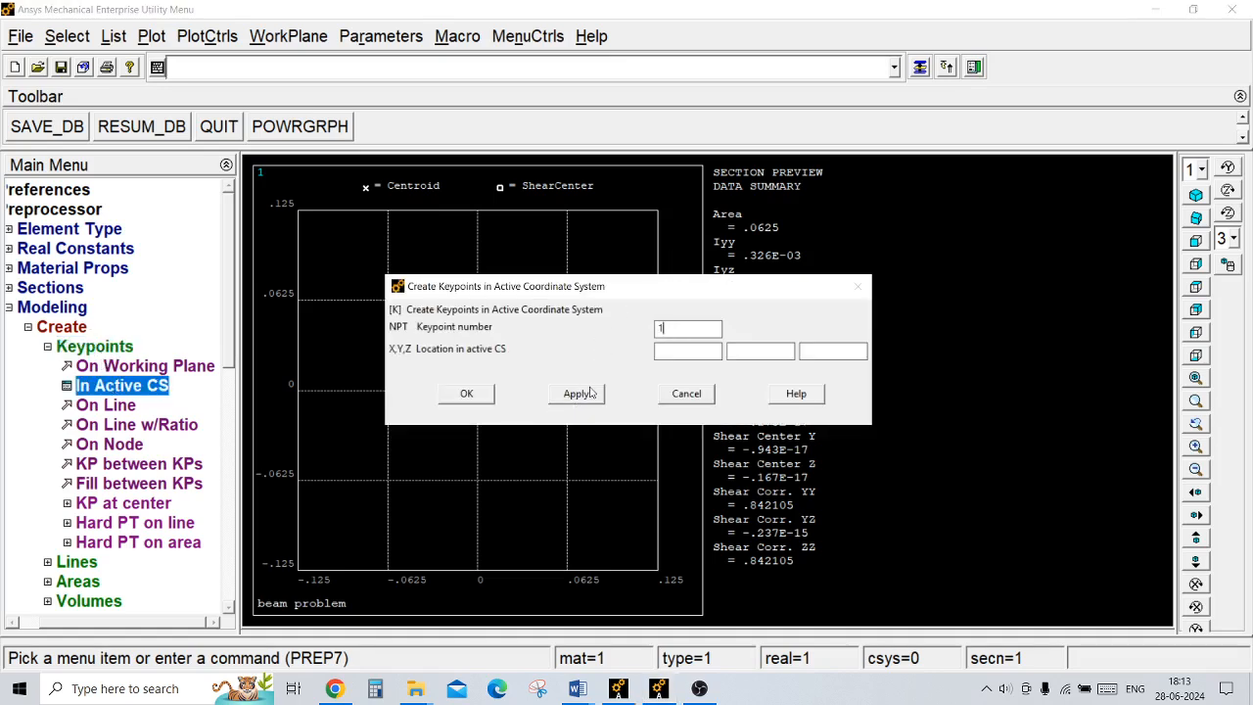
click(468, 397)
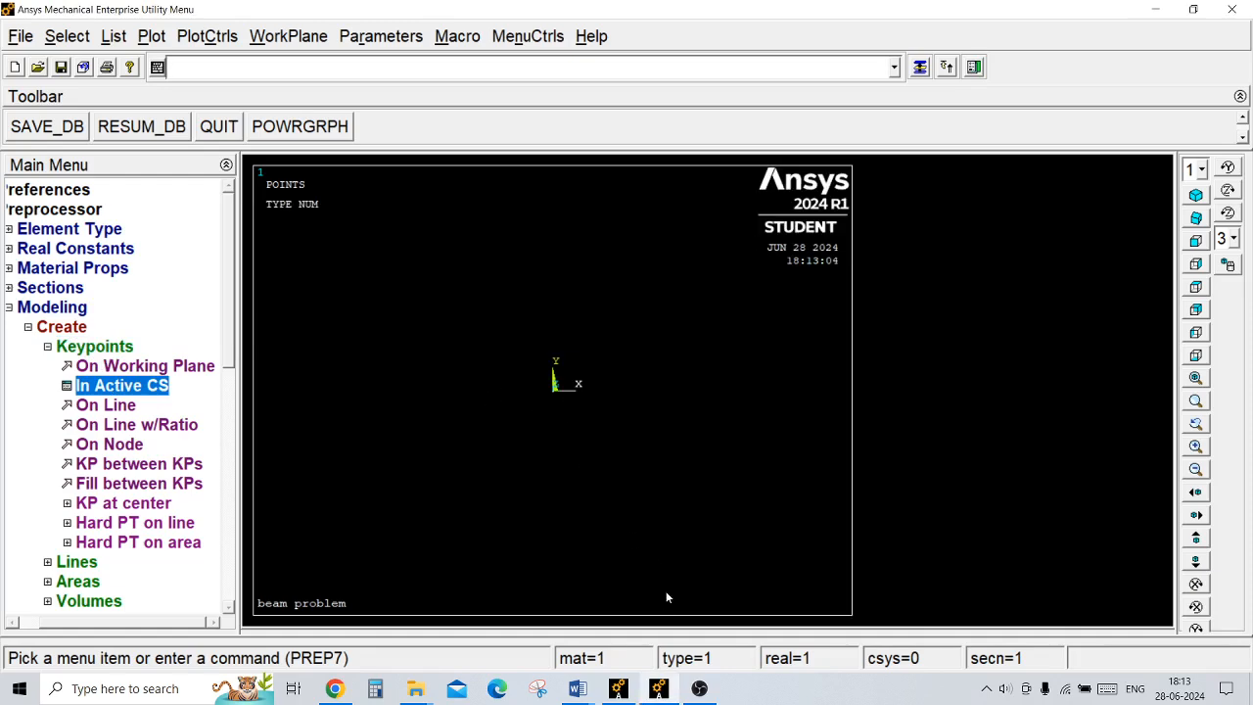
Step: Check the beam sketch in the Word problem statement, and in Ansys create keypoint 2 on the negative X side for the 3 ft span
mouse_move(578, 689)
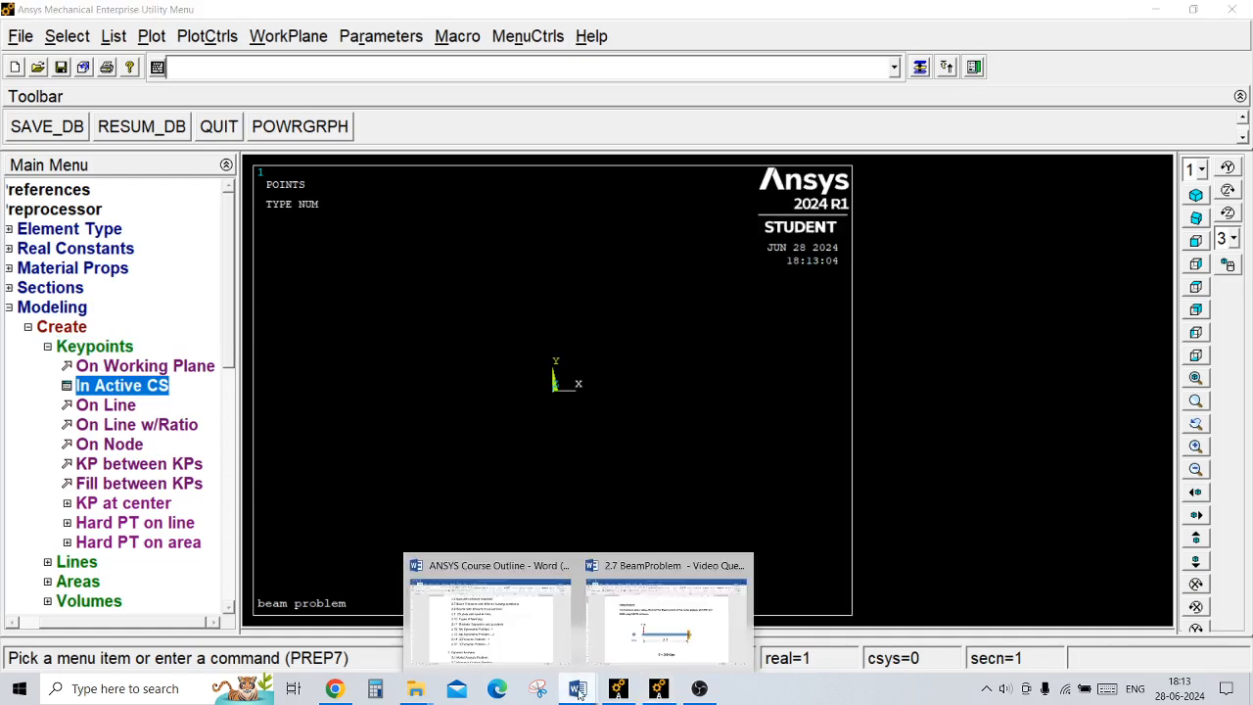
click(642, 568)
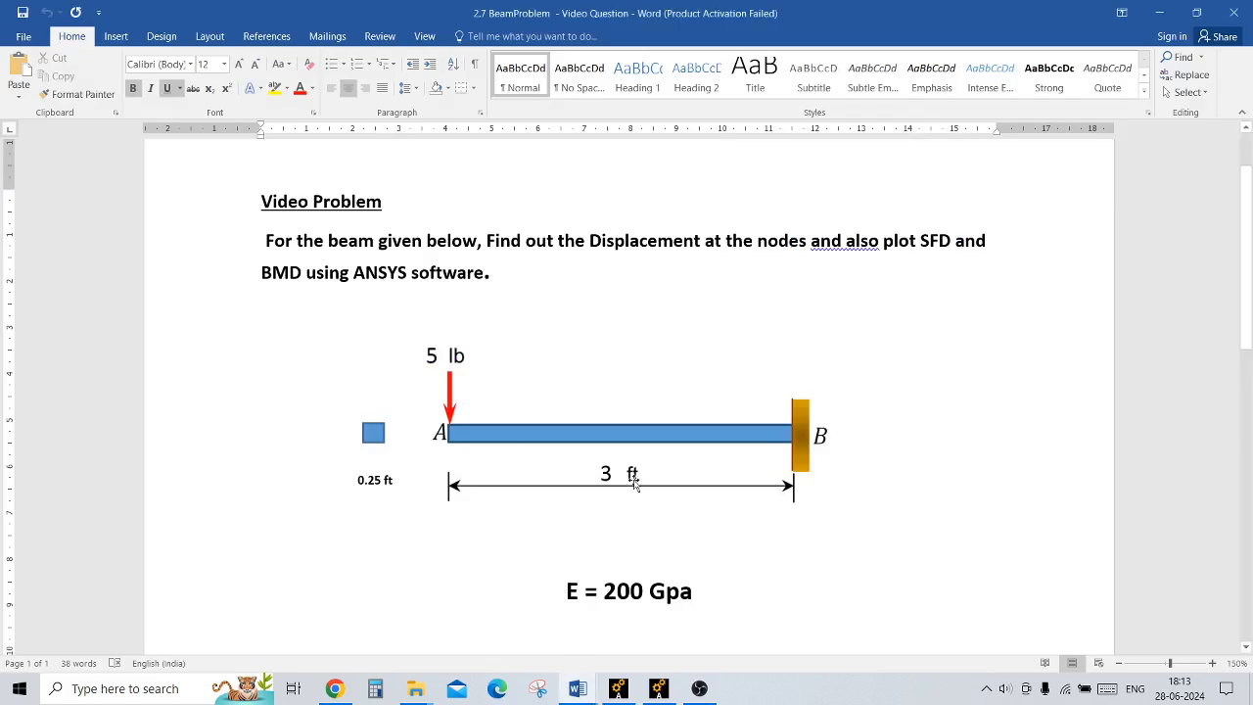
click(658, 690)
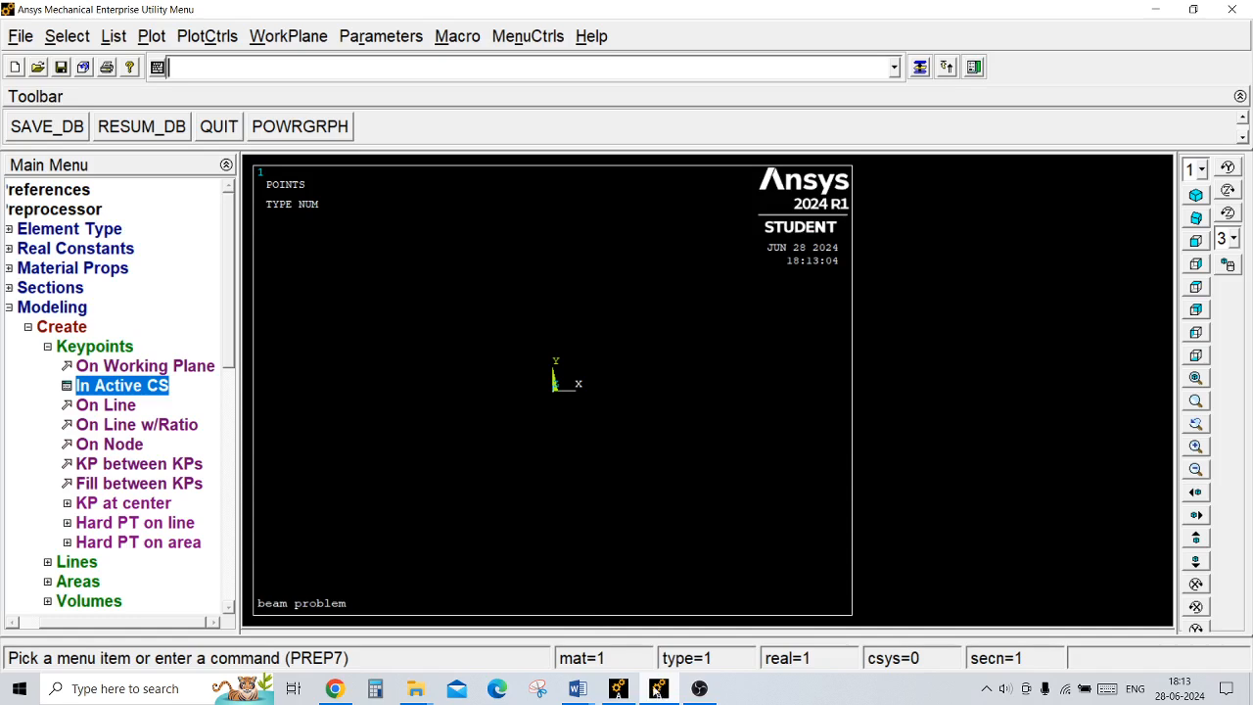
click(166, 387)
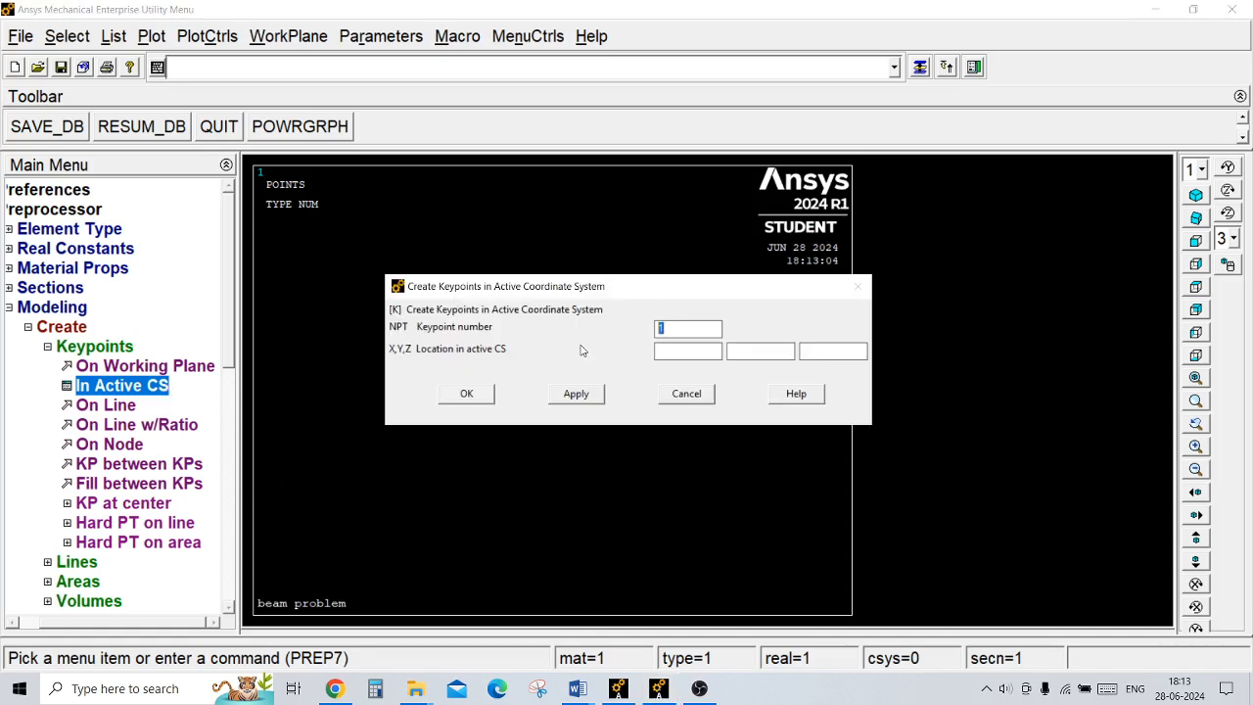
text(2)
click(466, 392)
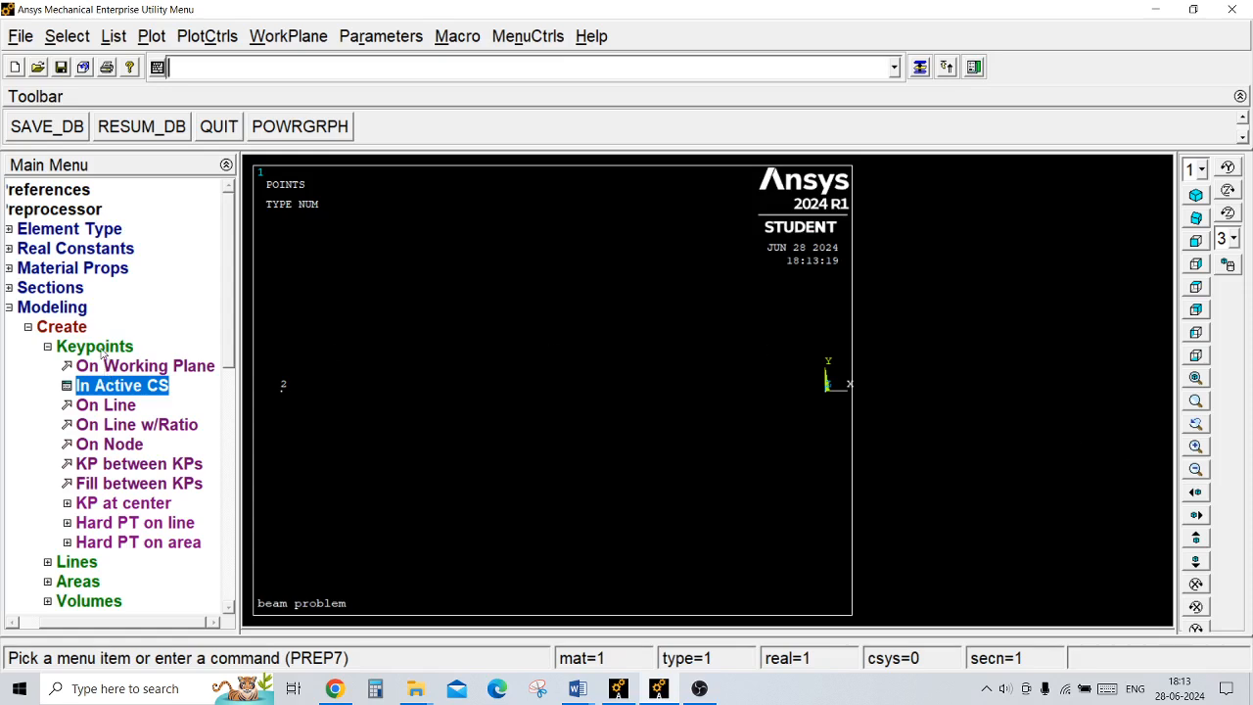
Step: Create a straight line from keypoint 1 to keypoint 2 as the beam's axis
click(102, 348)
click(102, 367)
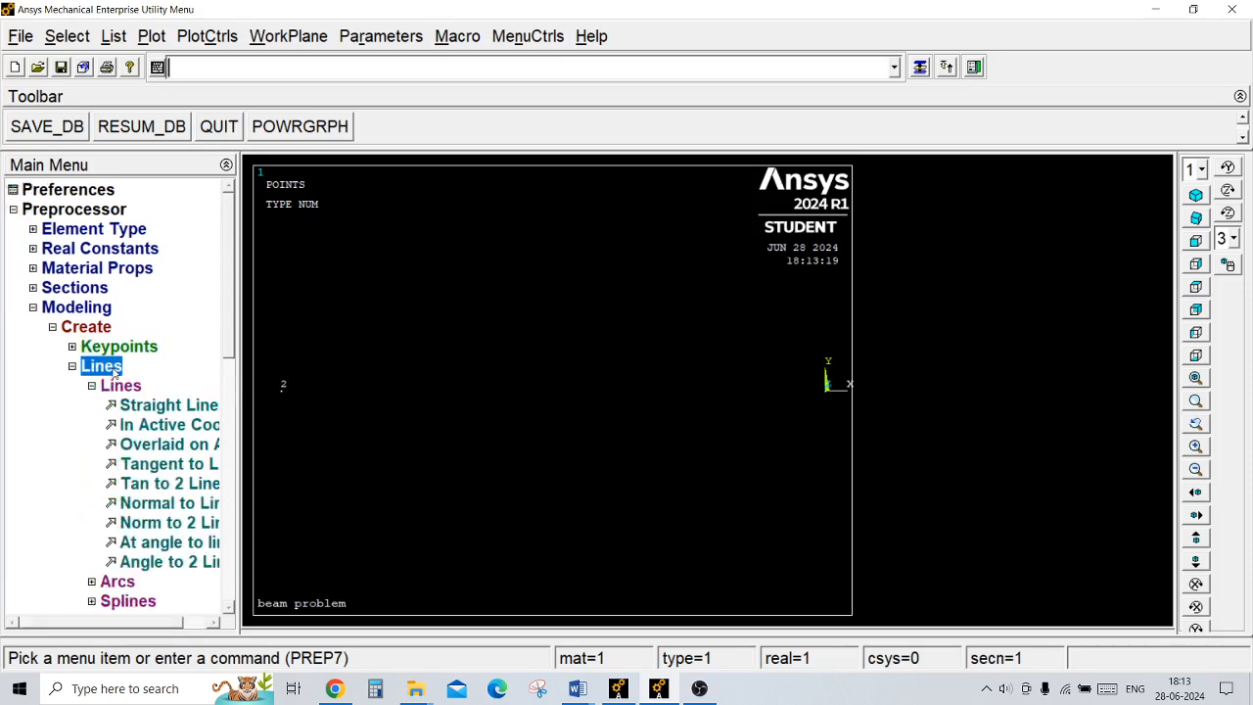
click(135, 404)
click(829, 429)
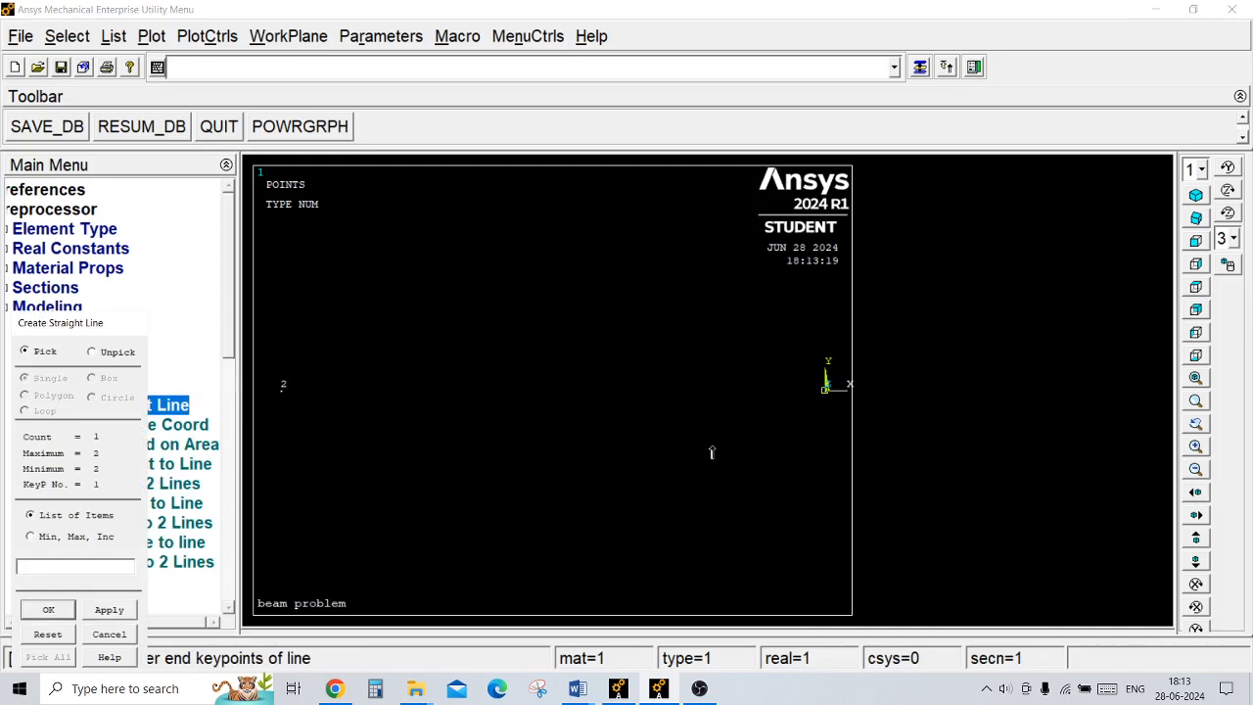
click(340, 459)
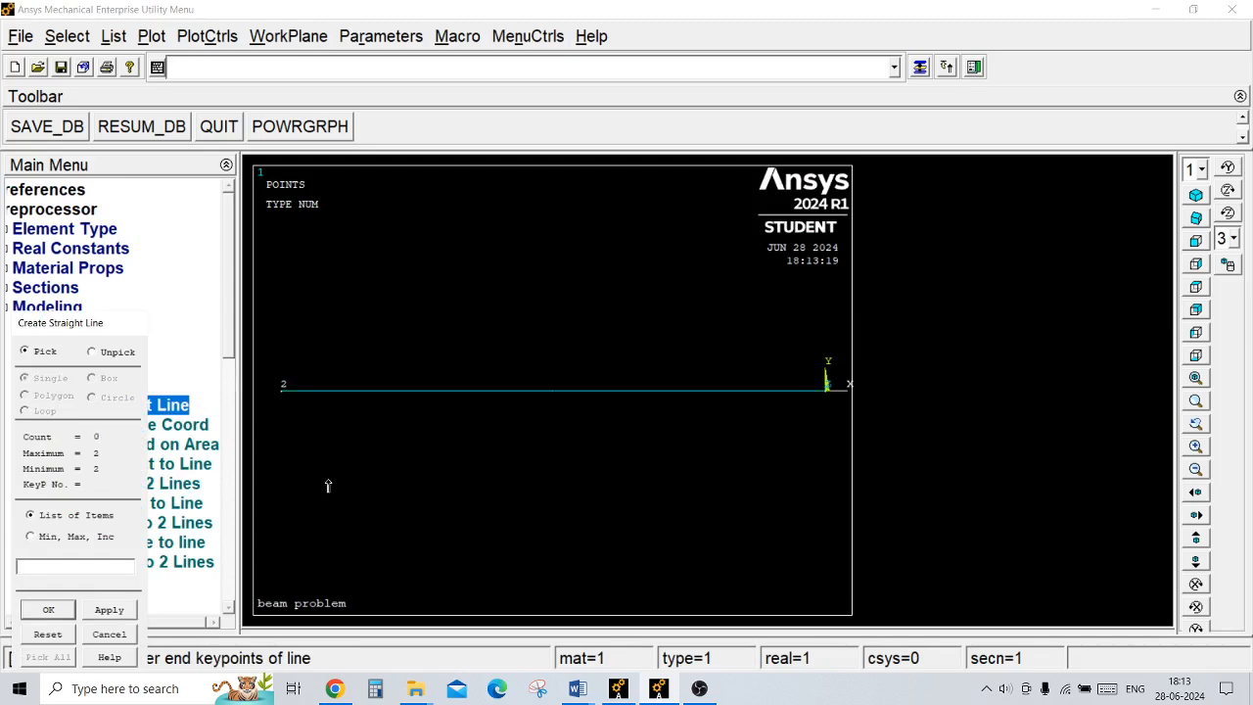
click(44, 613)
click(80, 368)
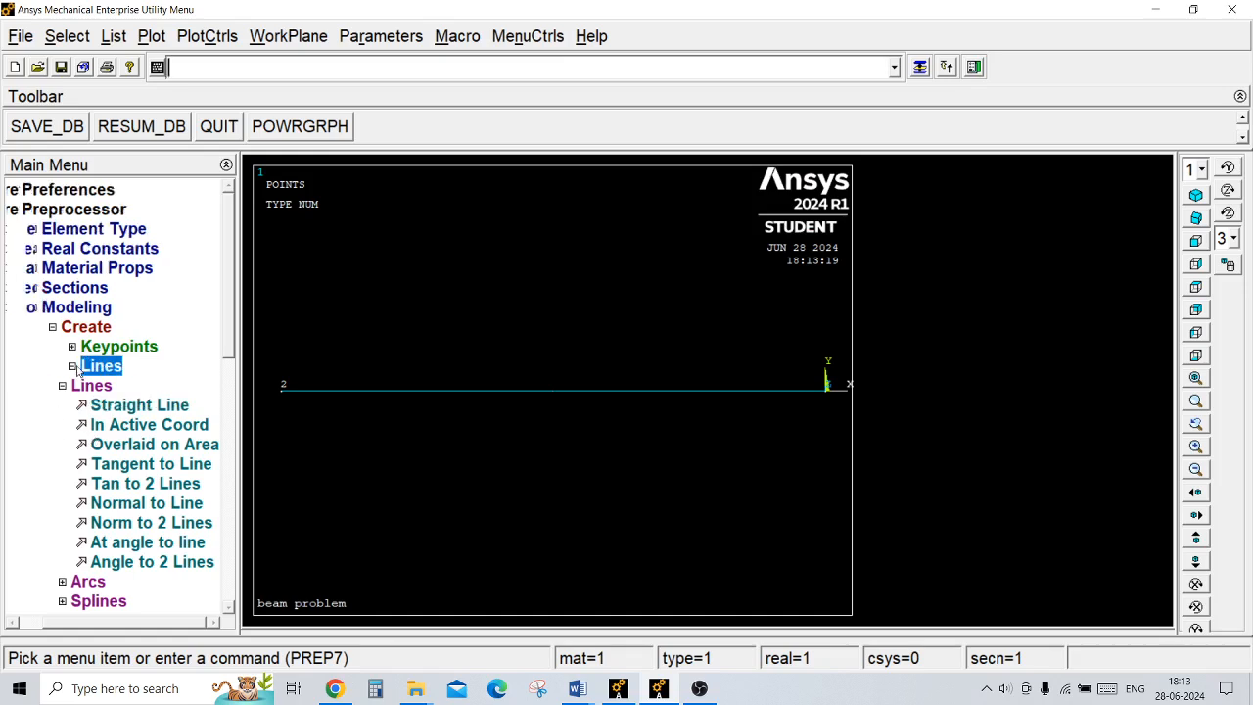
click(98, 329)
click(98, 329)
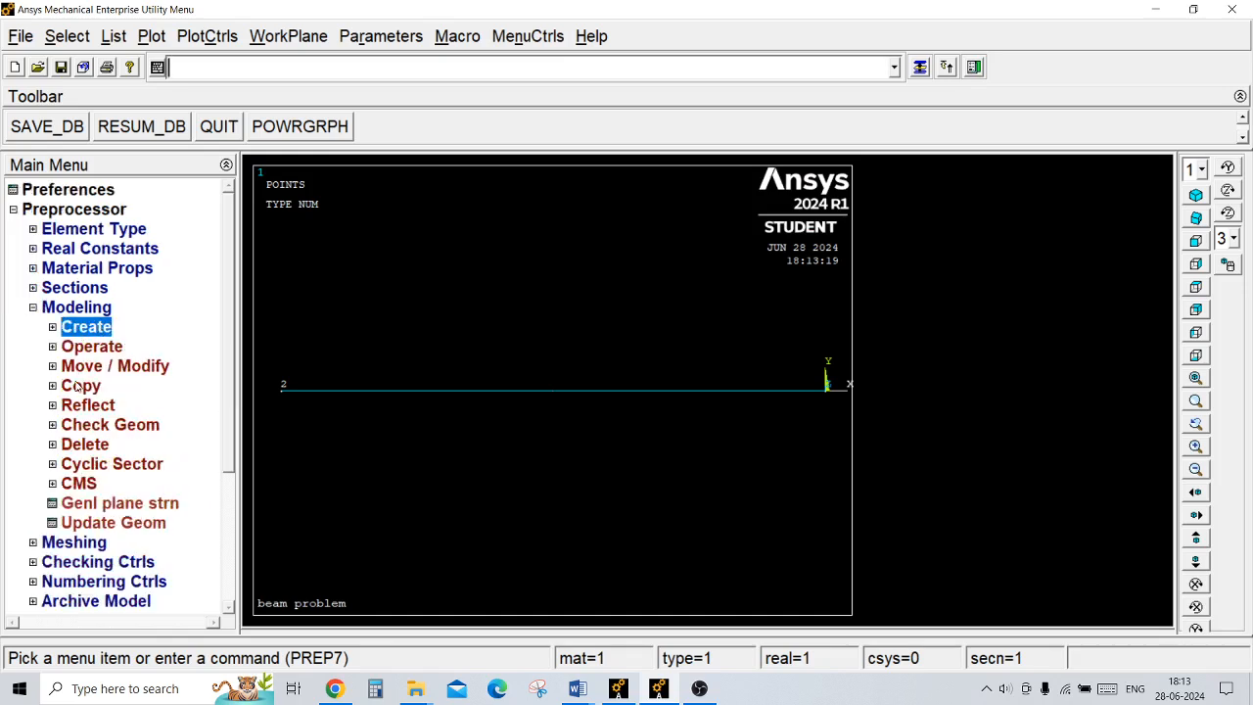
click(77, 311)
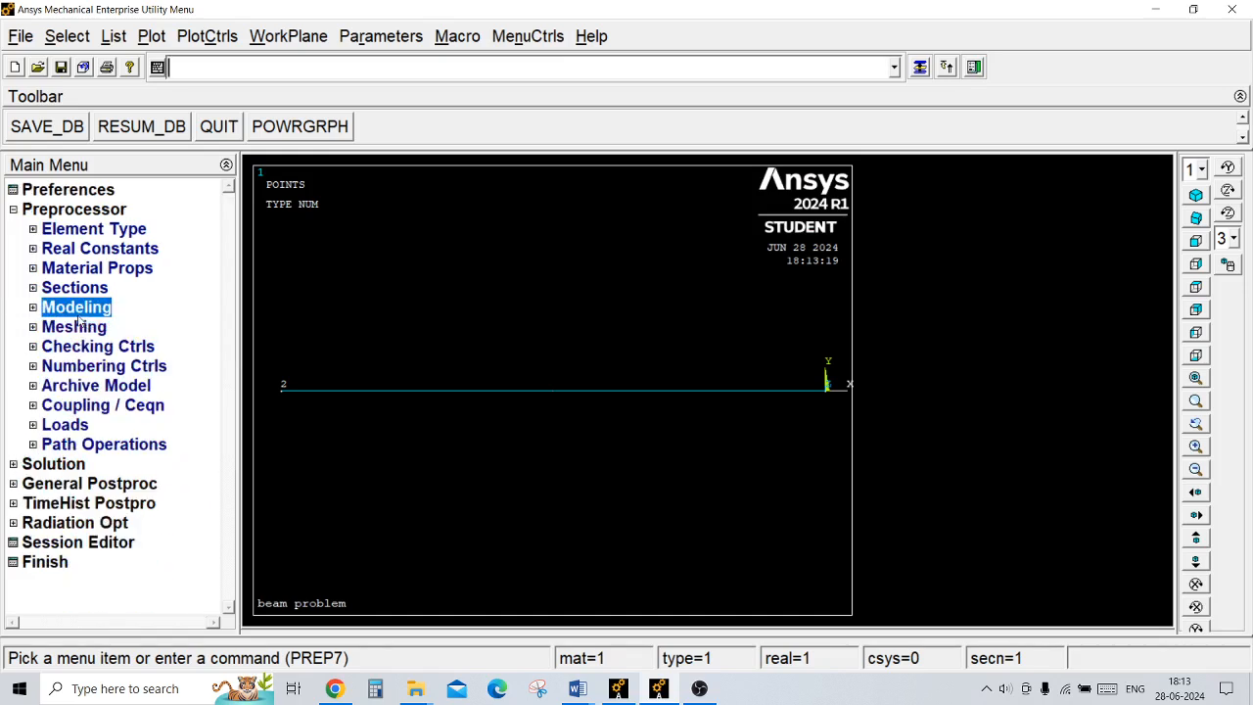
Step: Set the manual mesh size on all lines to 10 element divisions
click(75, 330)
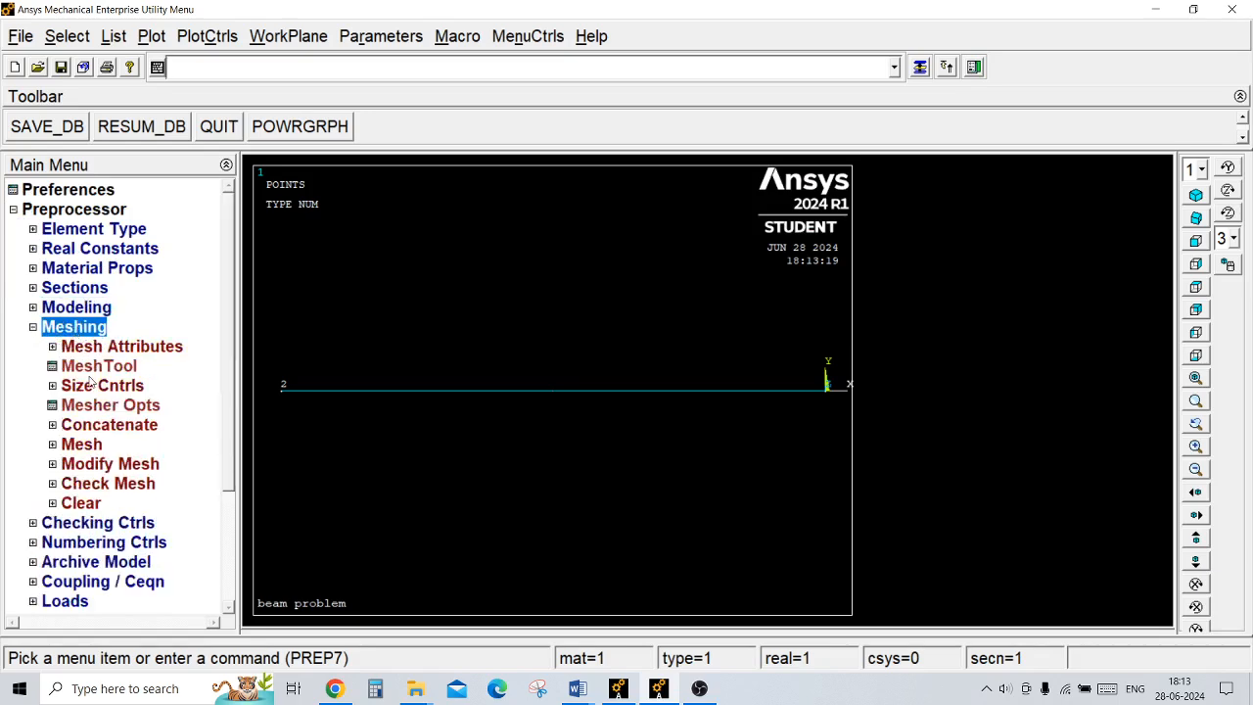
click(92, 385)
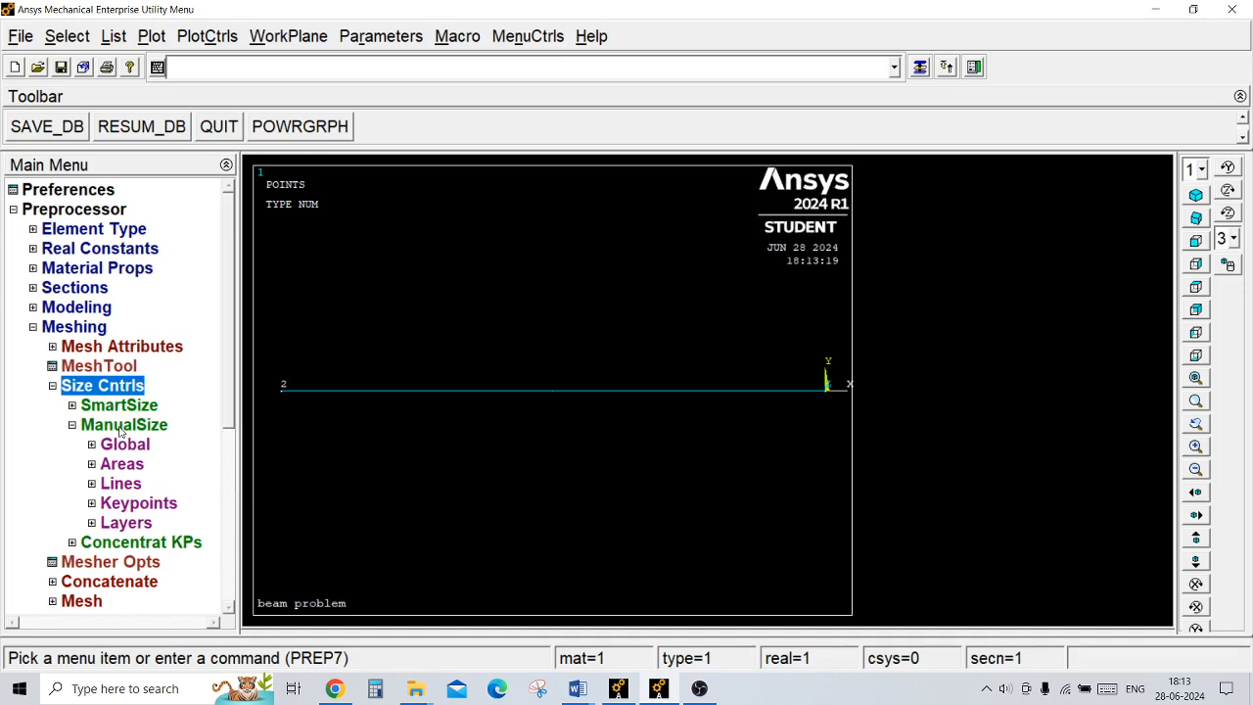
click(121, 486)
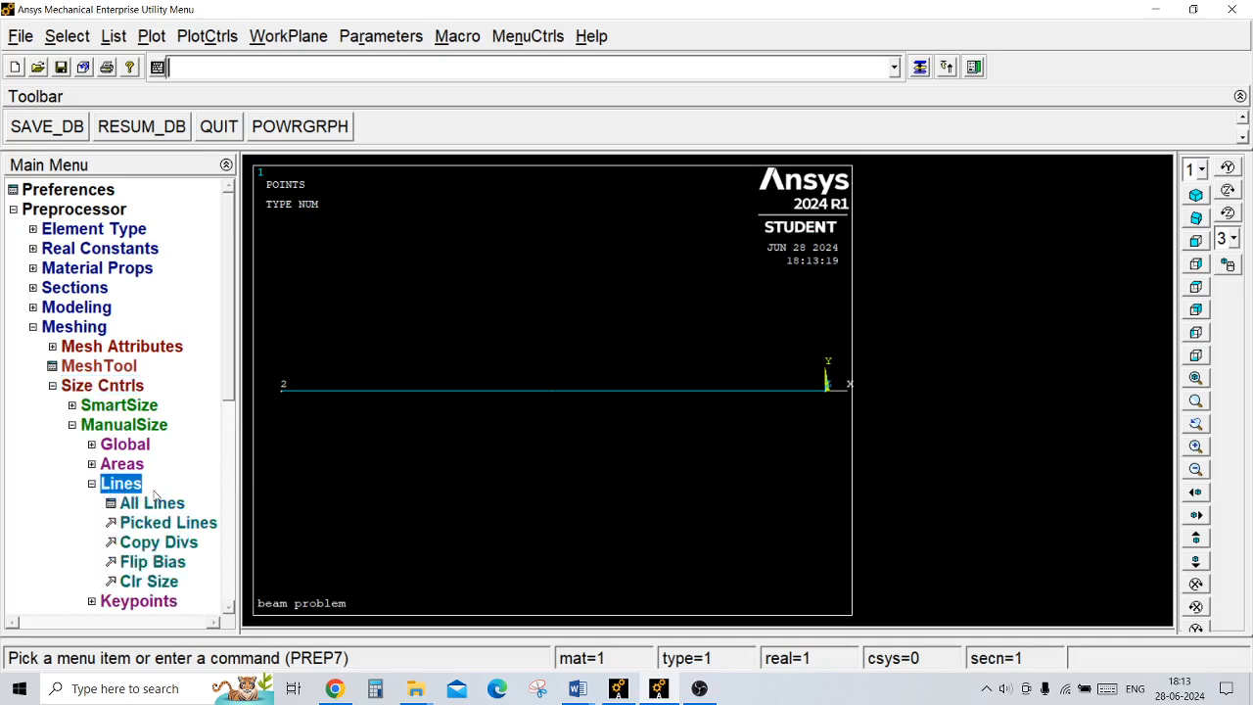
click(153, 504)
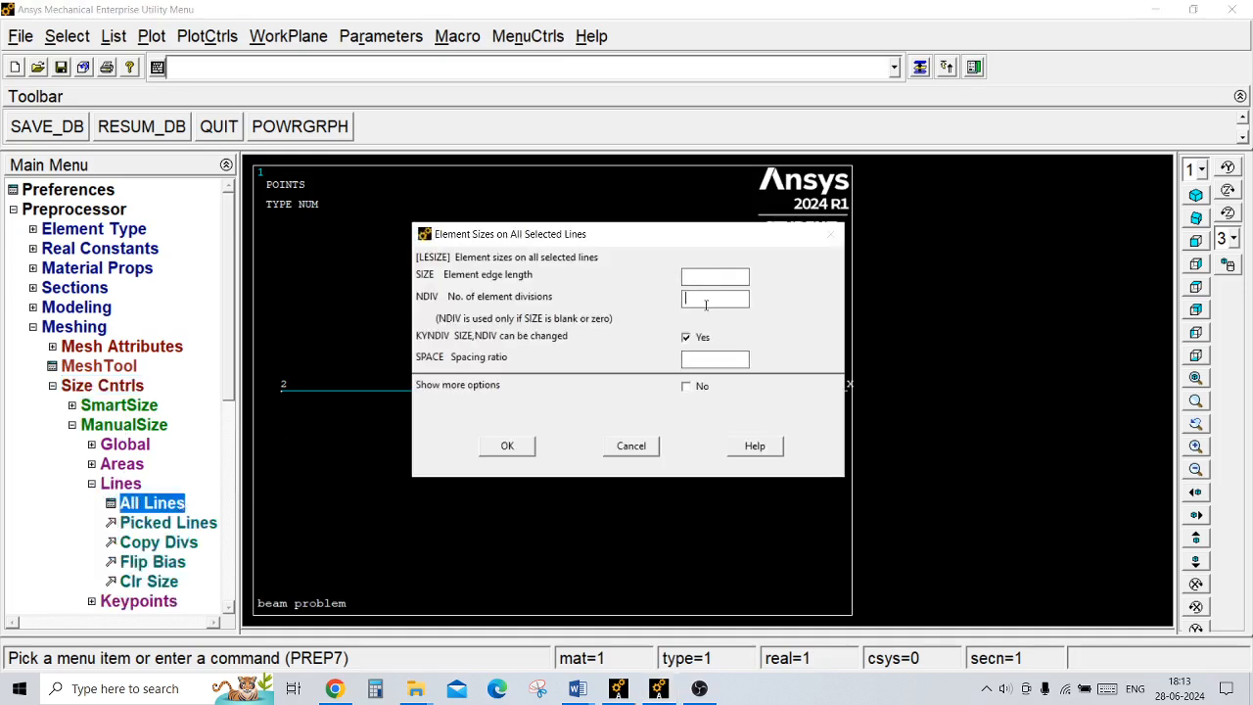
text(100)
click(511, 447)
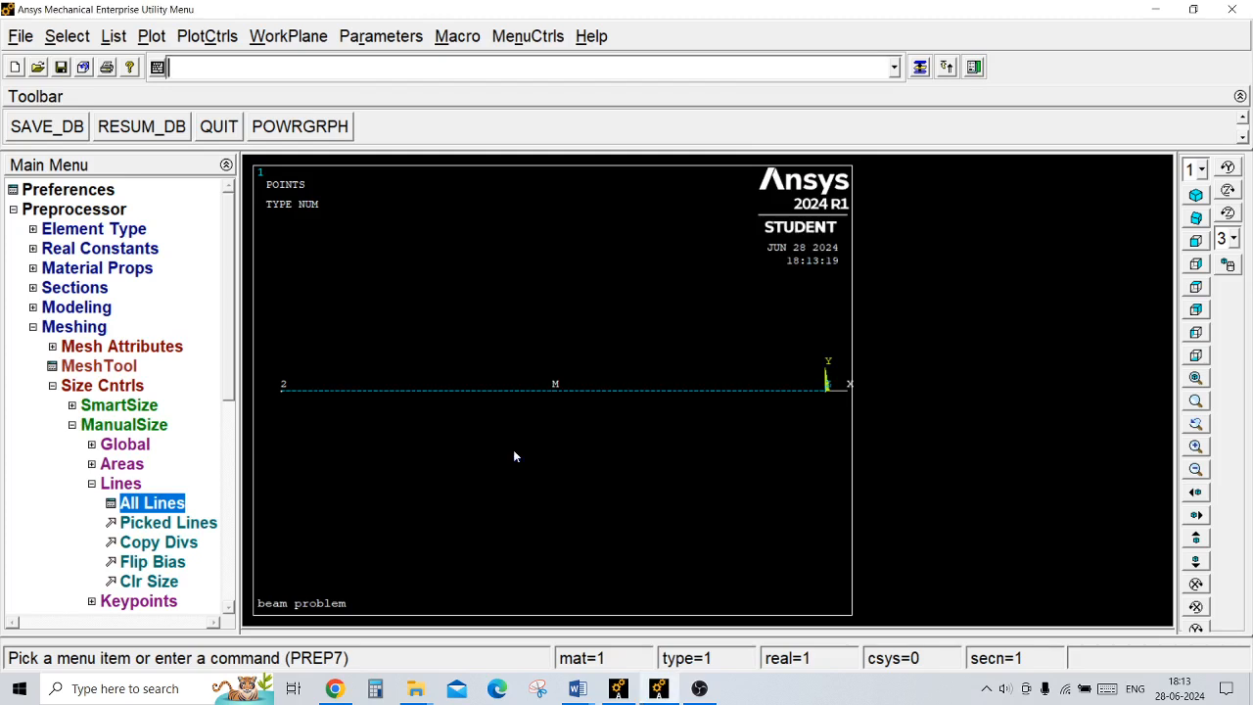
Step: Mesh the beam line between keypoints 1 and 2 with line elements
click(128, 385)
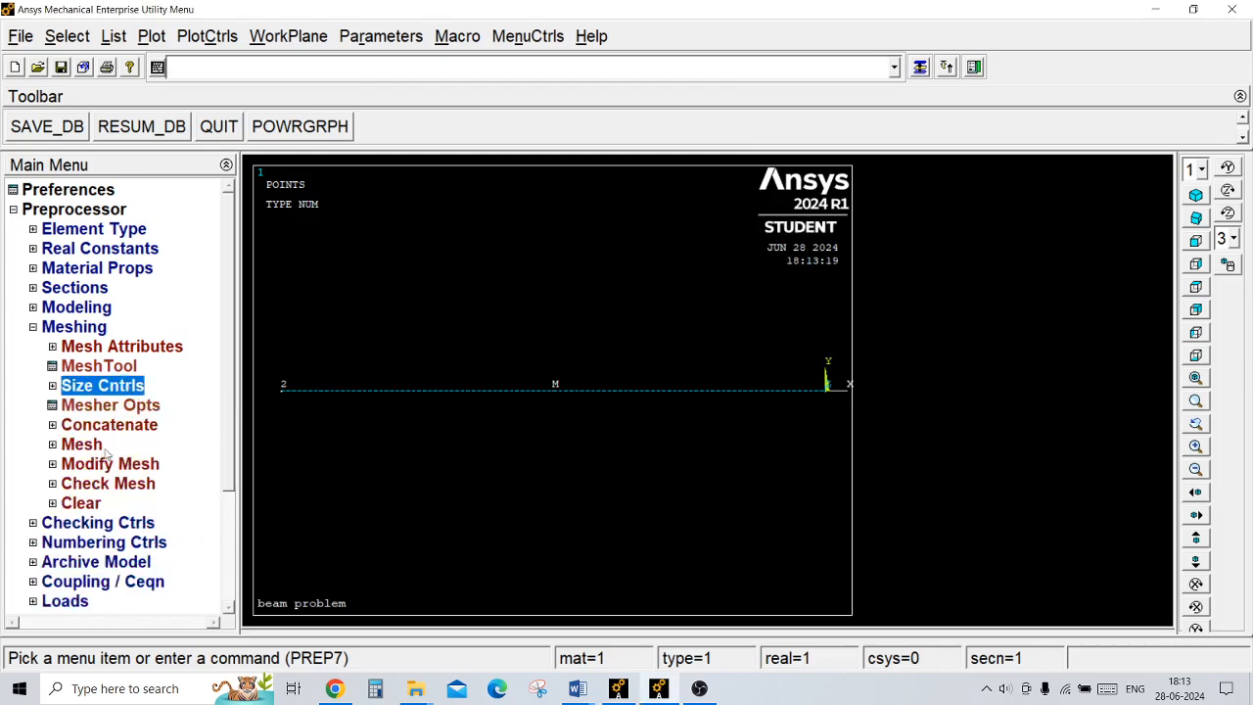
click(87, 446)
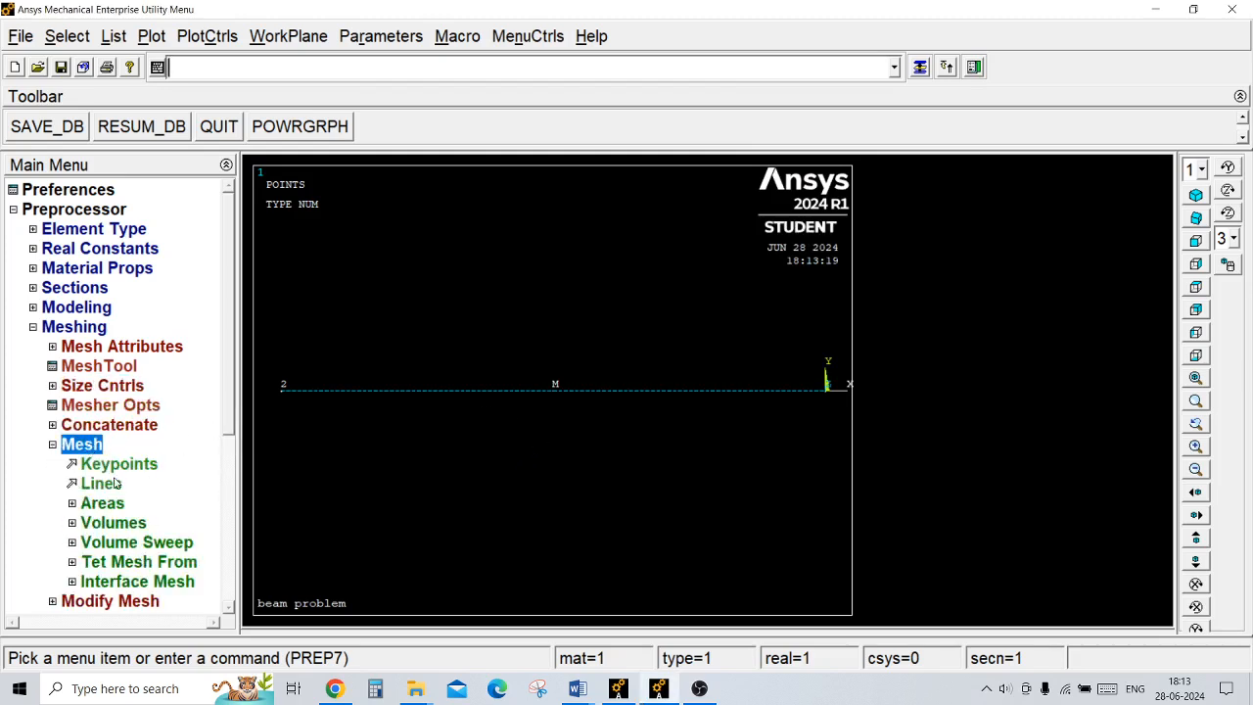
click(113, 486)
click(379, 392)
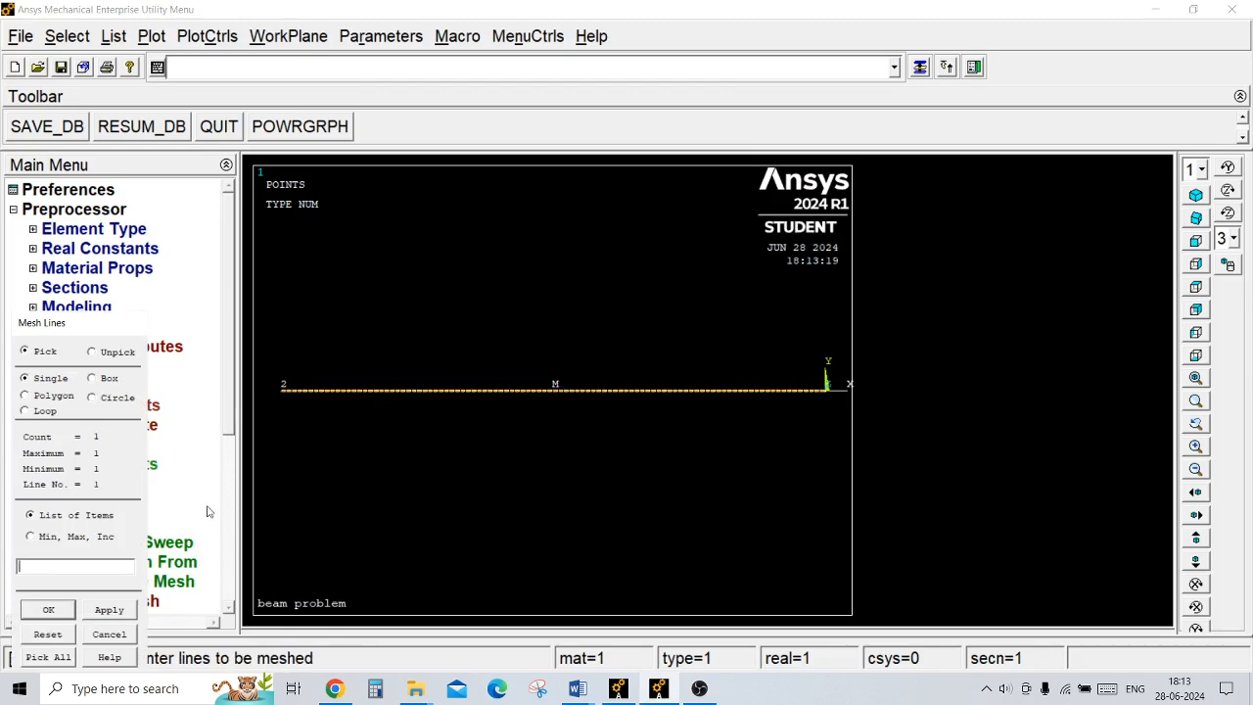
click(57, 615)
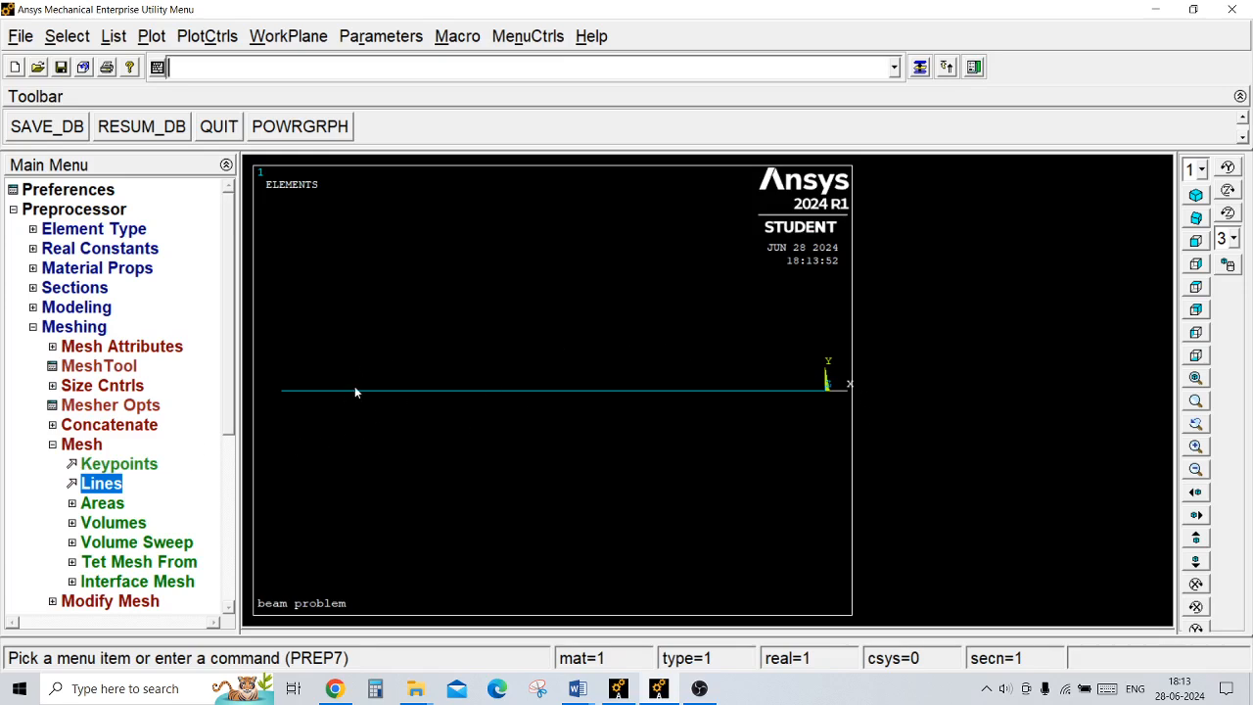
click(76, 331)
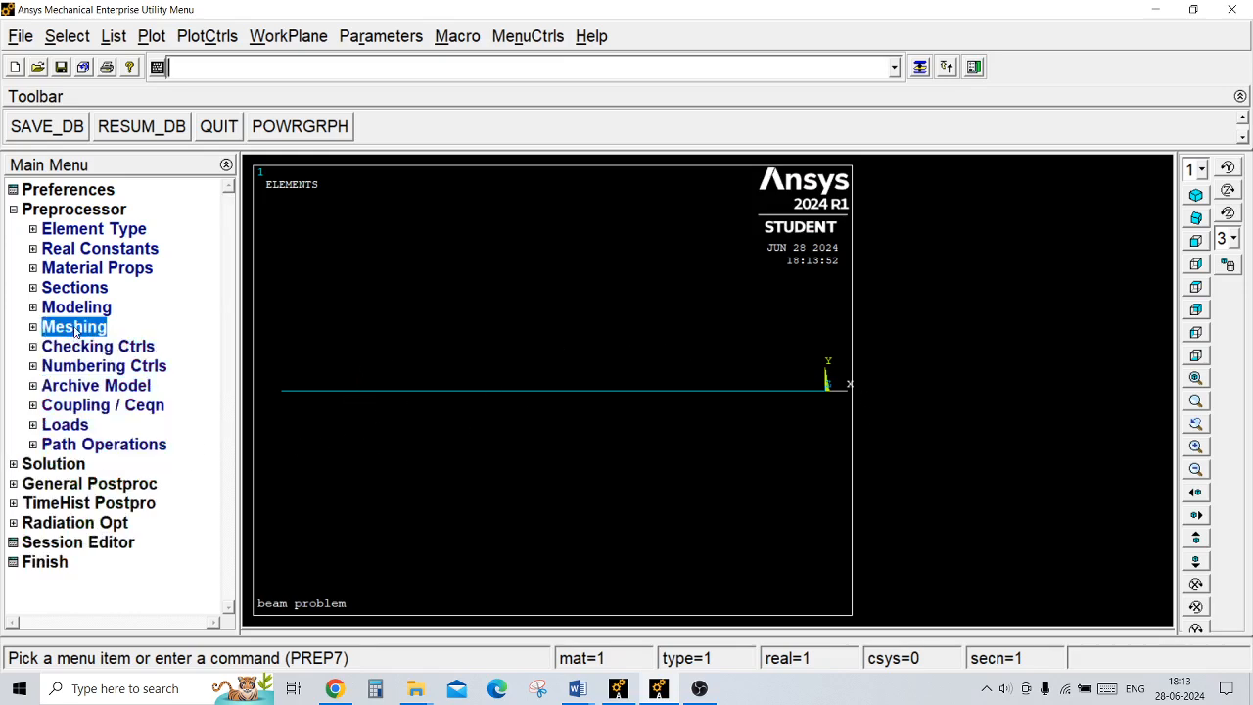
Step: Check the fixed end in the Word beam sketch, and in Ansys constrain all DOF at keypoint 1 at the origin
click(578, 688)
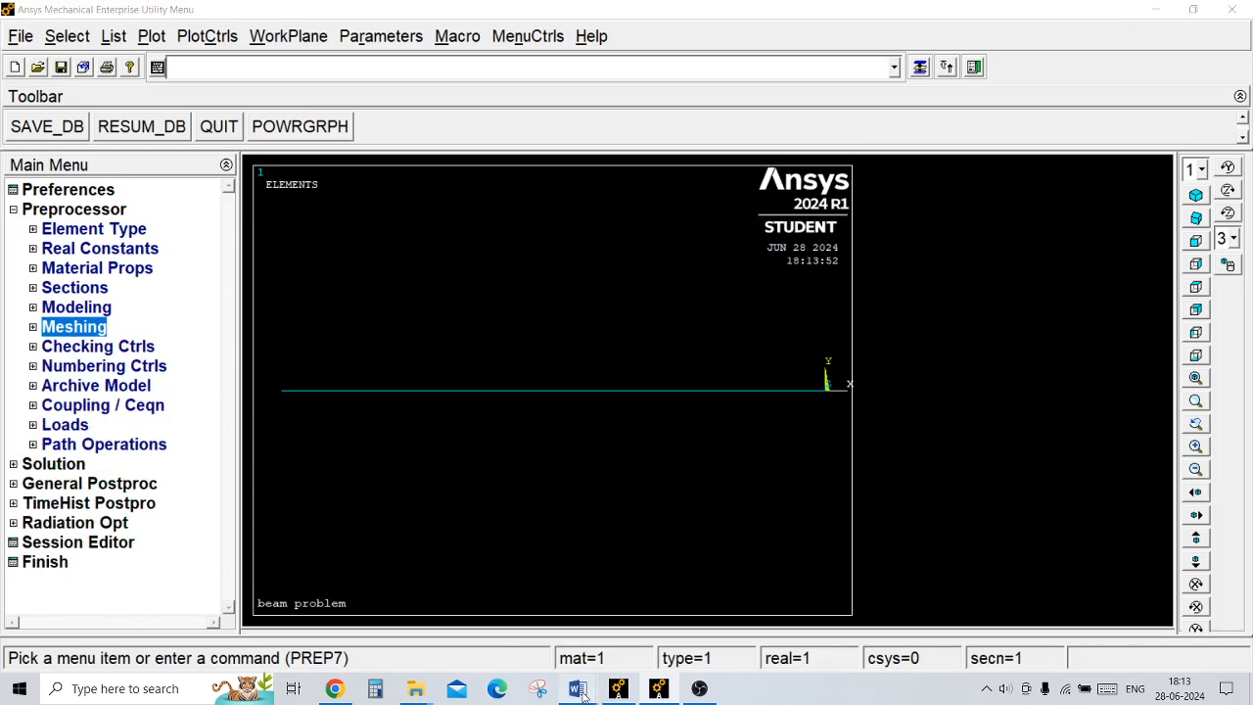
click(641, 574)
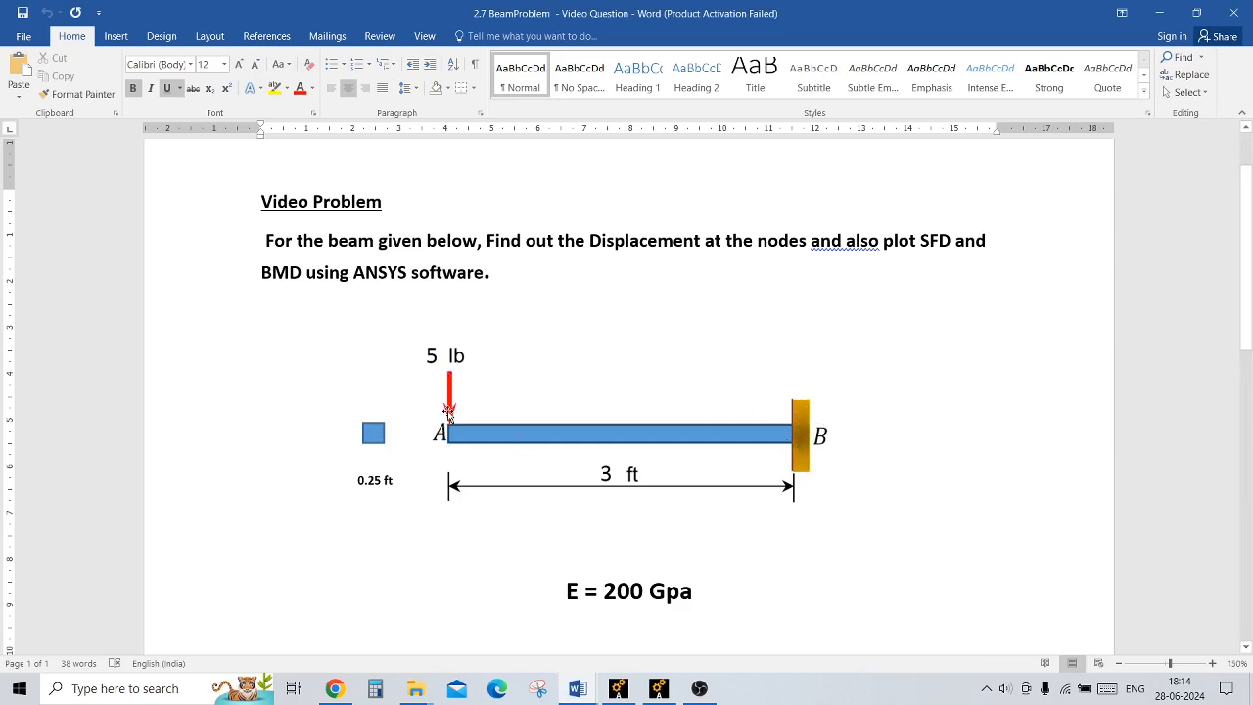
click(659, 689)
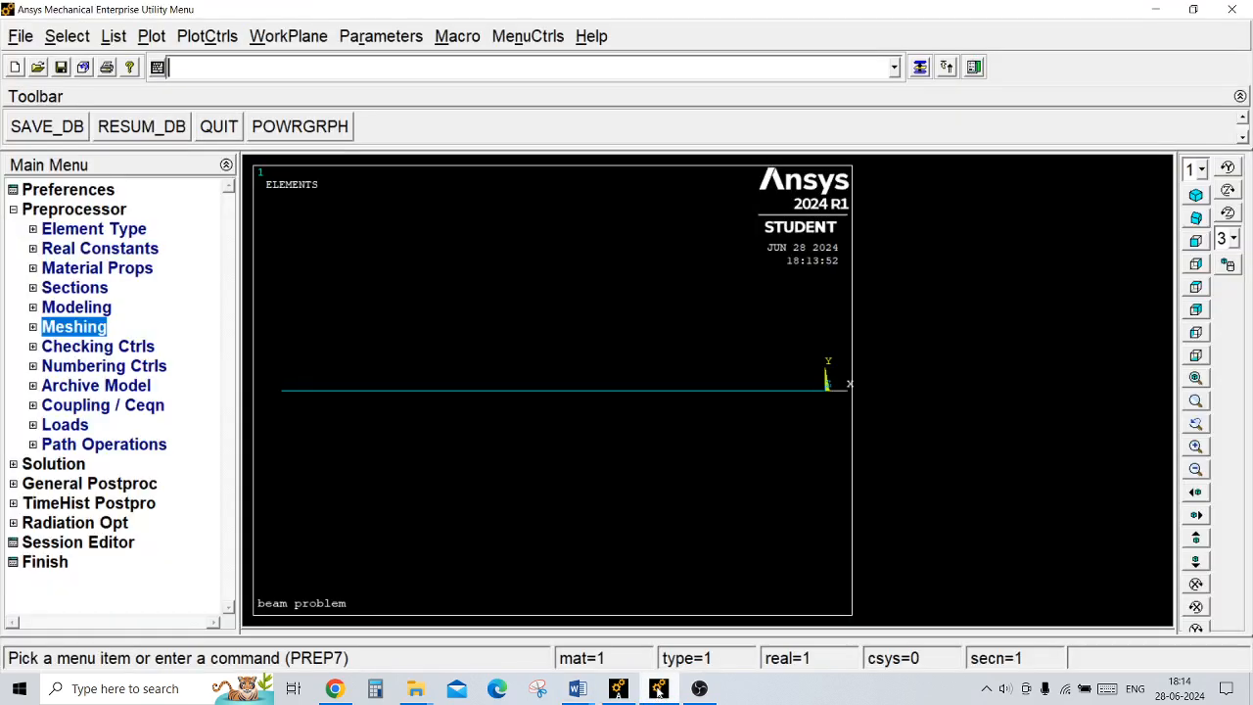
click(67, 467)
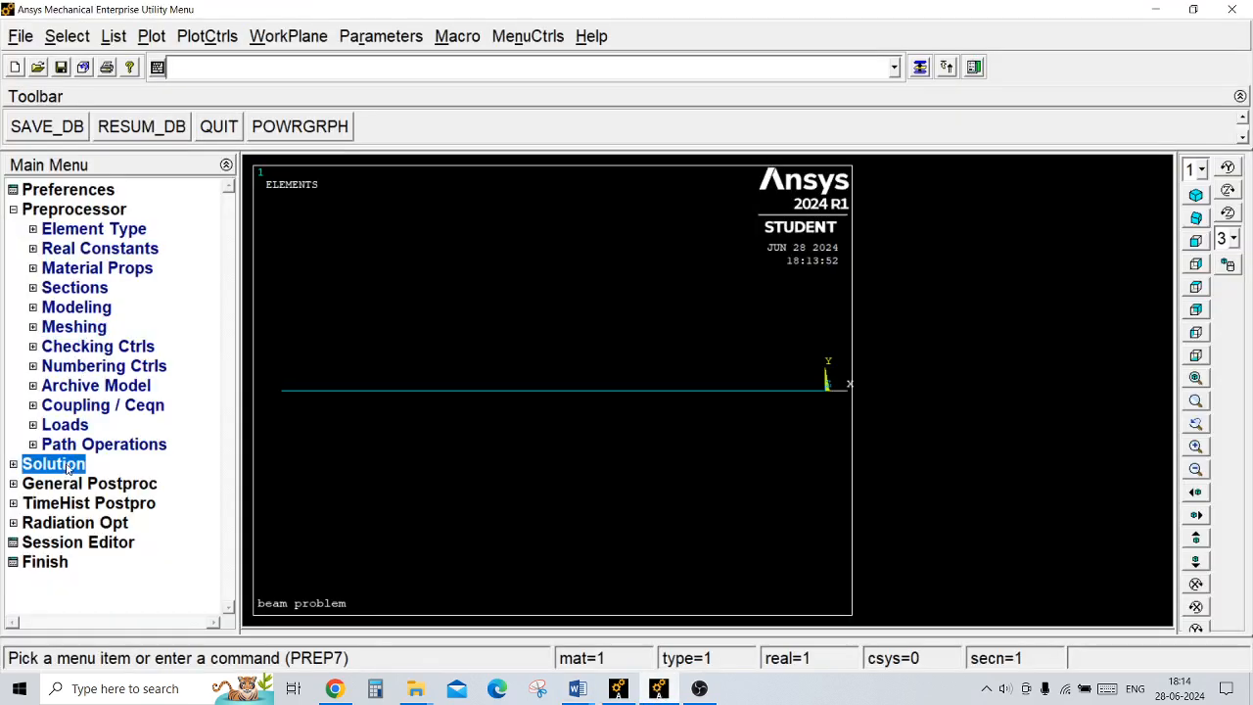
click(110, 268)
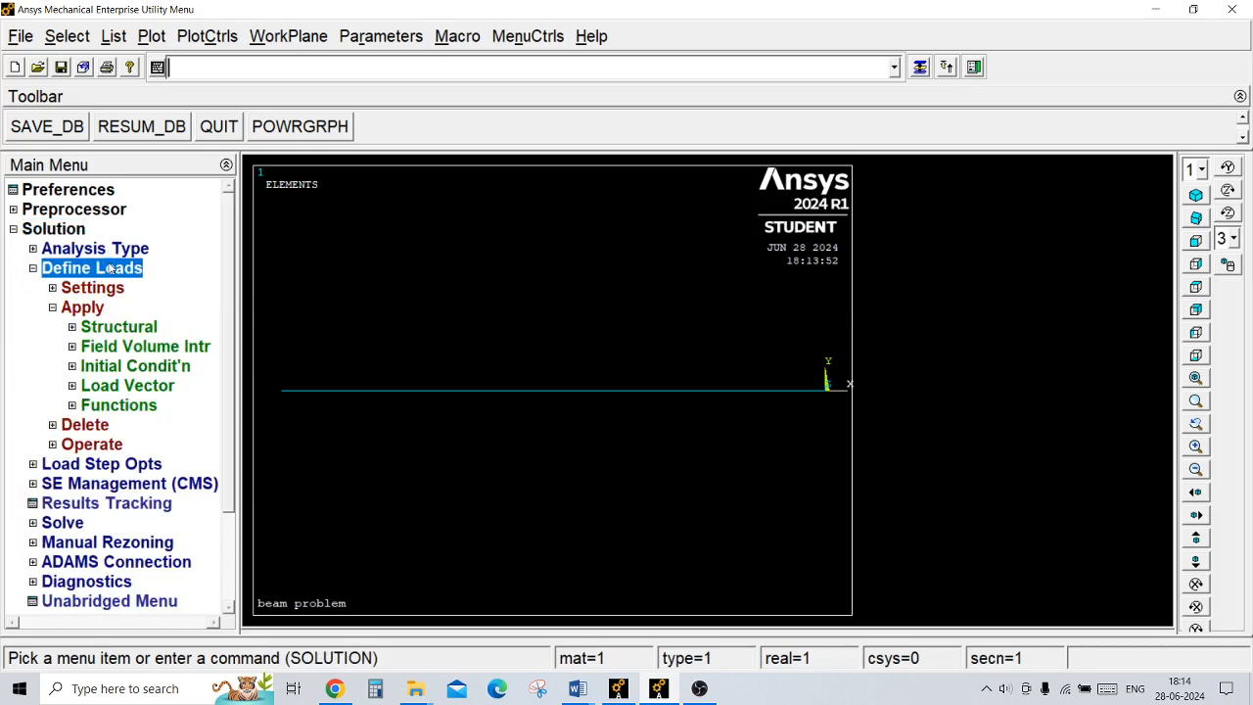
click(117, 331)
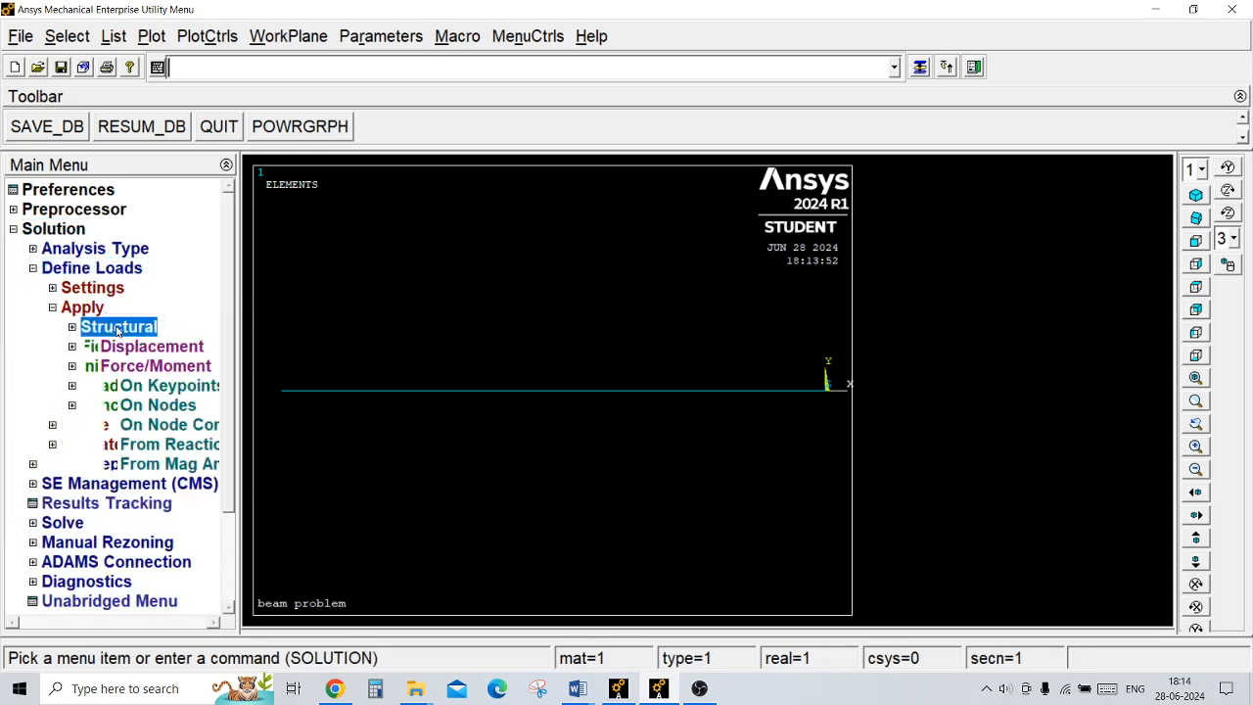
click(125, 350)
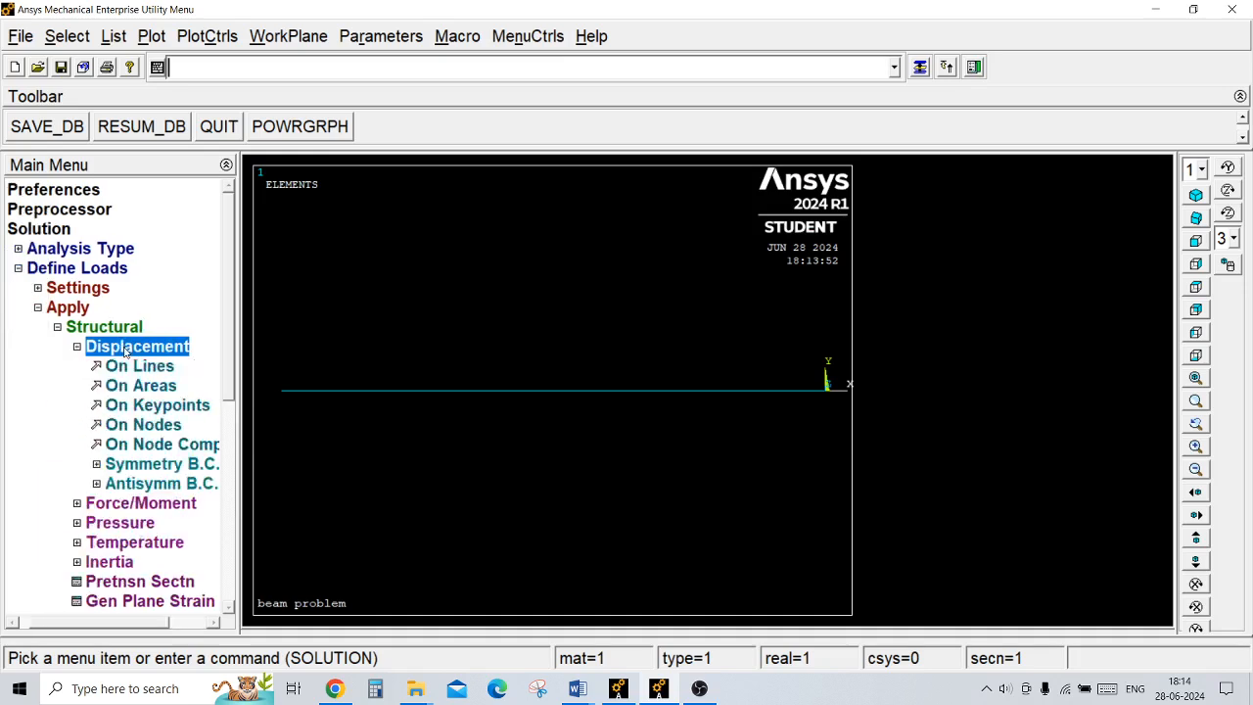
click(107, 405)
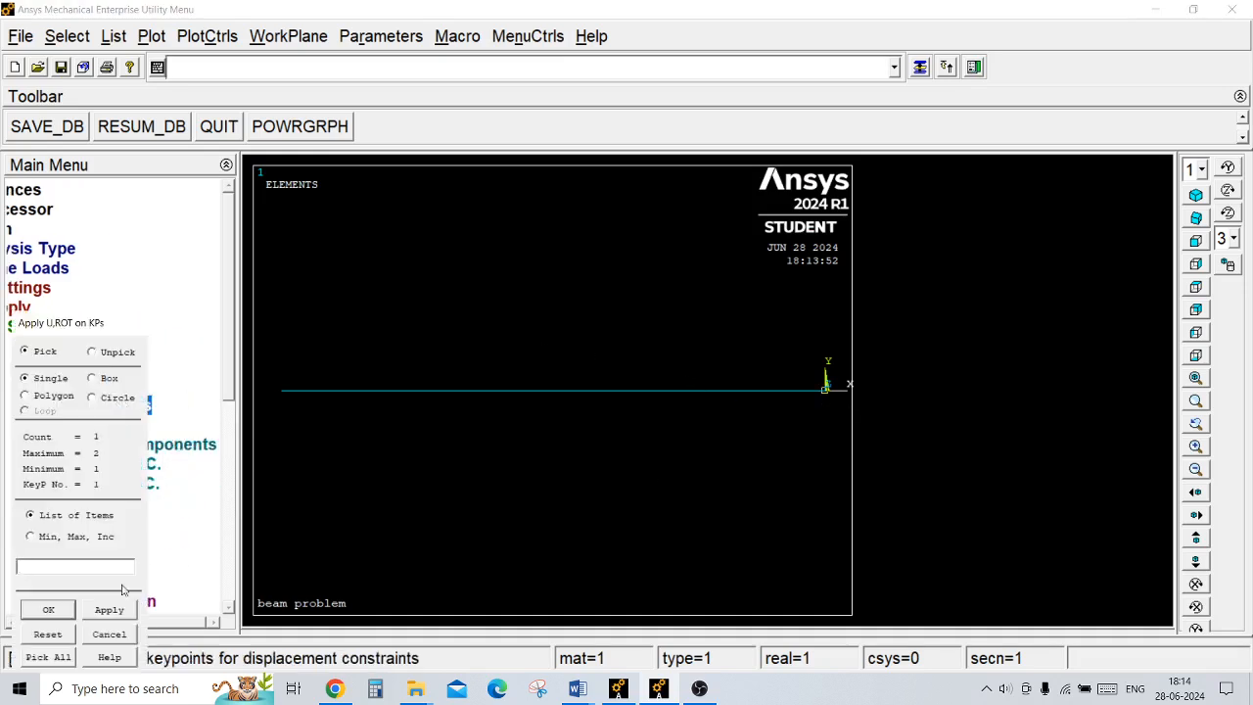
click(45, 610)
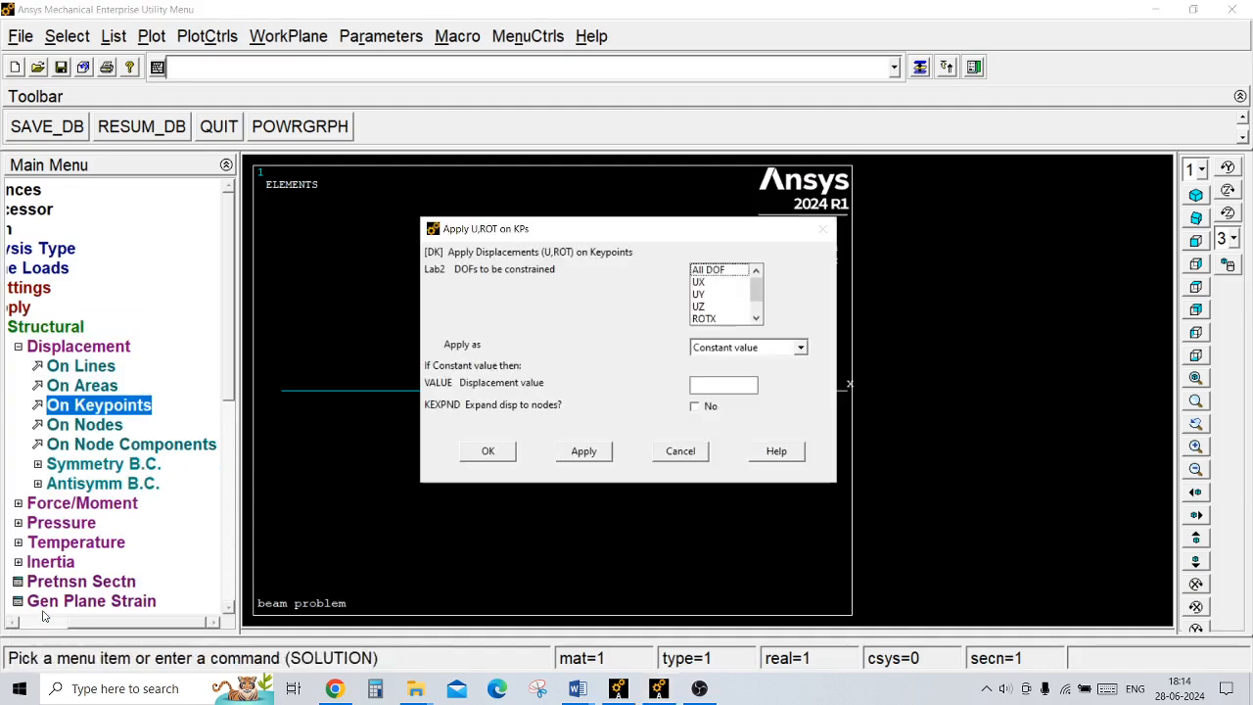
click(725, 270)
click(490, 451)
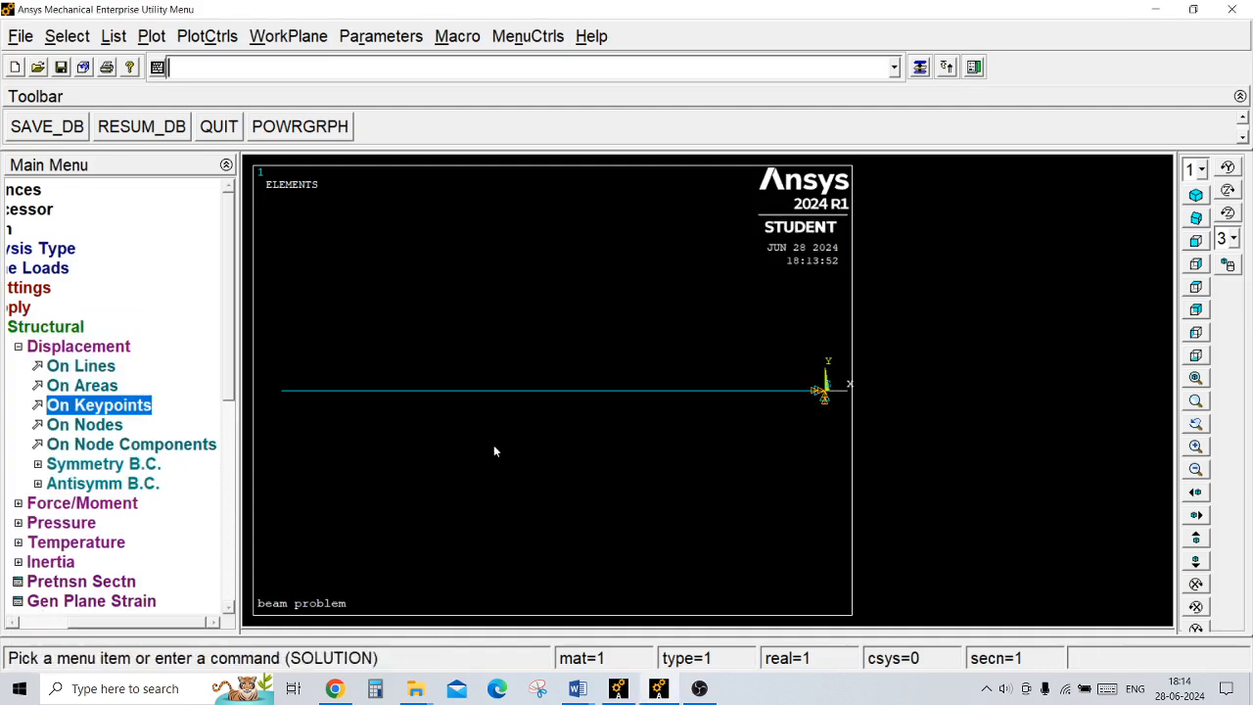
click(121, 351)
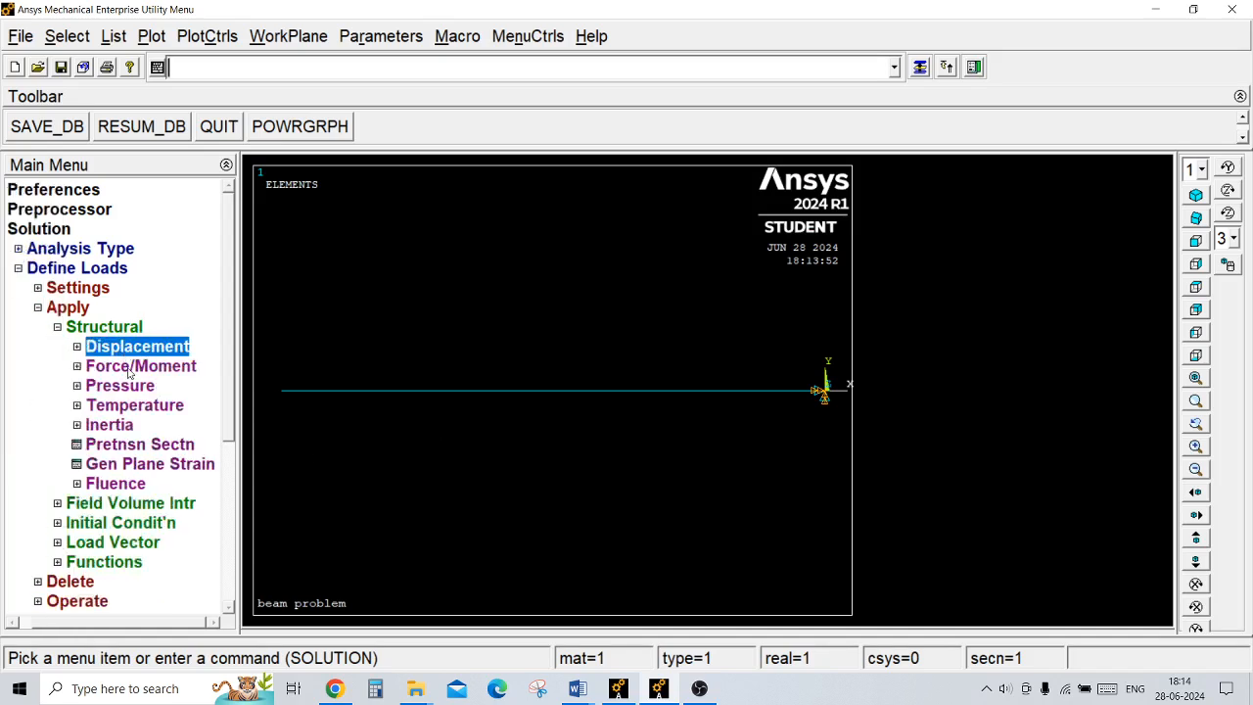
click(126, 367)
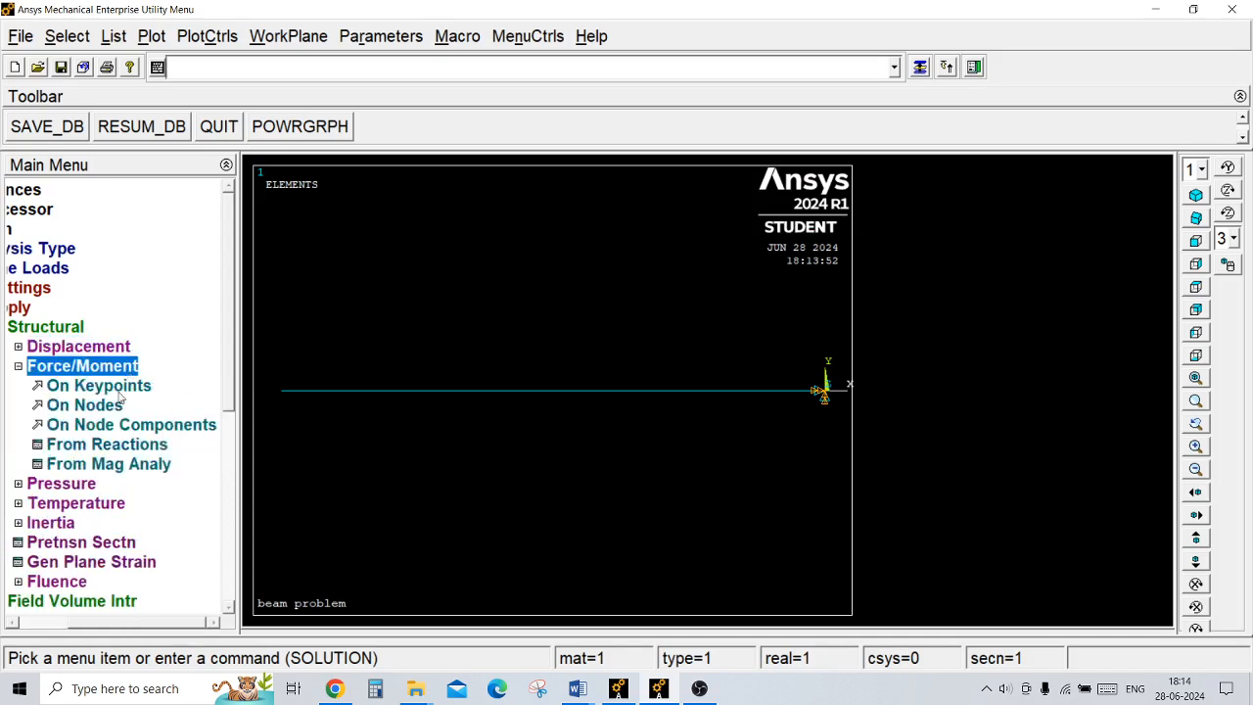
click(126, 387)
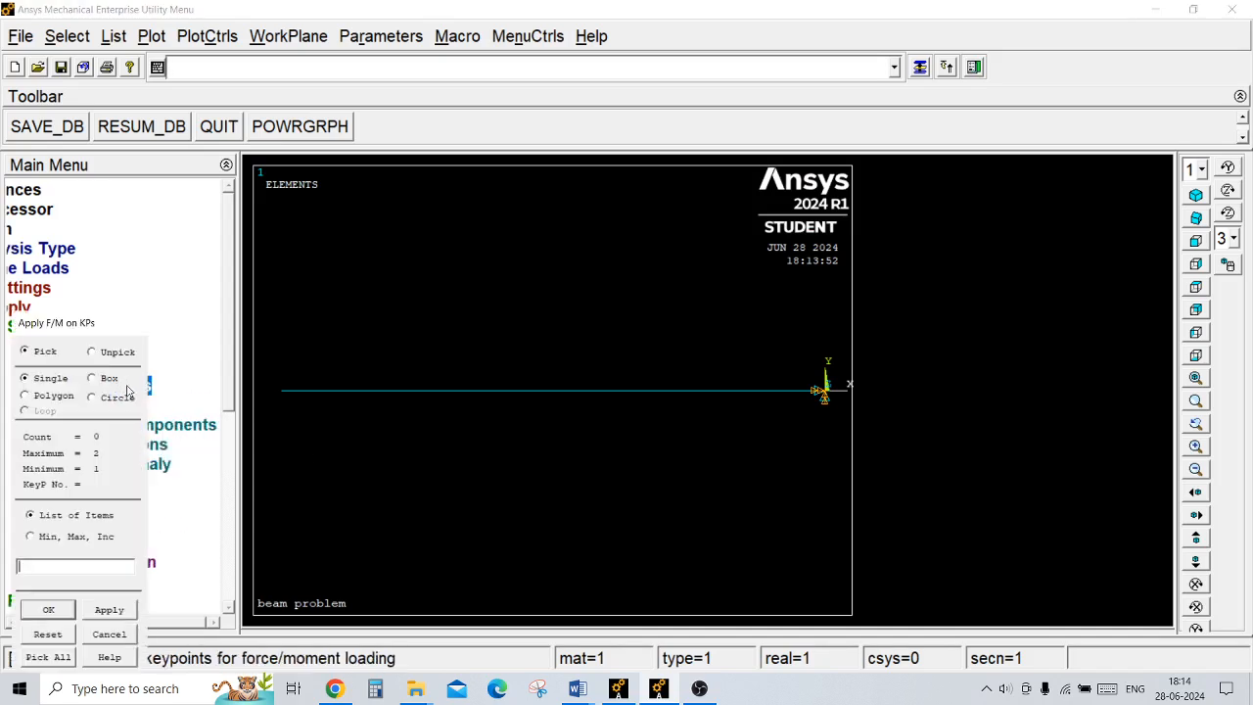
click(59, 611)
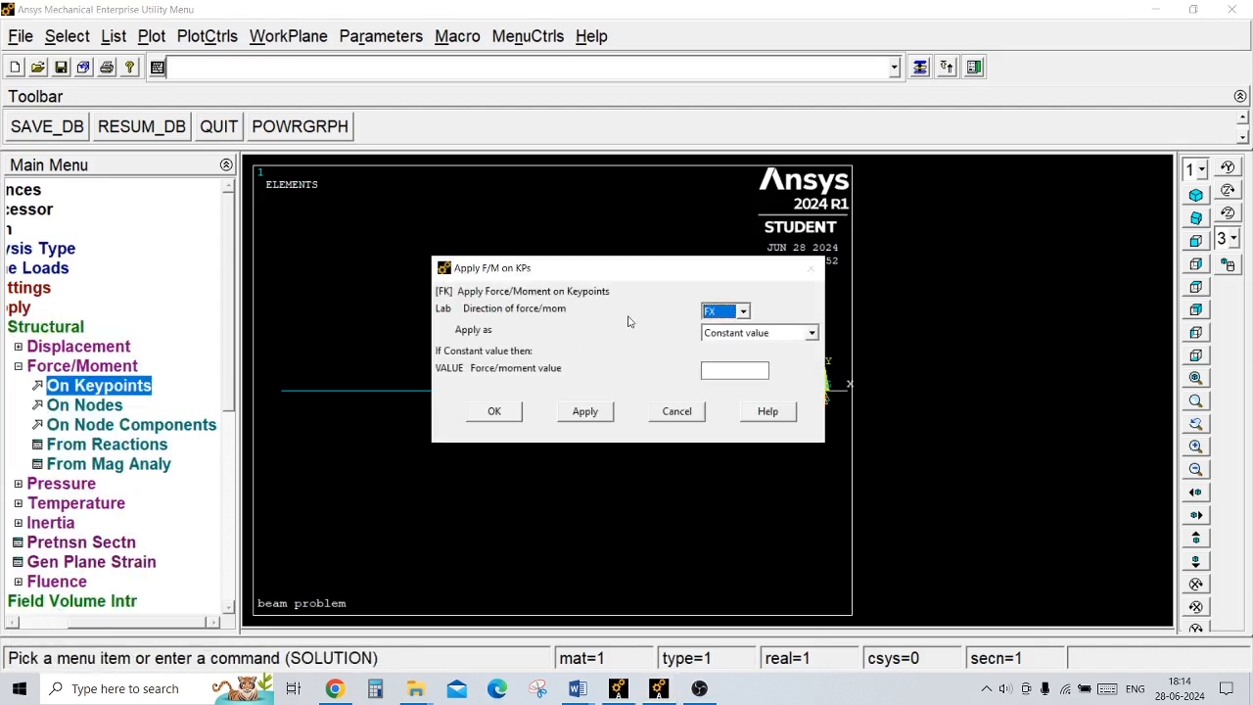
click(745, 311)
click(719, 342)
click(714, 373)
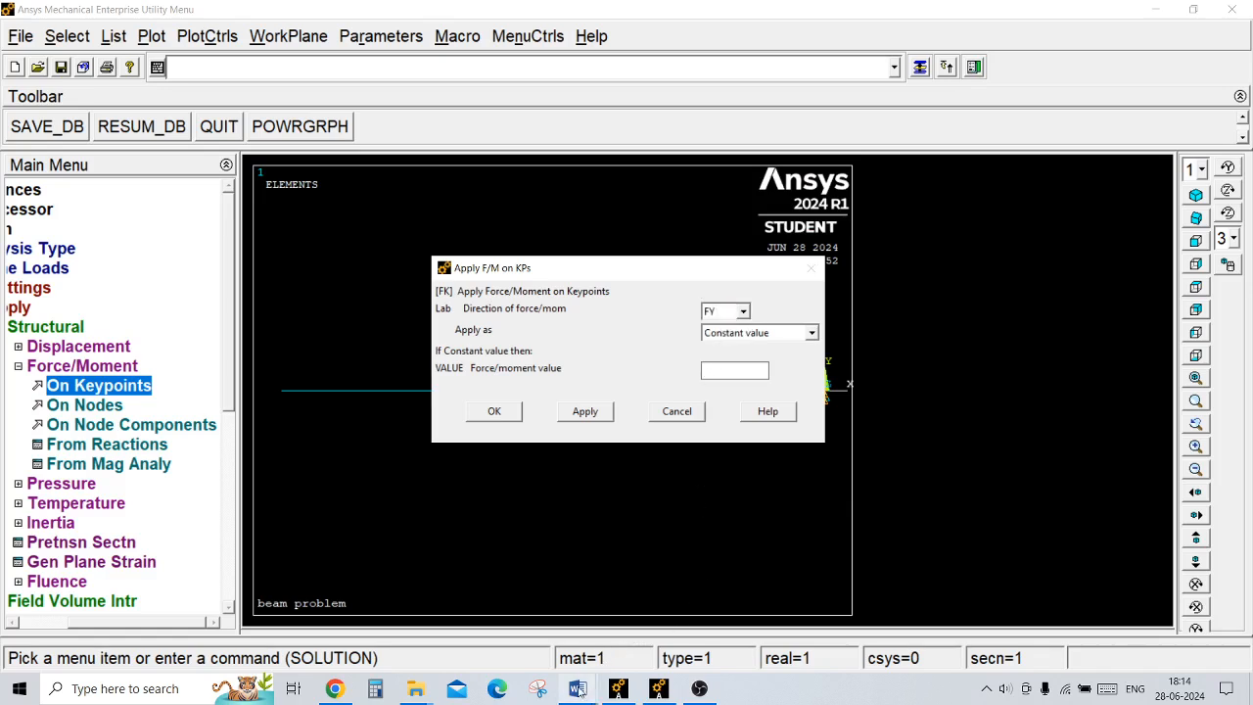
mouse_move(577, 688)
click(658, 602)
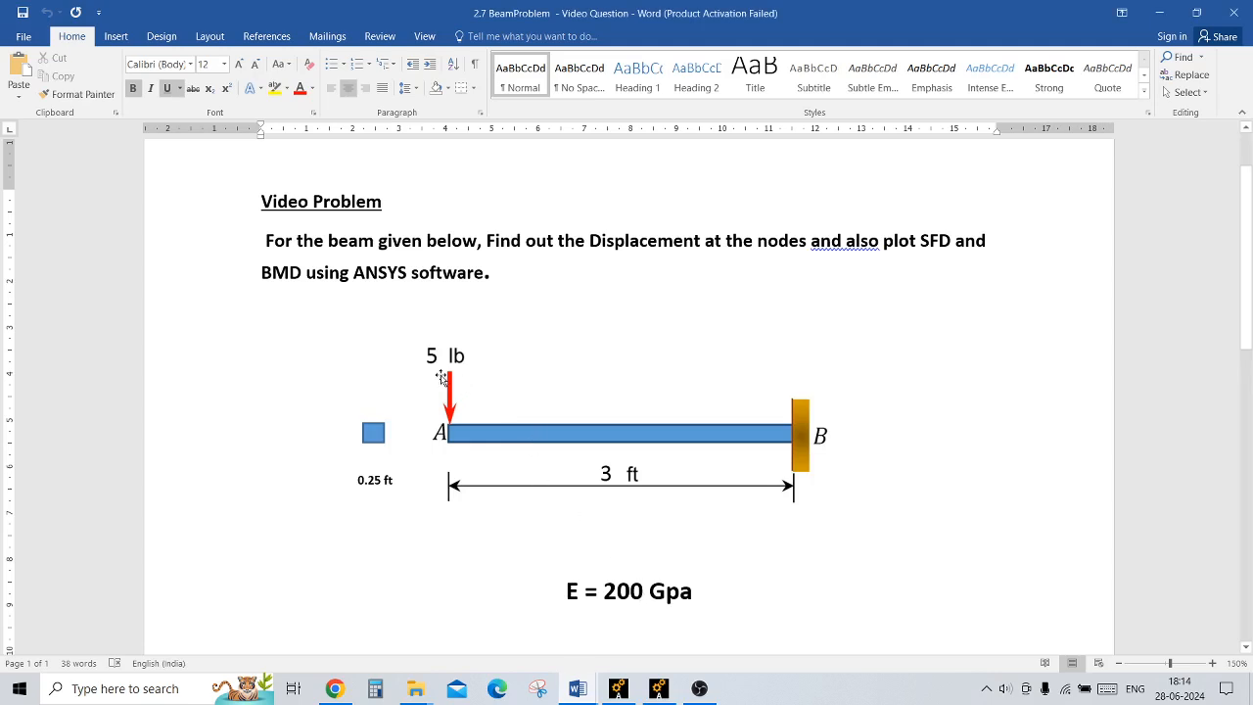
click(659, 689)
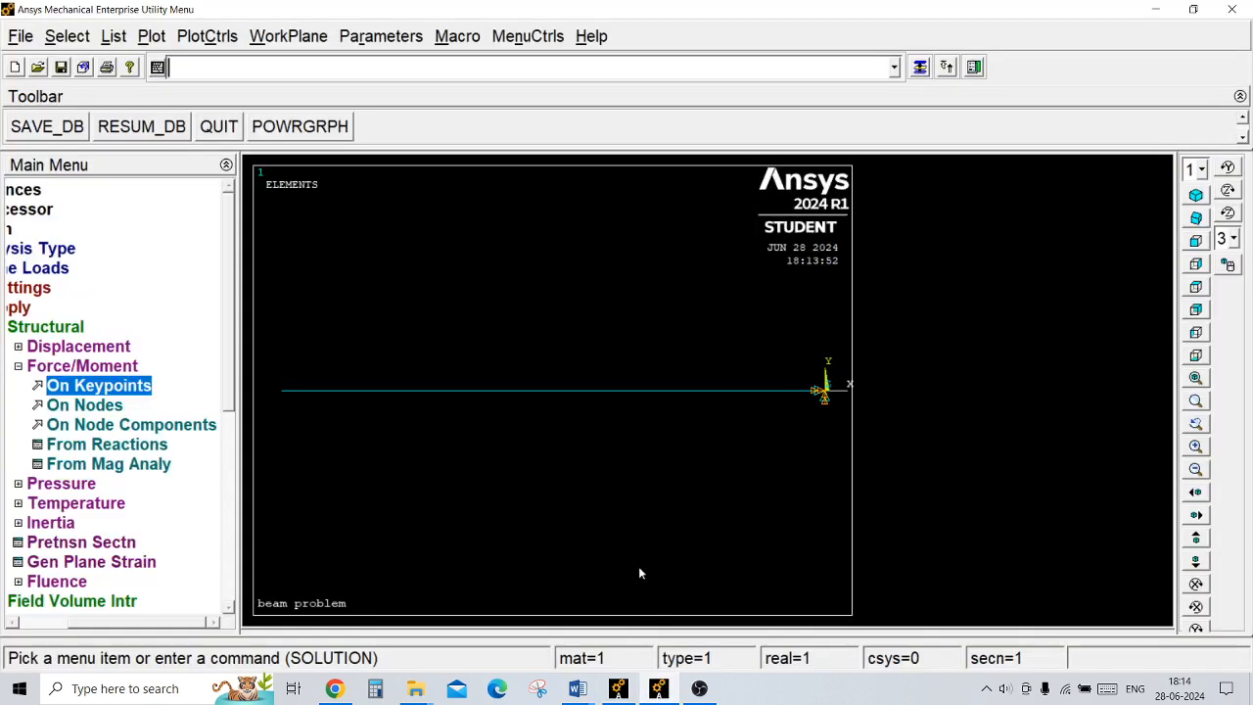
Step: Apply the end load at keypoint 2 as a constant-value FY force acting downward
click(138, 388)
click(275, 406)
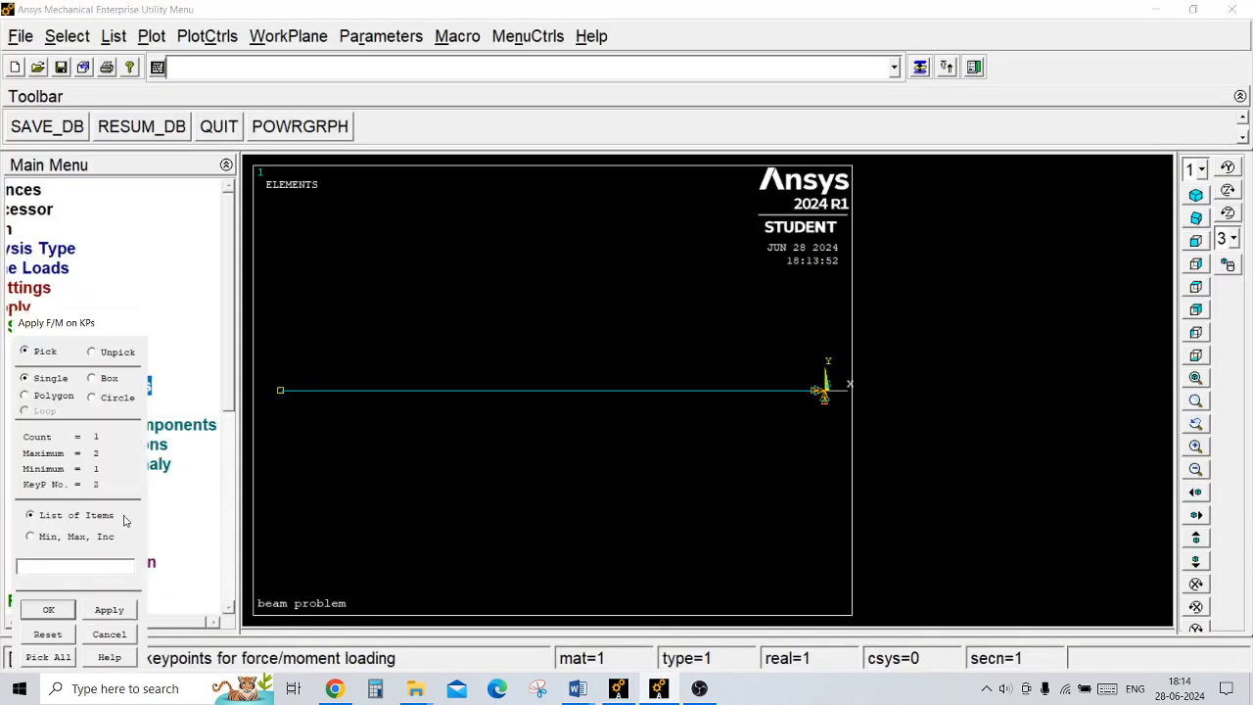
click(48, 609)
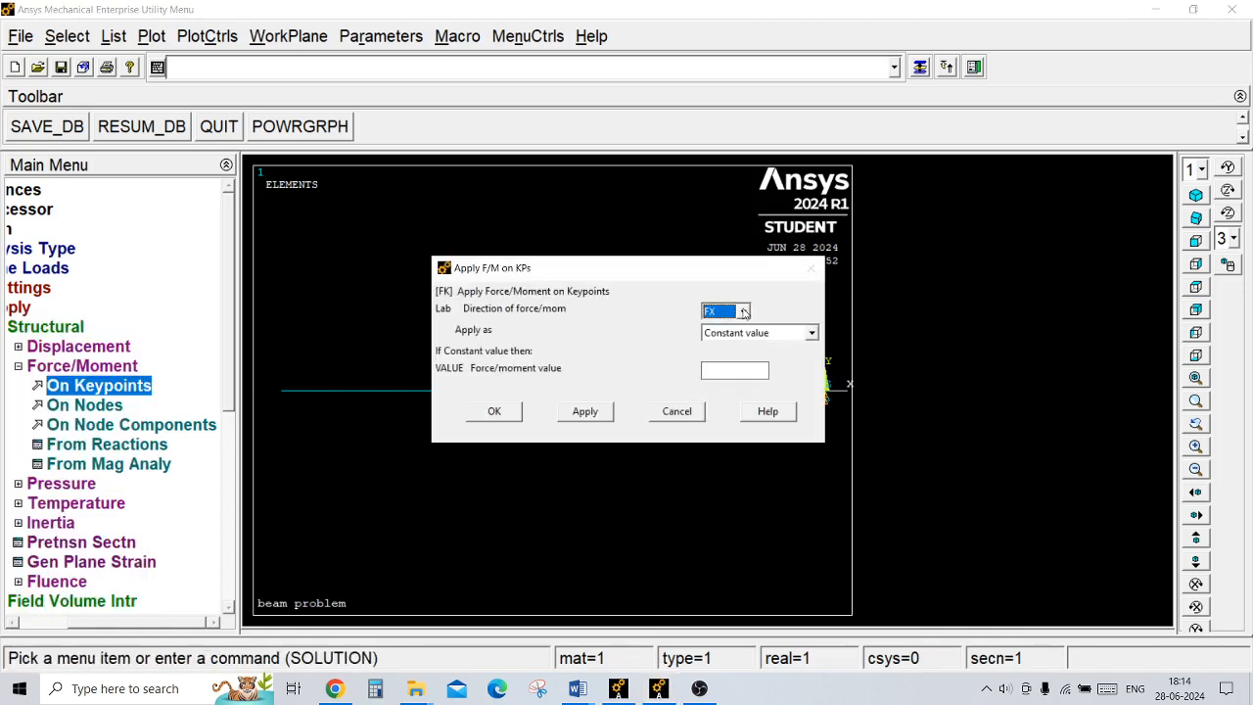
click(743, 312)
click(719, 338)
click(711, 370)
click(499, 415)
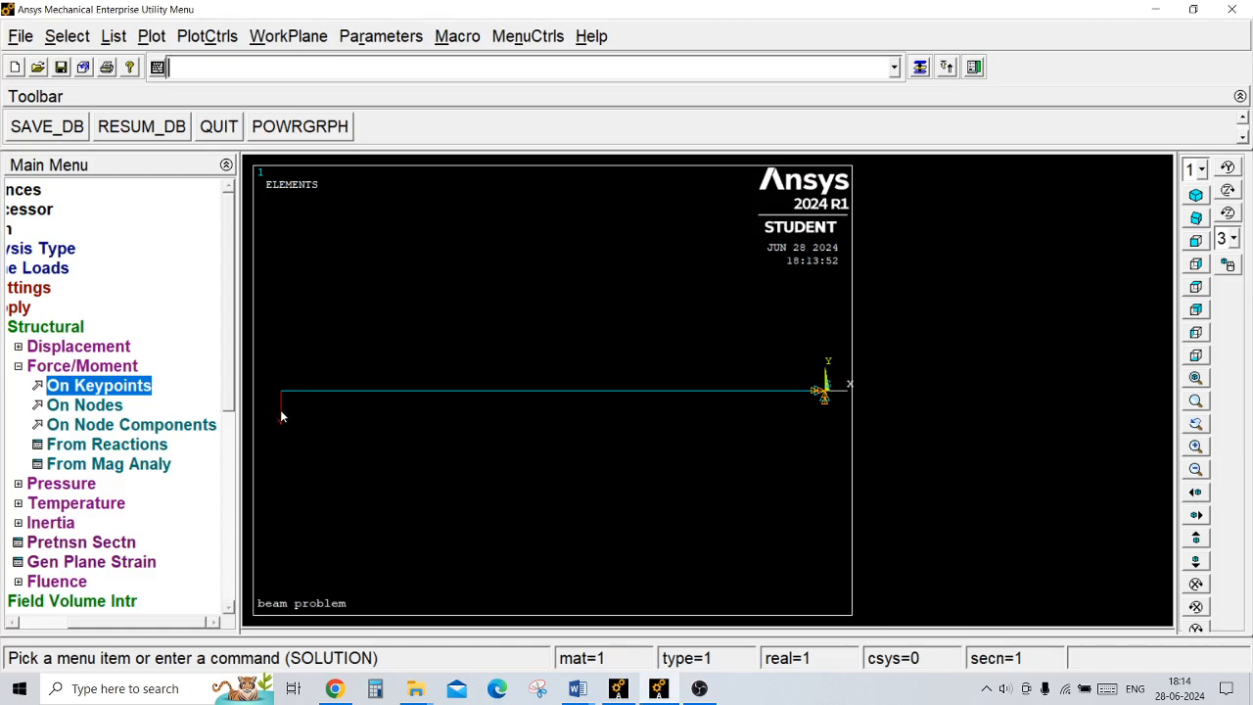
Step: Solve the current load step and dismiss the completion note
click(59, 331)
click(84, 306)
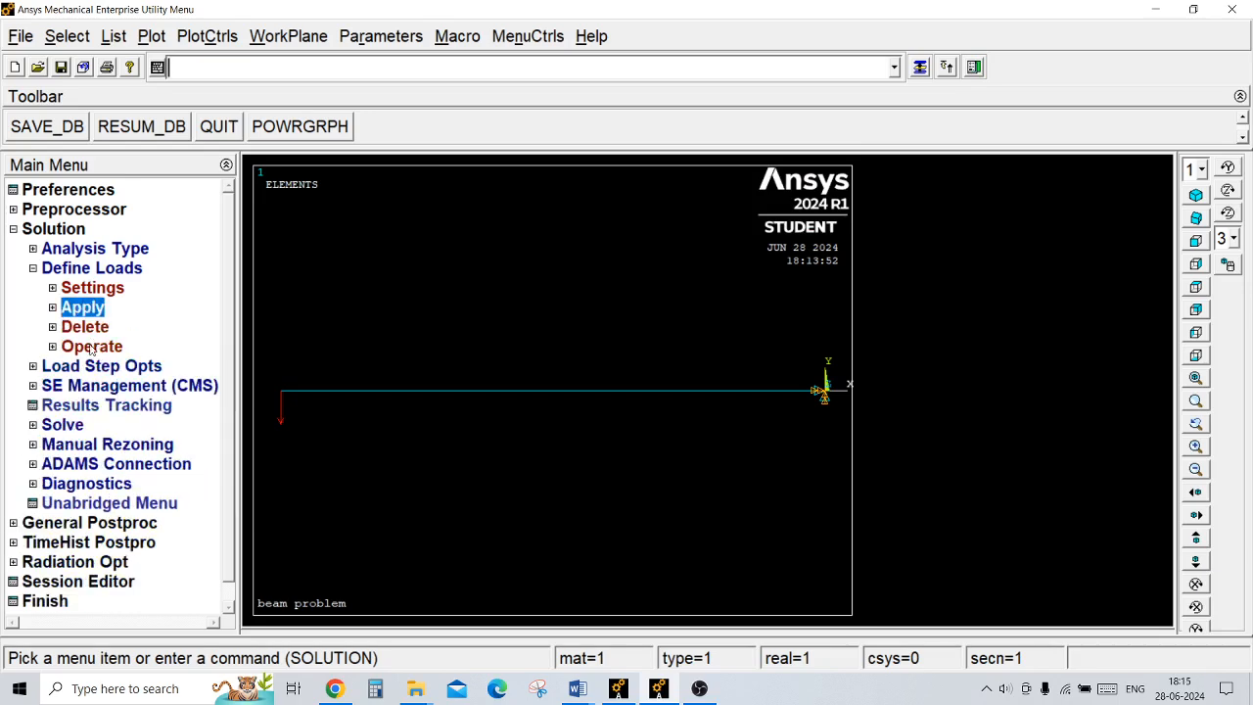
click(62, 424)
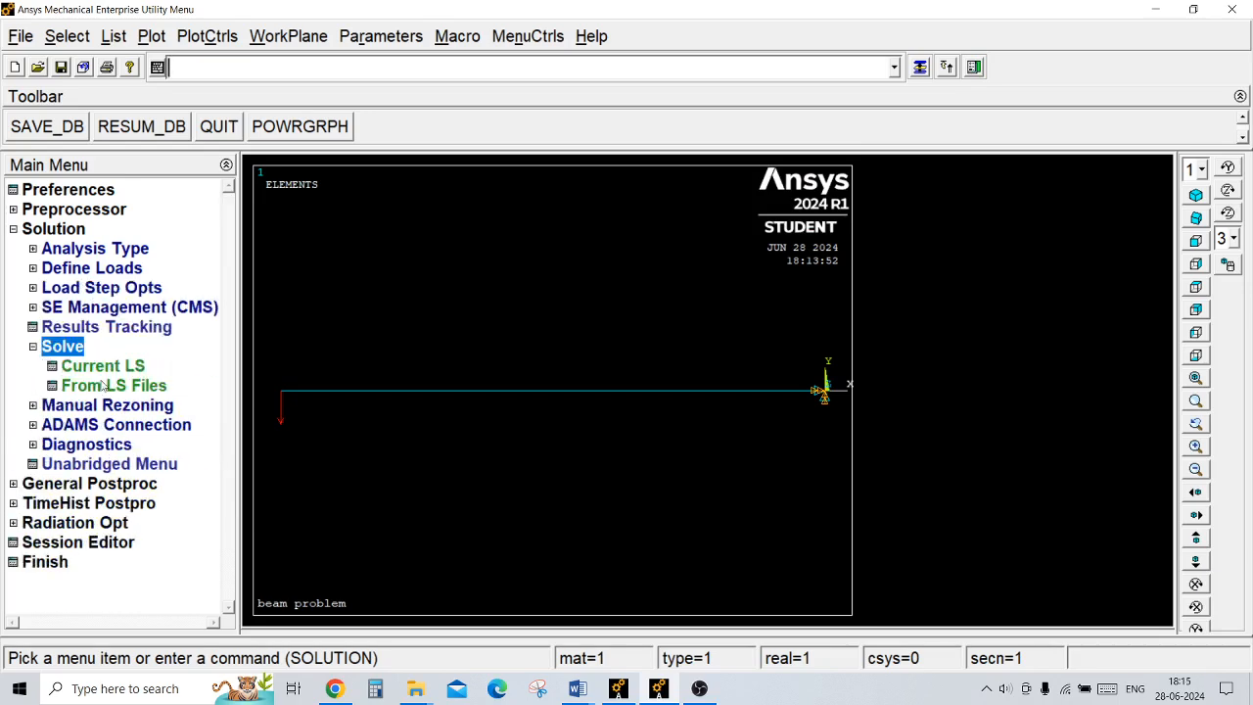
click(120, 367)
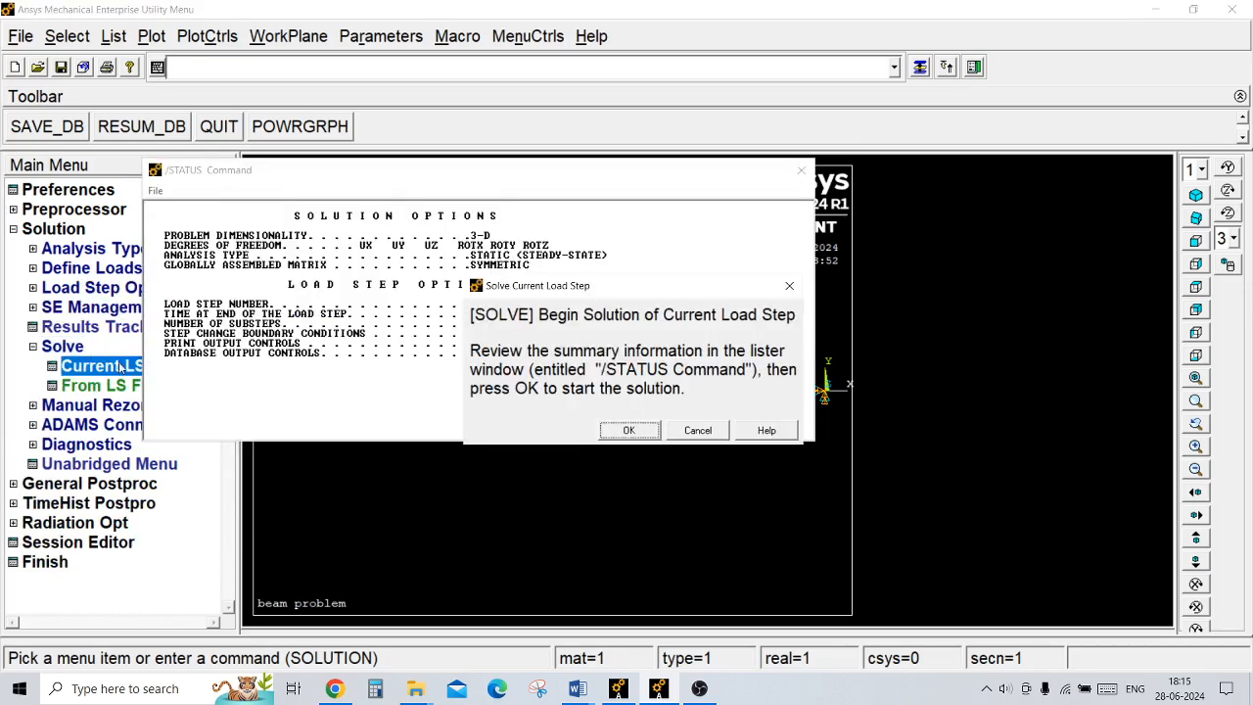
click(629, 431)
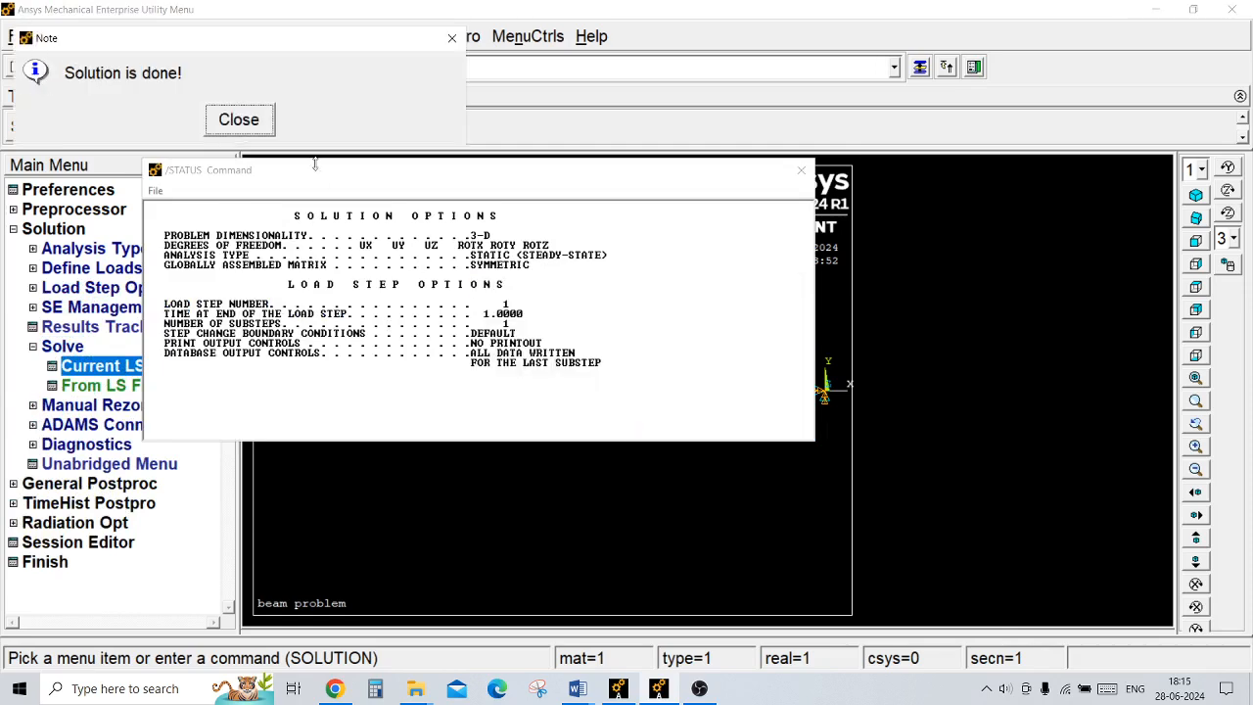
click(239, 120)
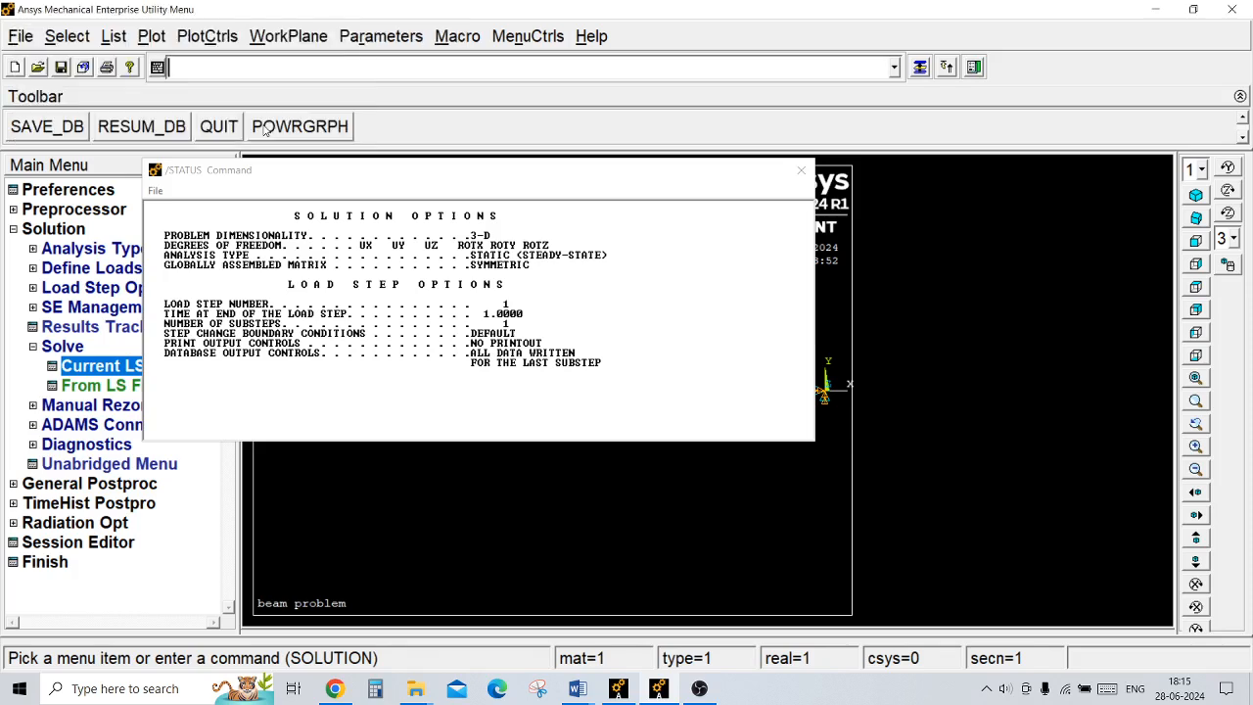
Step: Close the solution status listing and plot the beam's deformed shape together with its undeformed shape
click(157, 191)
click(177, 261)
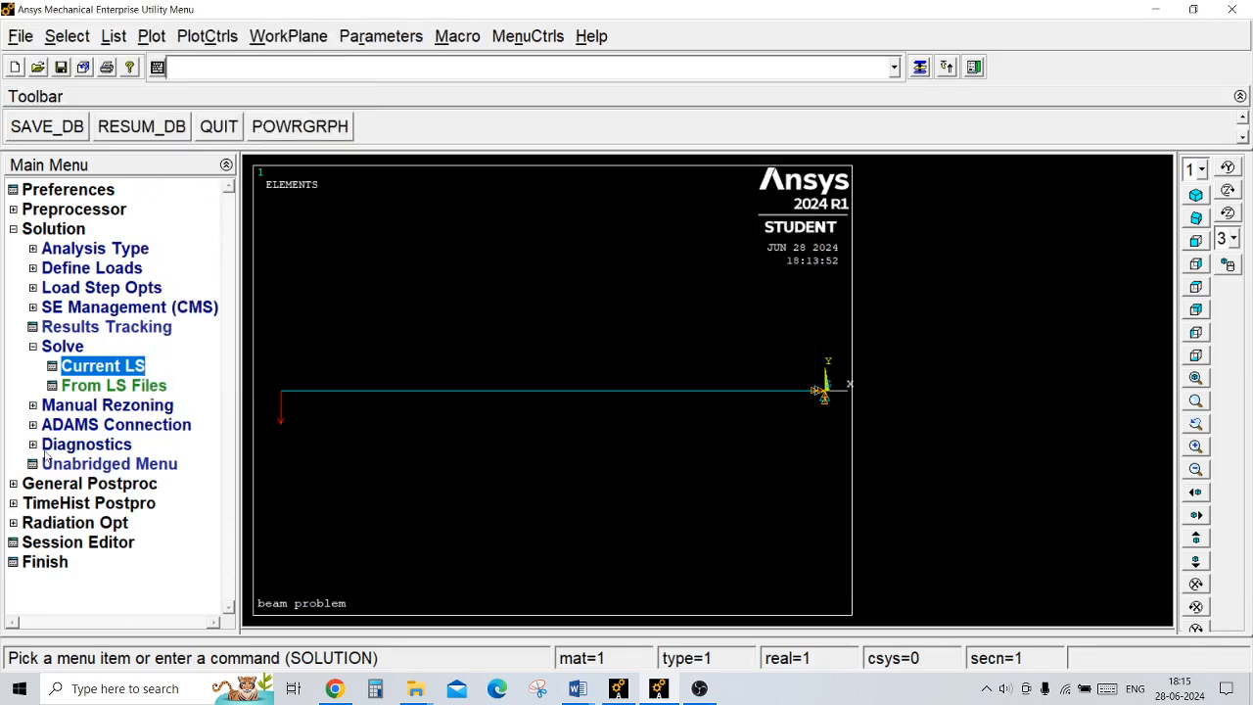
click(57, 487)
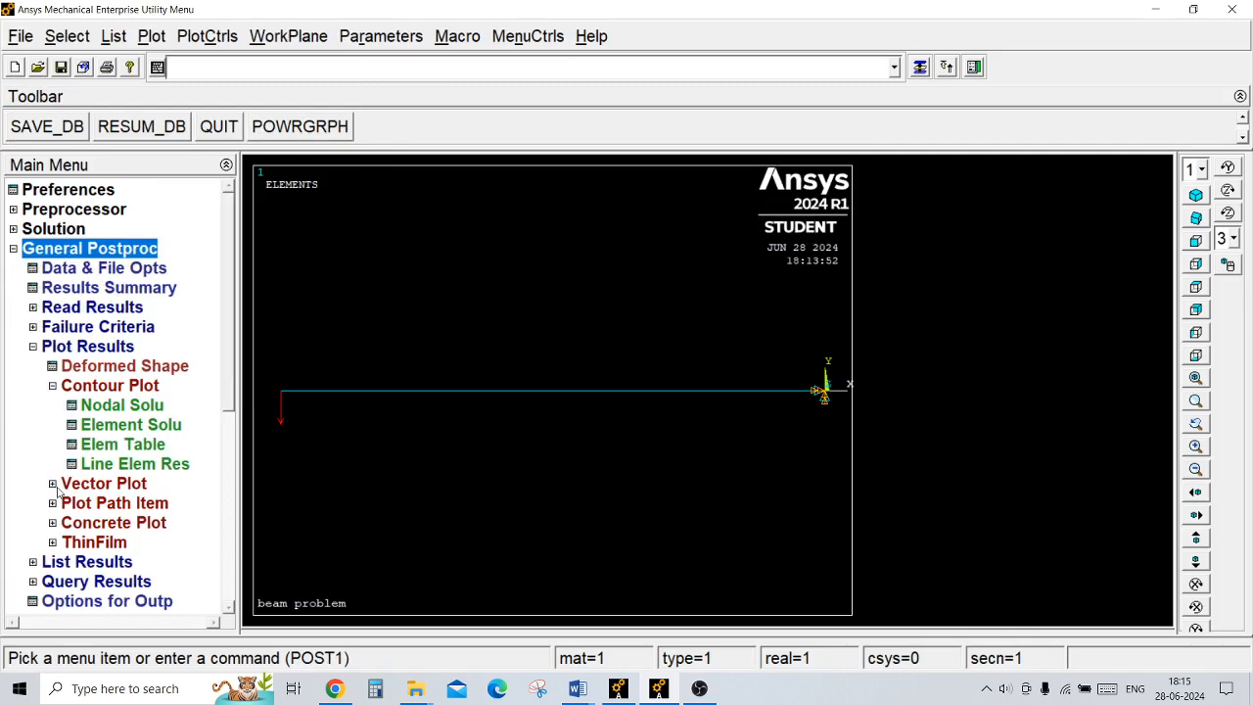
click(125, 365)
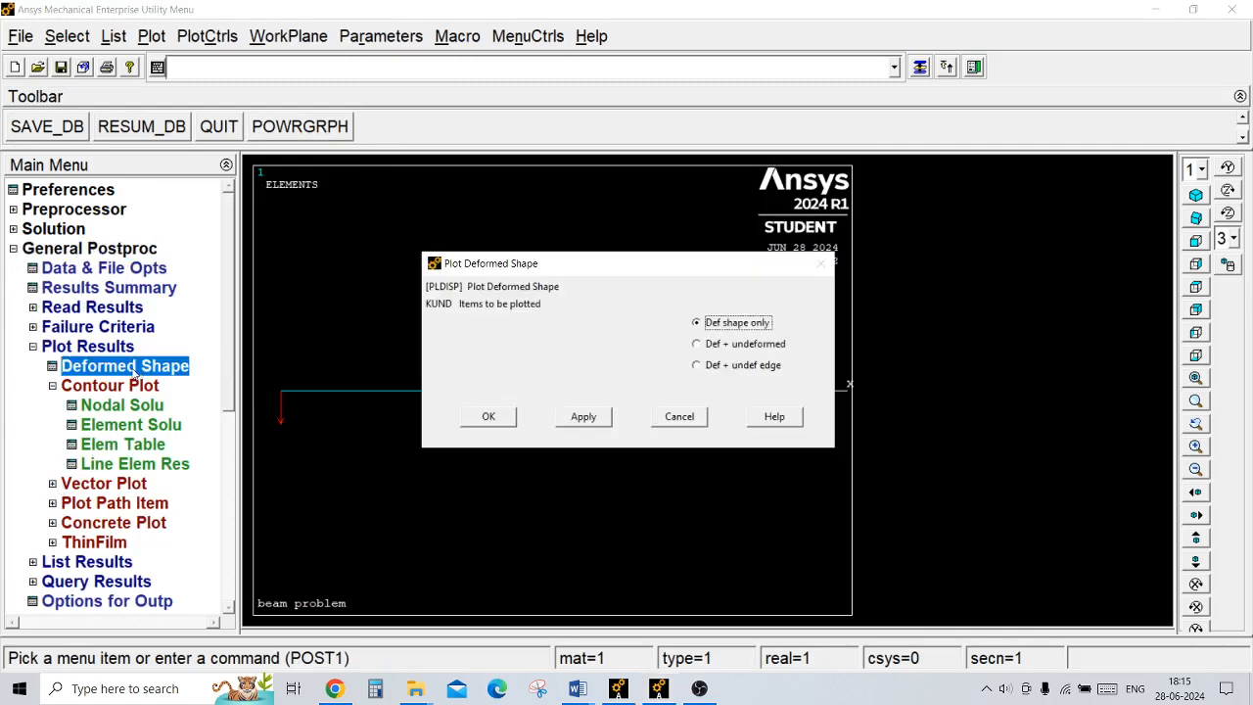
click(742, 344)
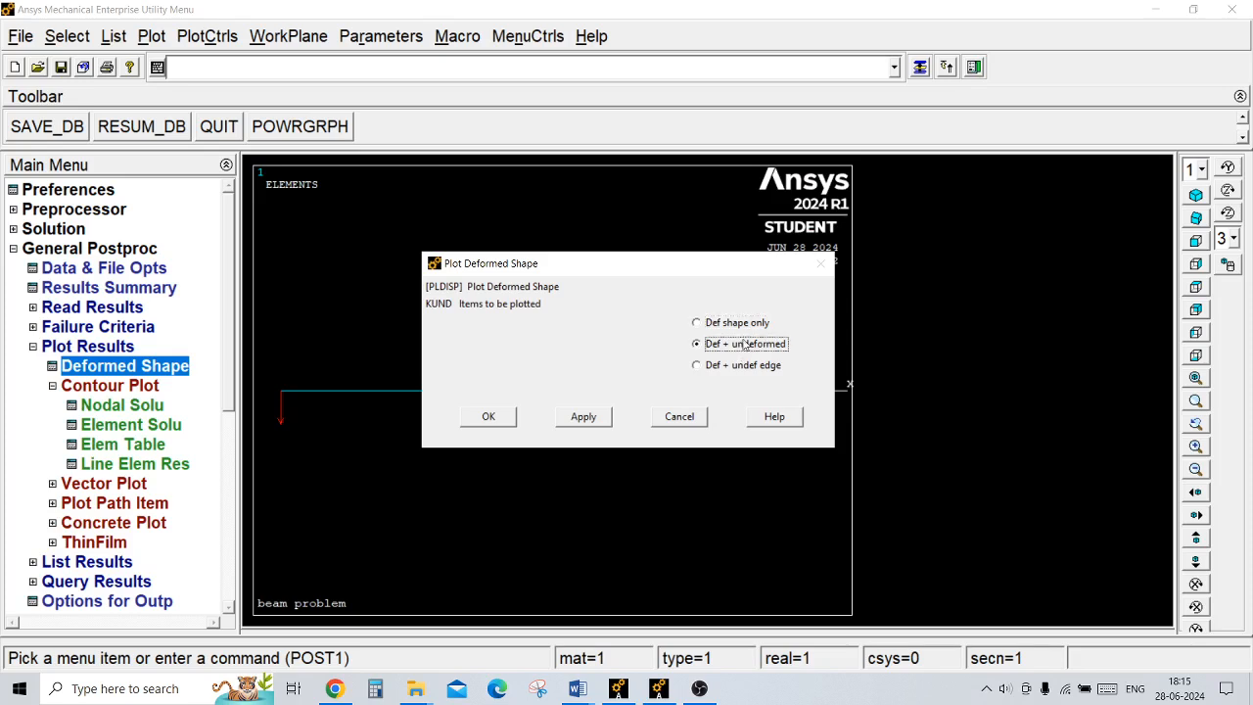
click(489, 417)
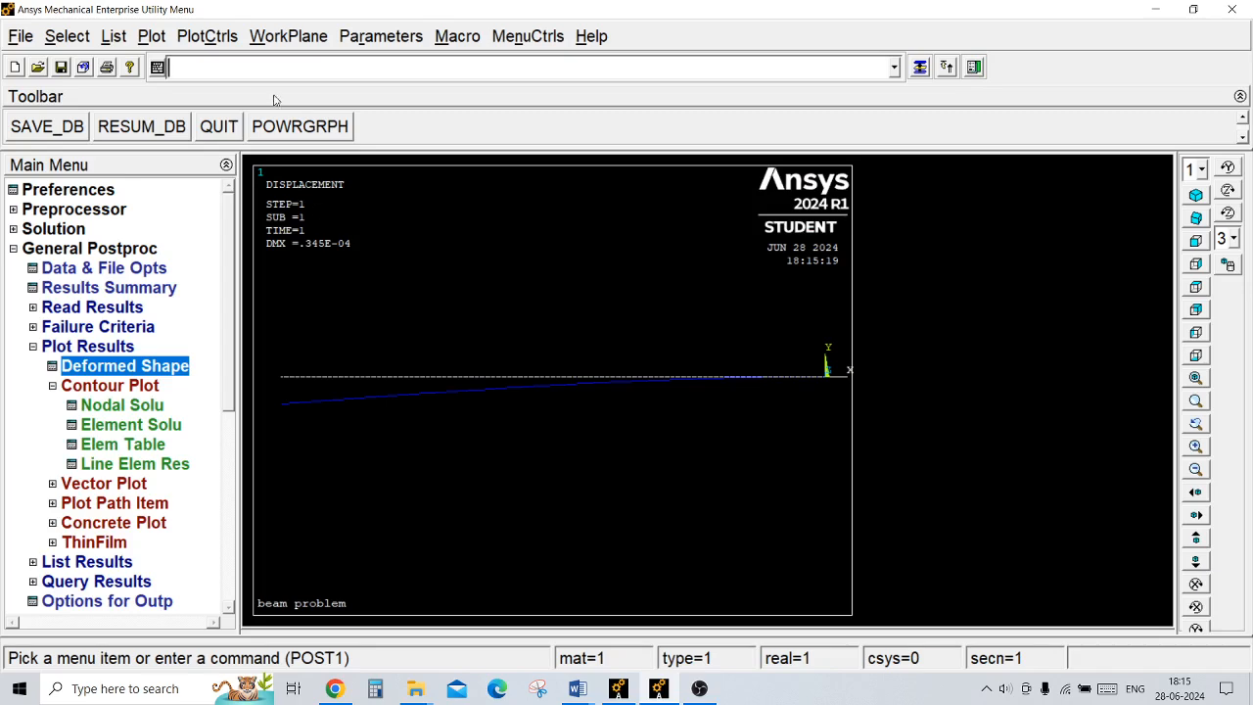
Step: Animate the deformed plus undeformed shape with 10 frames and 0.5 s delay, play it forward only, and close the animation
click(231, 37)
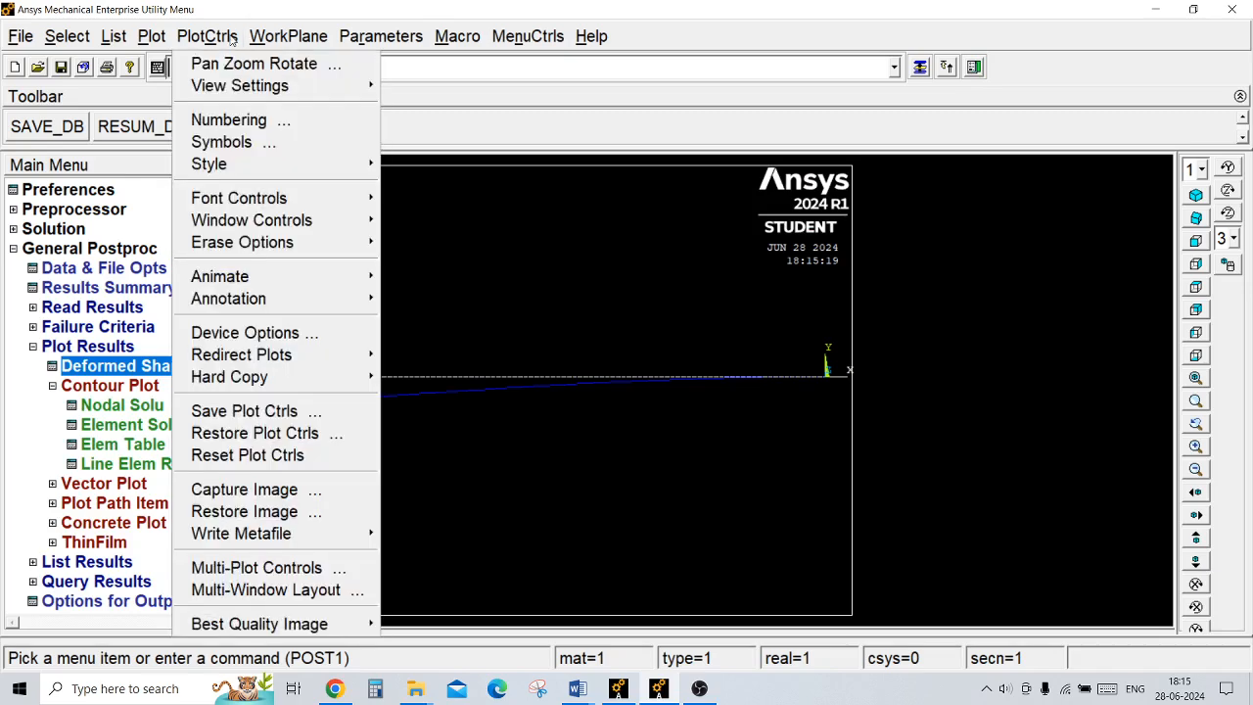
mouse_move(191, 279)
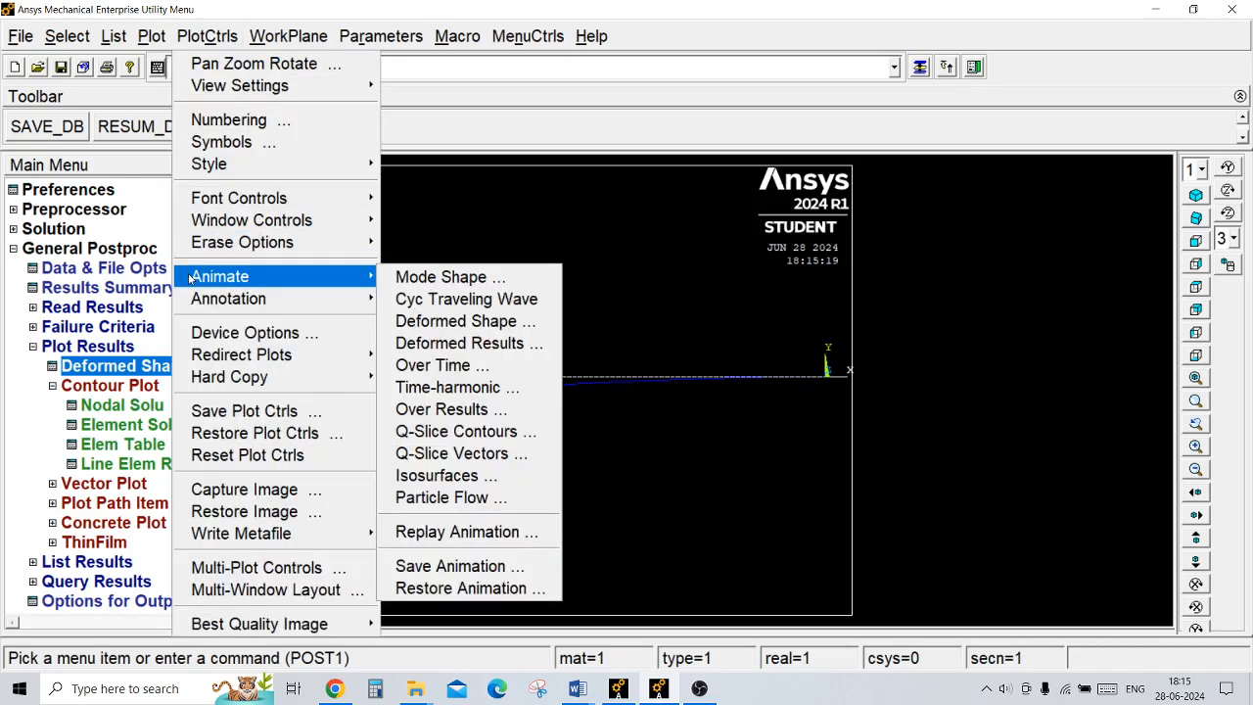
click(417, 322)
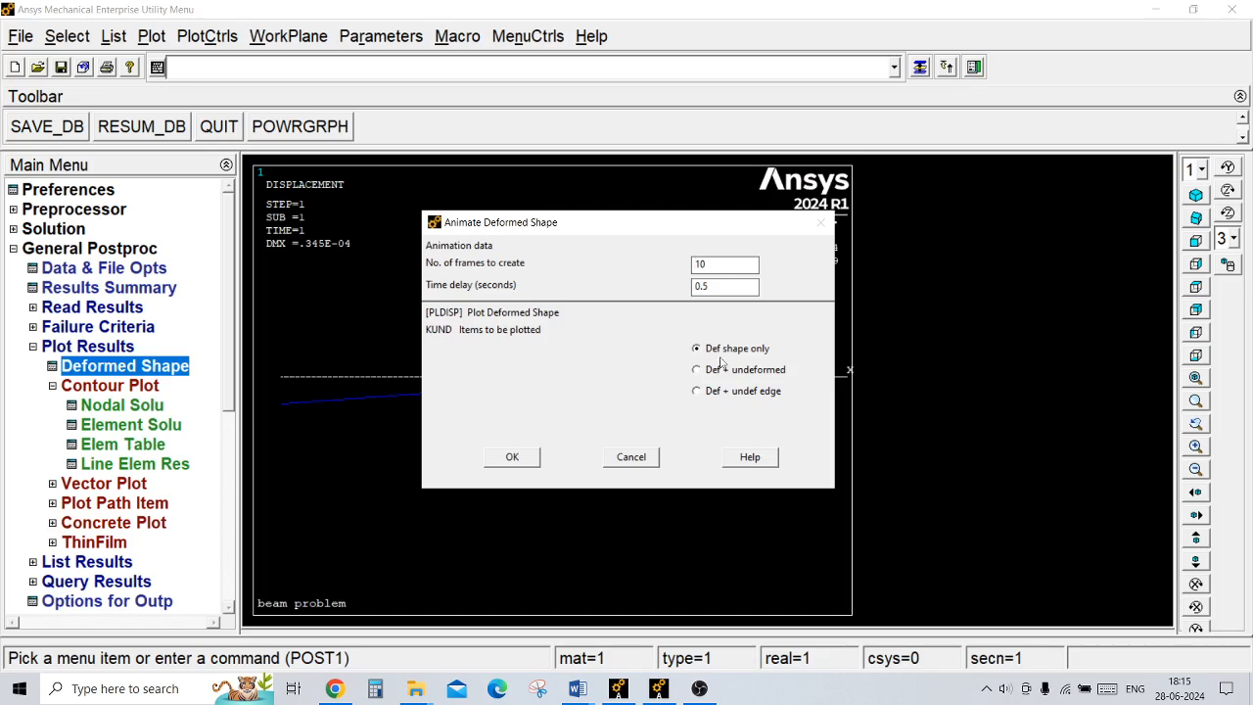
click(733, 371)
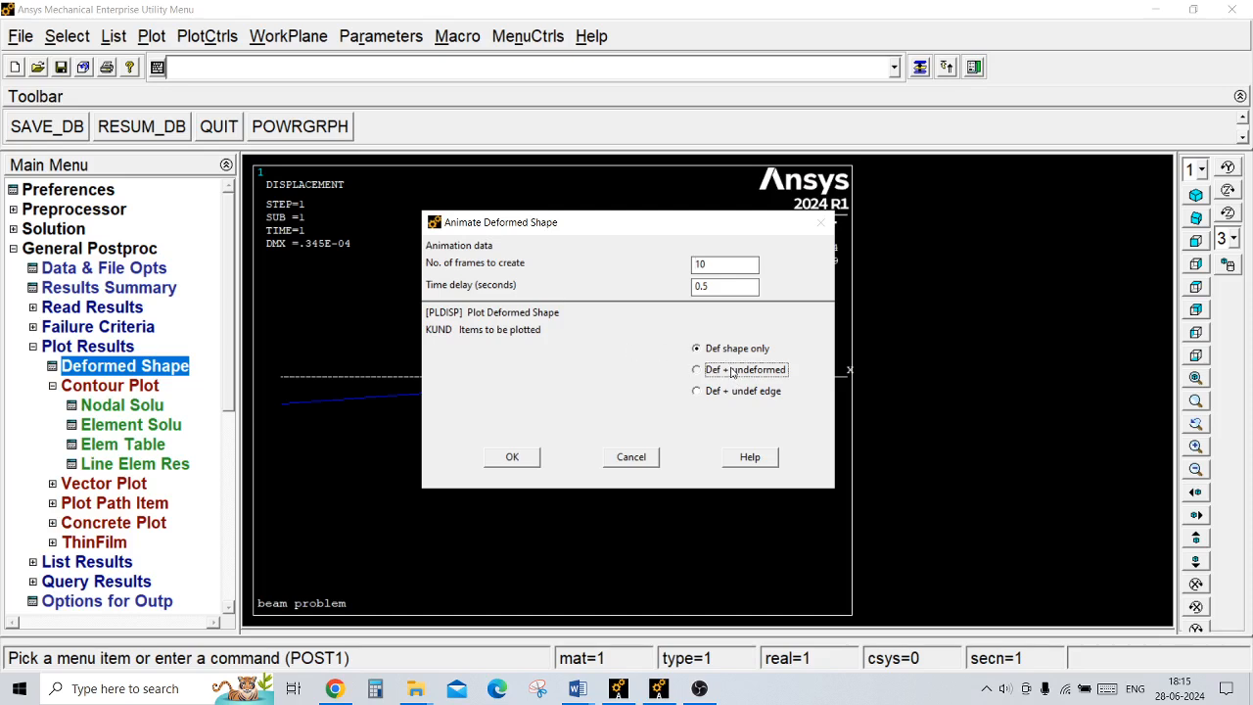
click(504, 460)
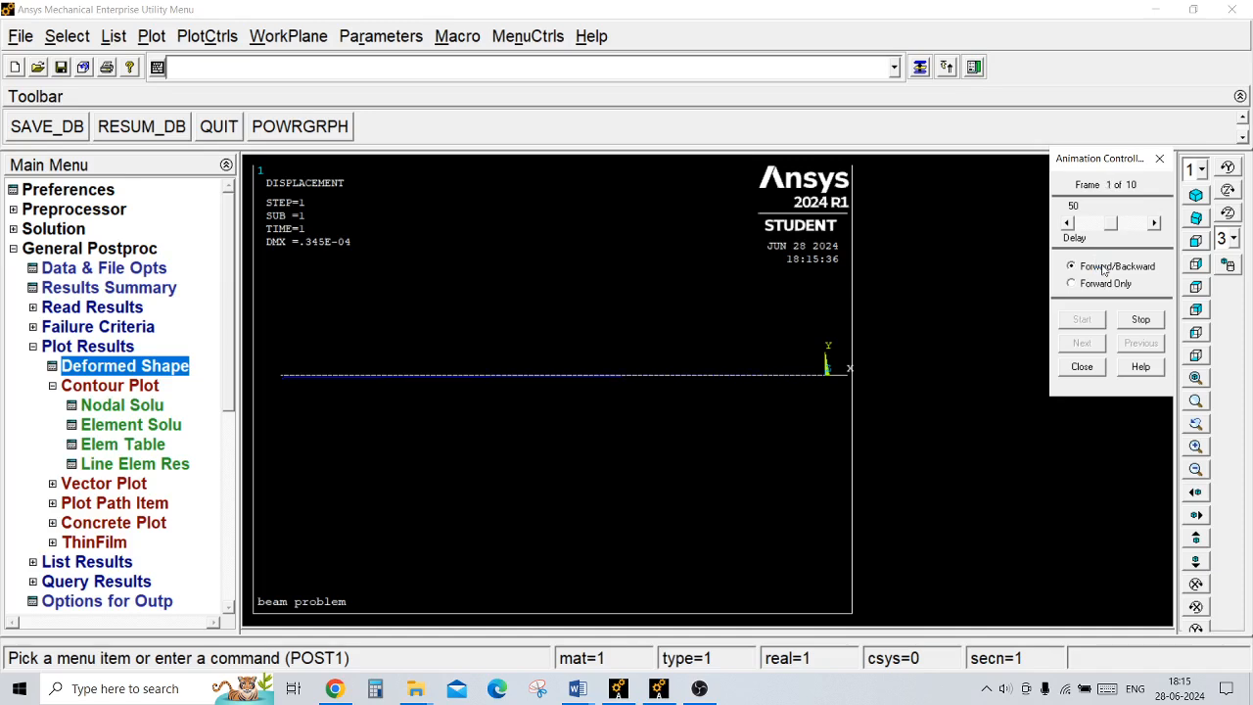
click(1073, 284)
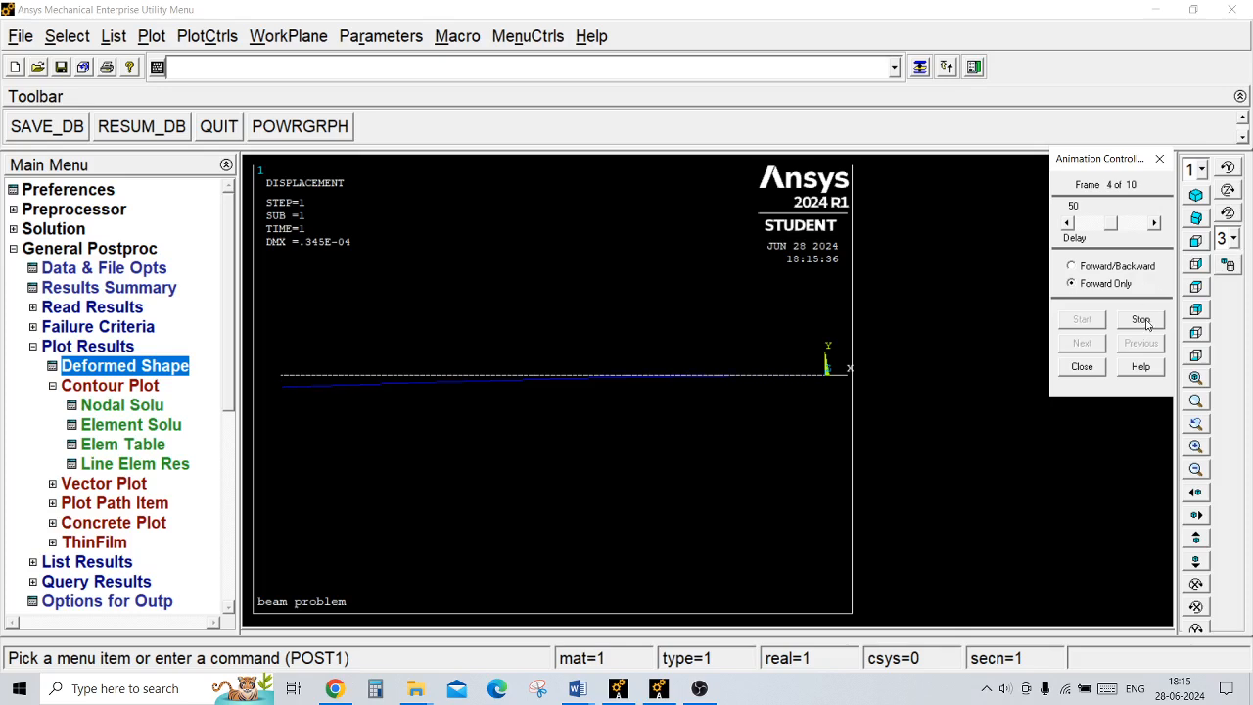
click(1143, 321)
click(1096, 368)
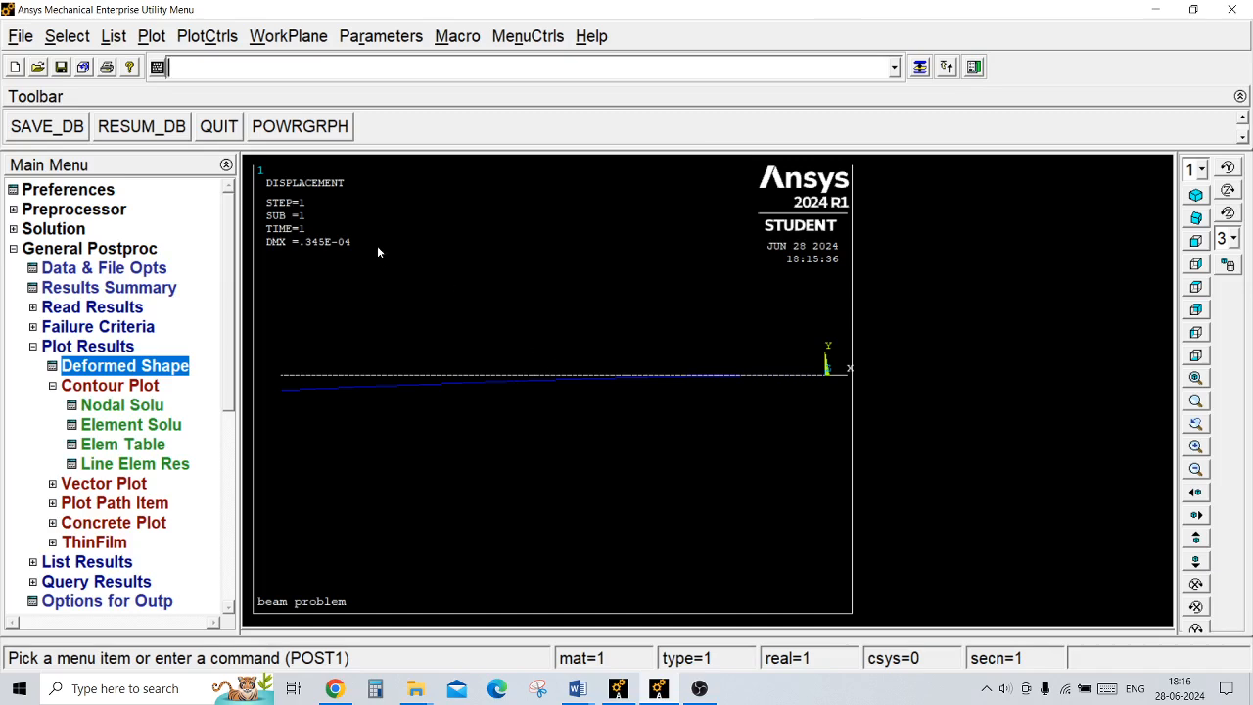
Step: Run the command set,all for the results data
click(56, 349)
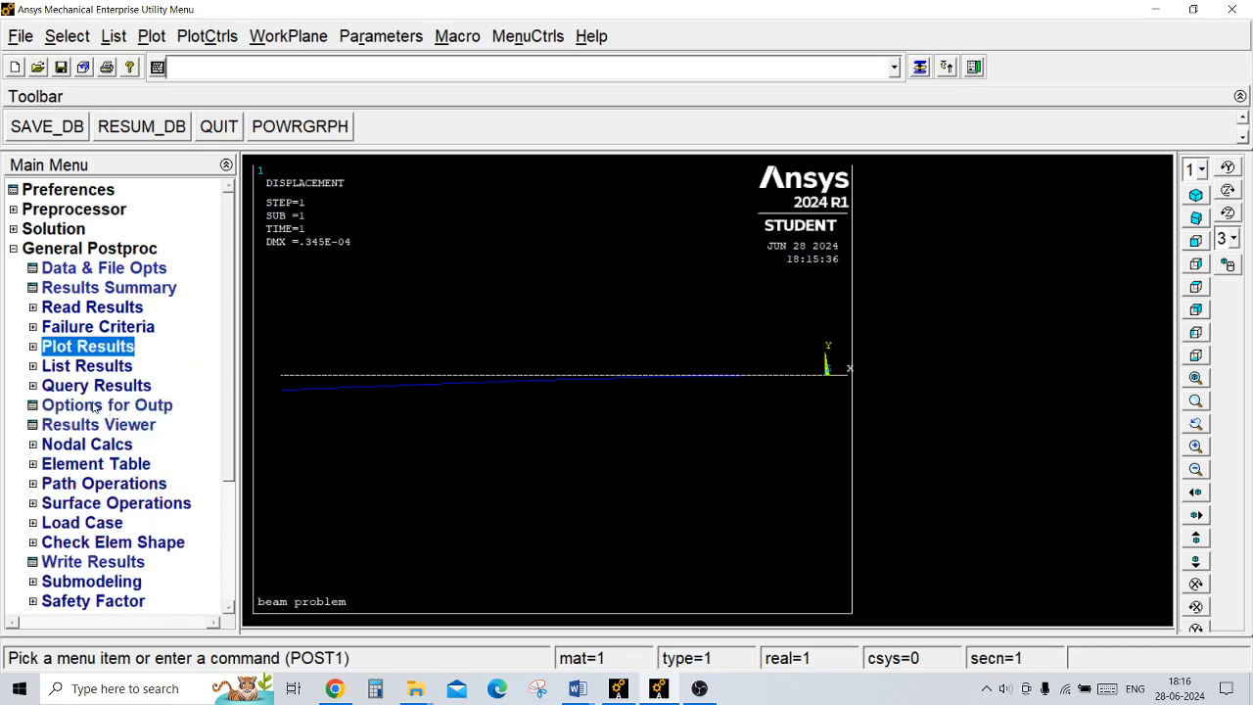
click(97, 310)
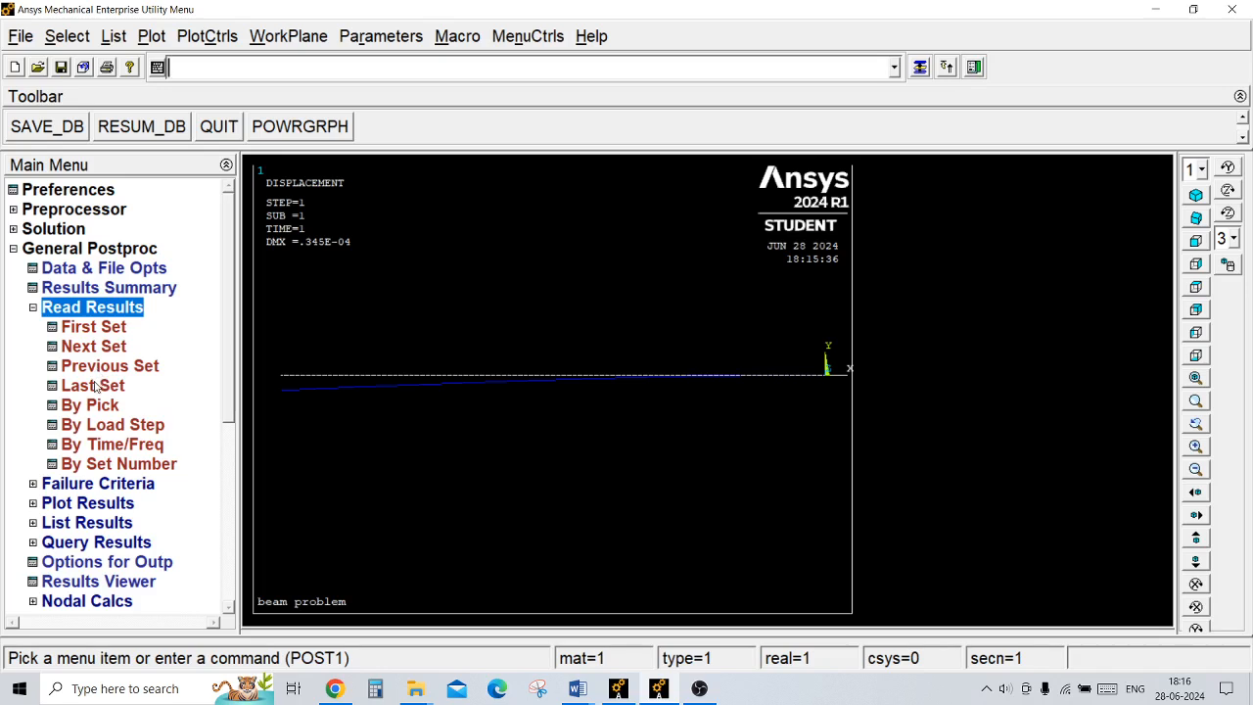
click(32, 310)
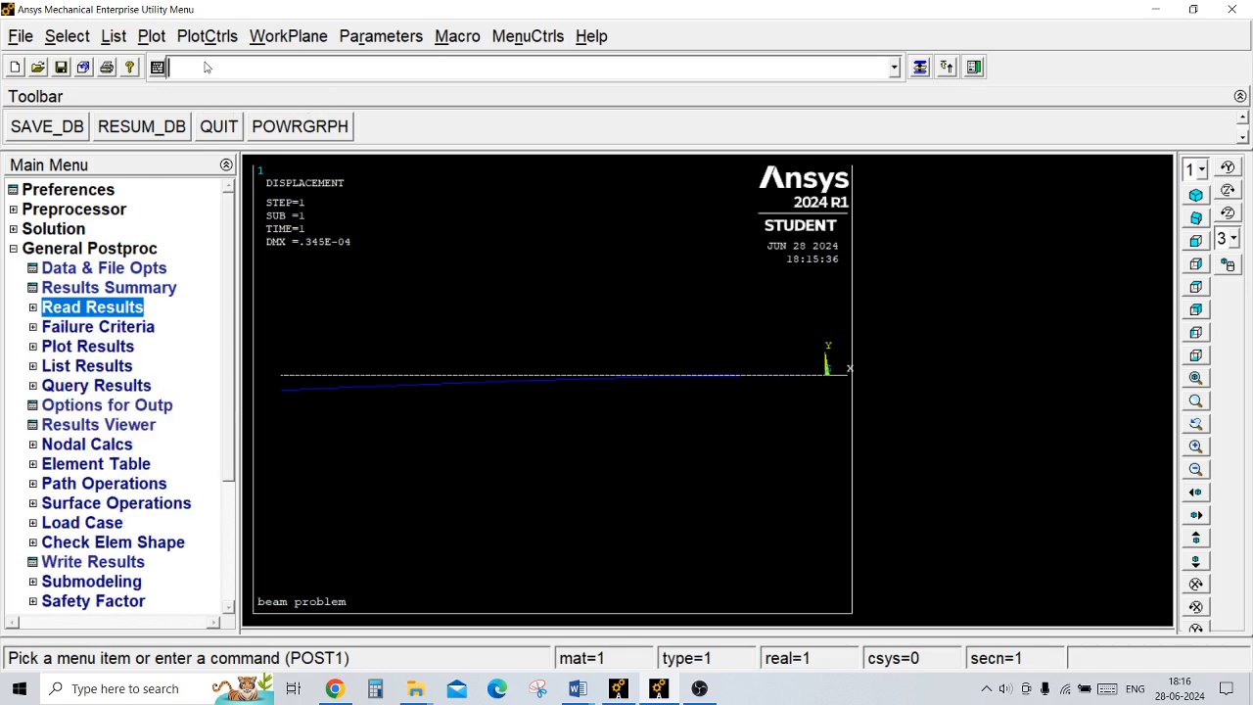
text(set,)
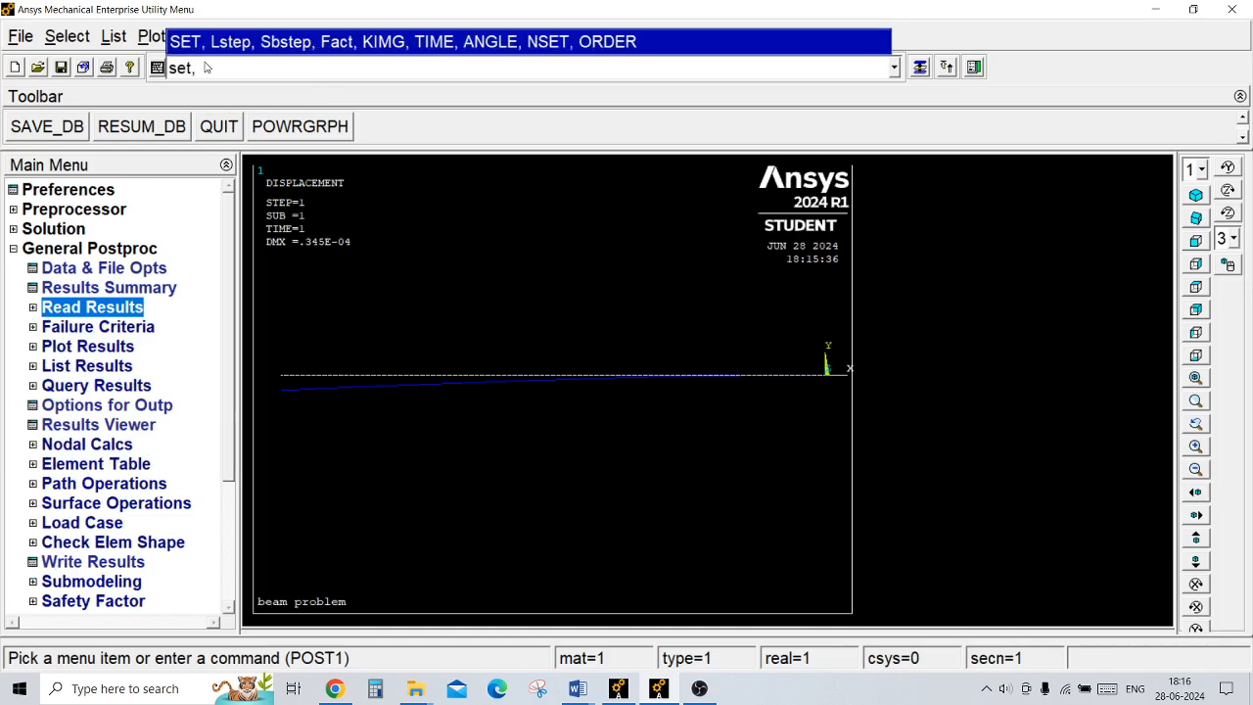
text(all)
key(Return)
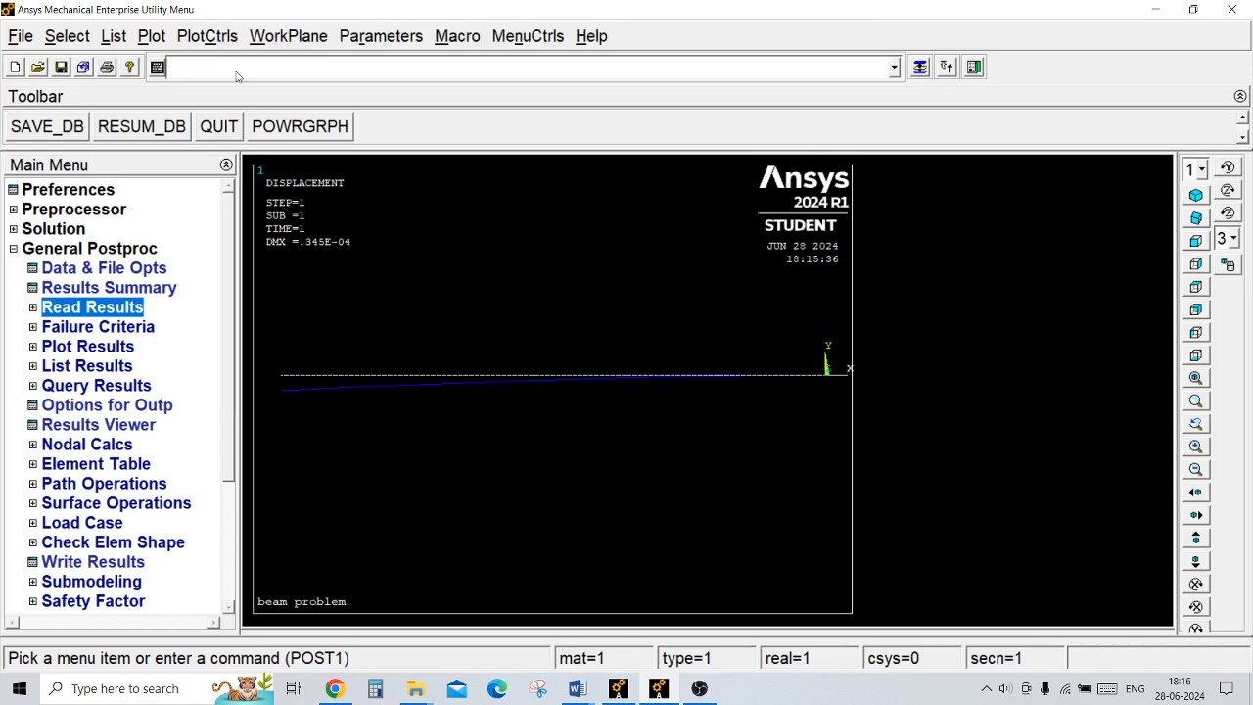
Step: Define an element table item by sequence number as SMISC,3
click(93, 464)
click(103, 485)
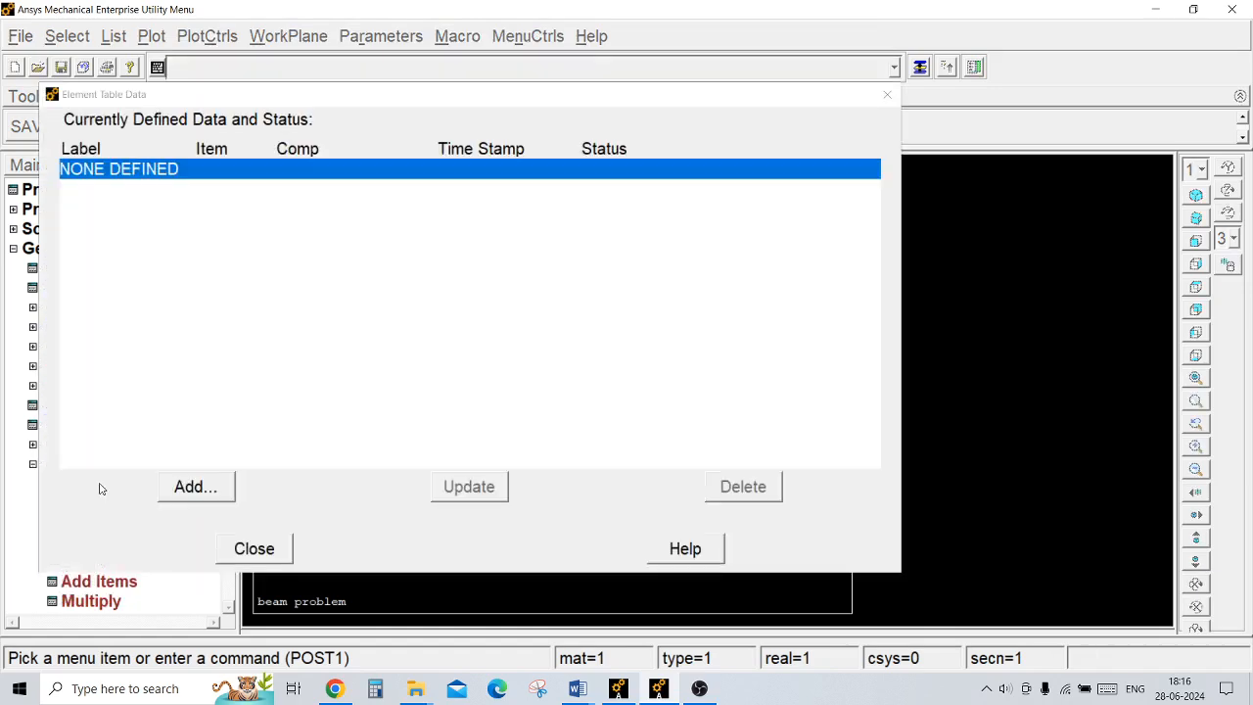
click(196, 490)
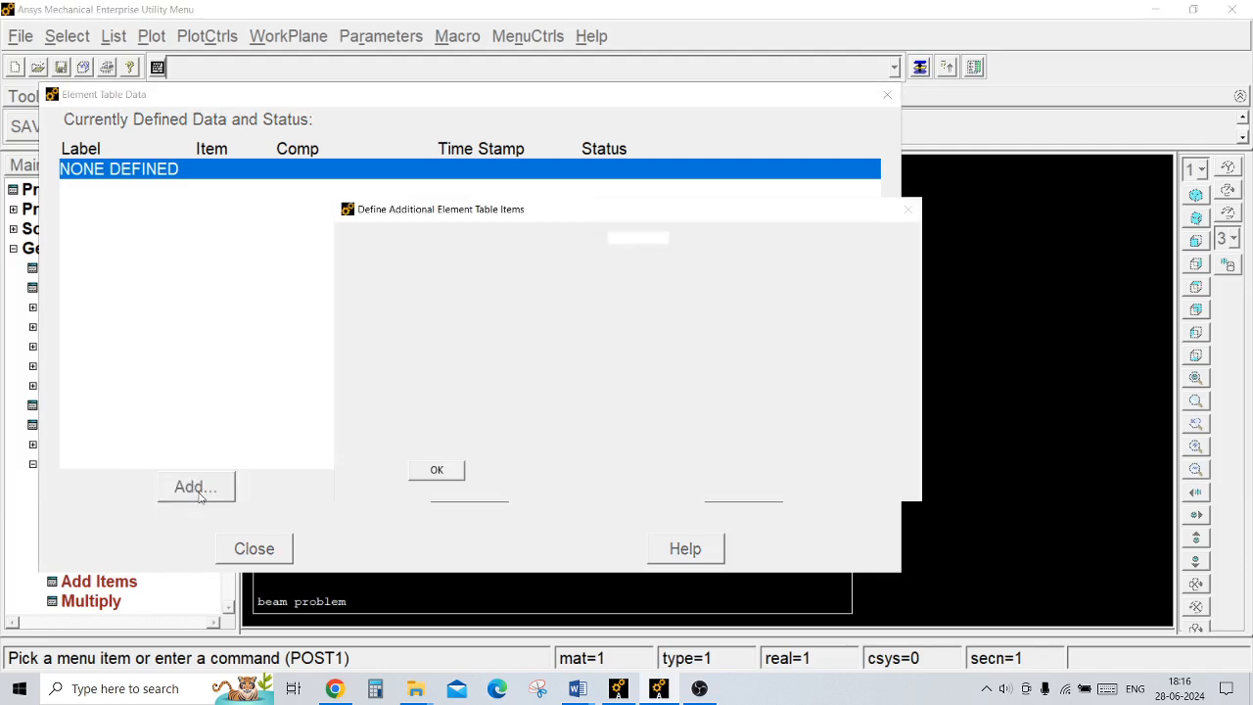
click(718, 320)
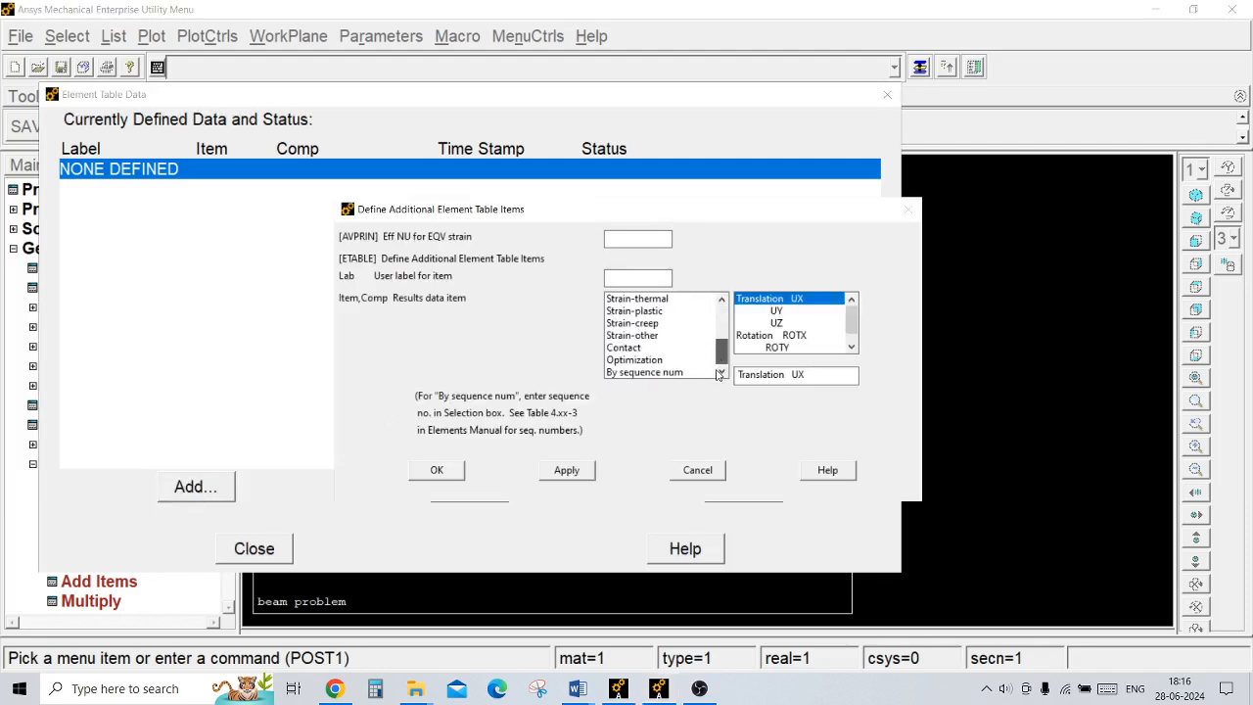
click(671, 372)
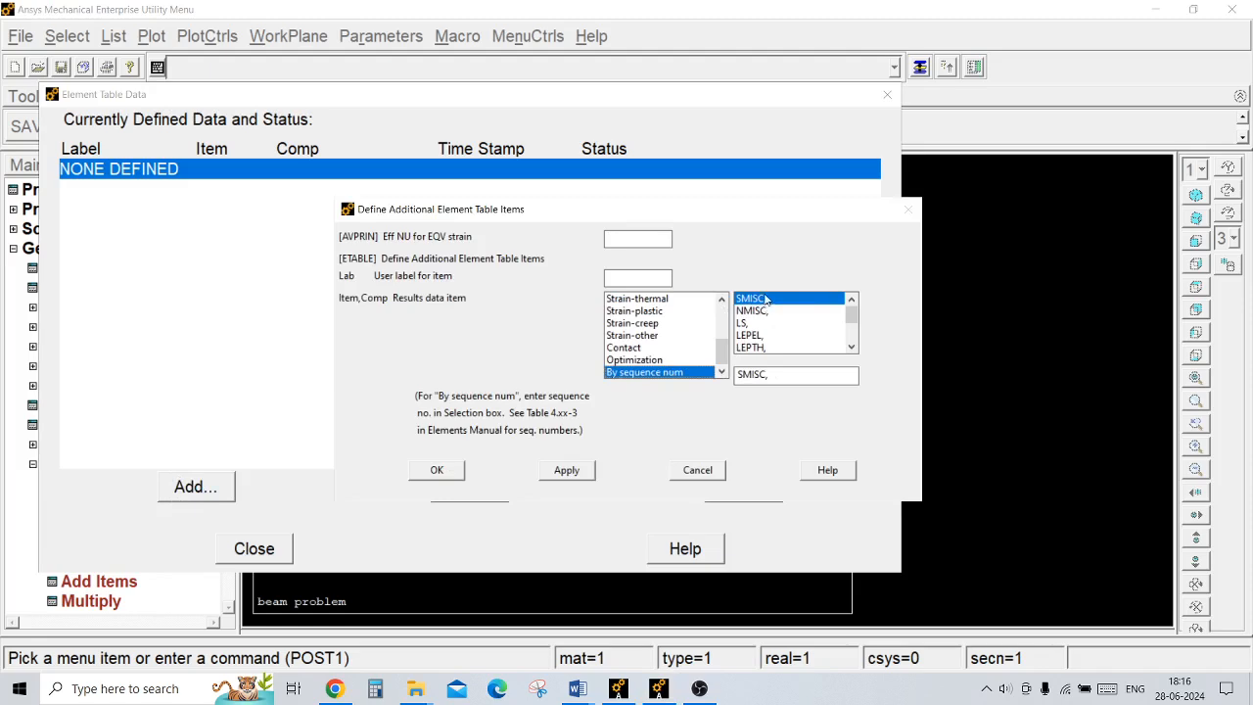
text(3)
click(568, 470)
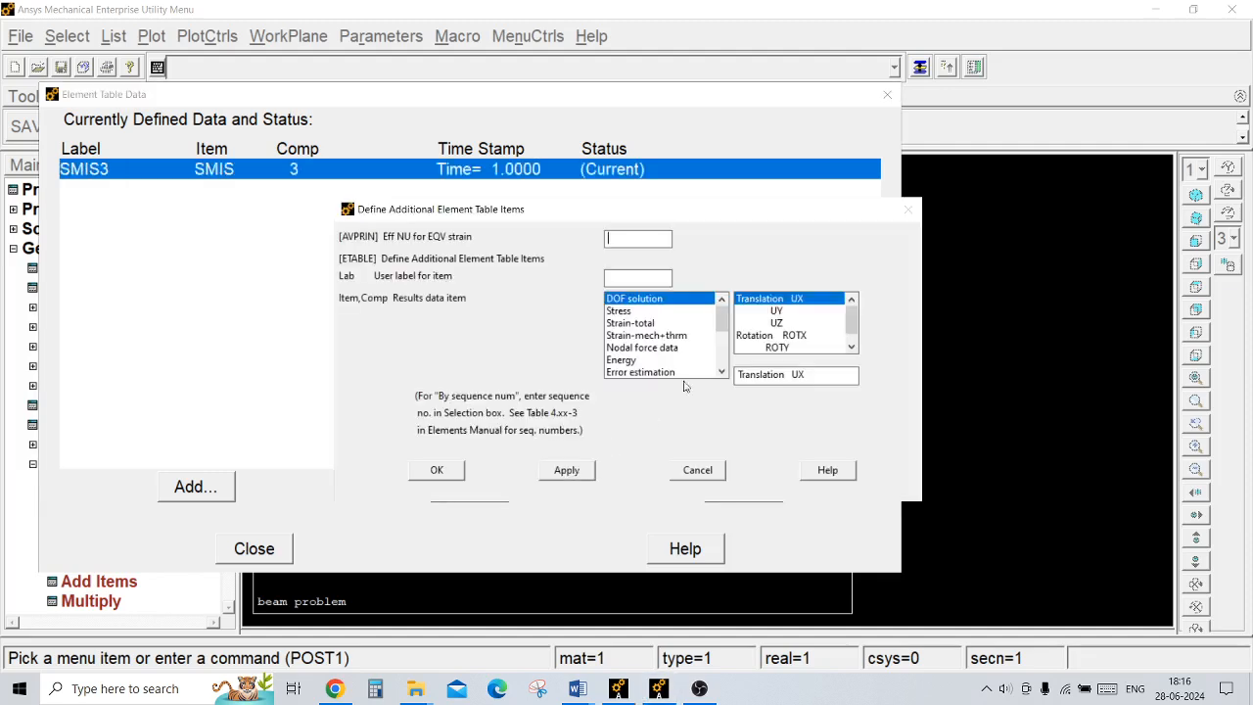
Step: Add a second element table item by sequence number as SMISC,16
scroll(724, 330, down, 3)
click(647, 372)
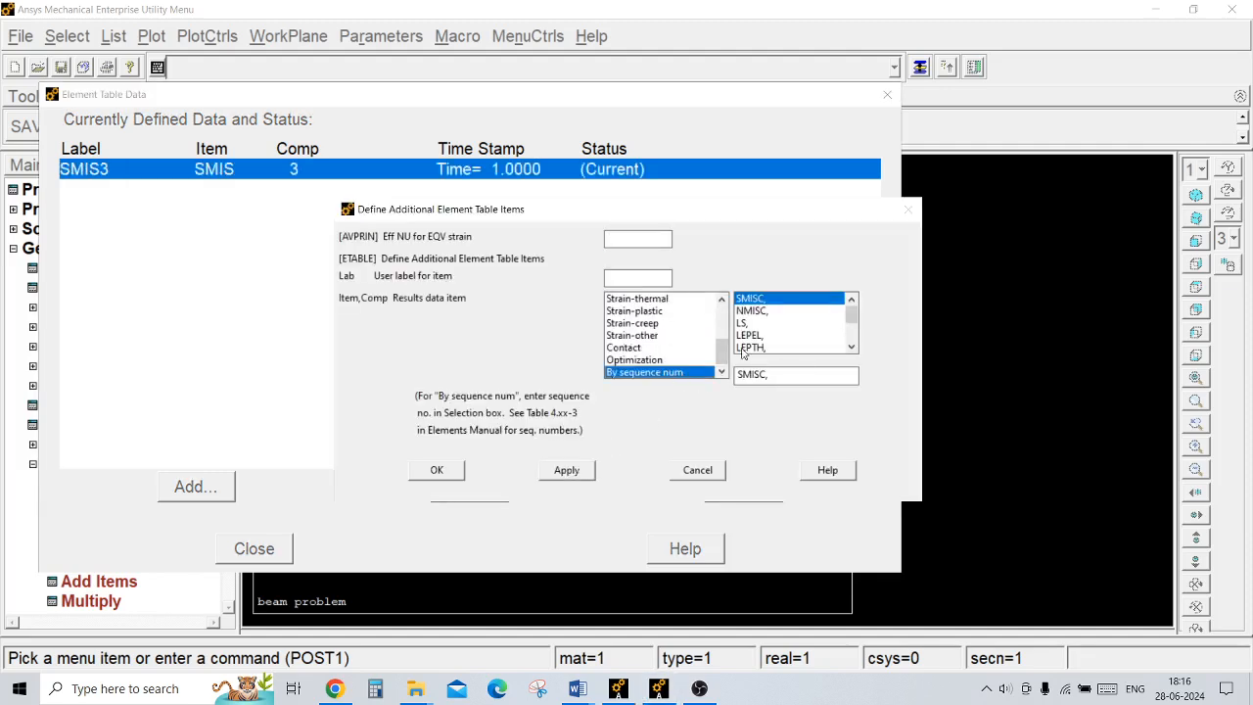
click(779, 375)
text(16)
click(565, 471)
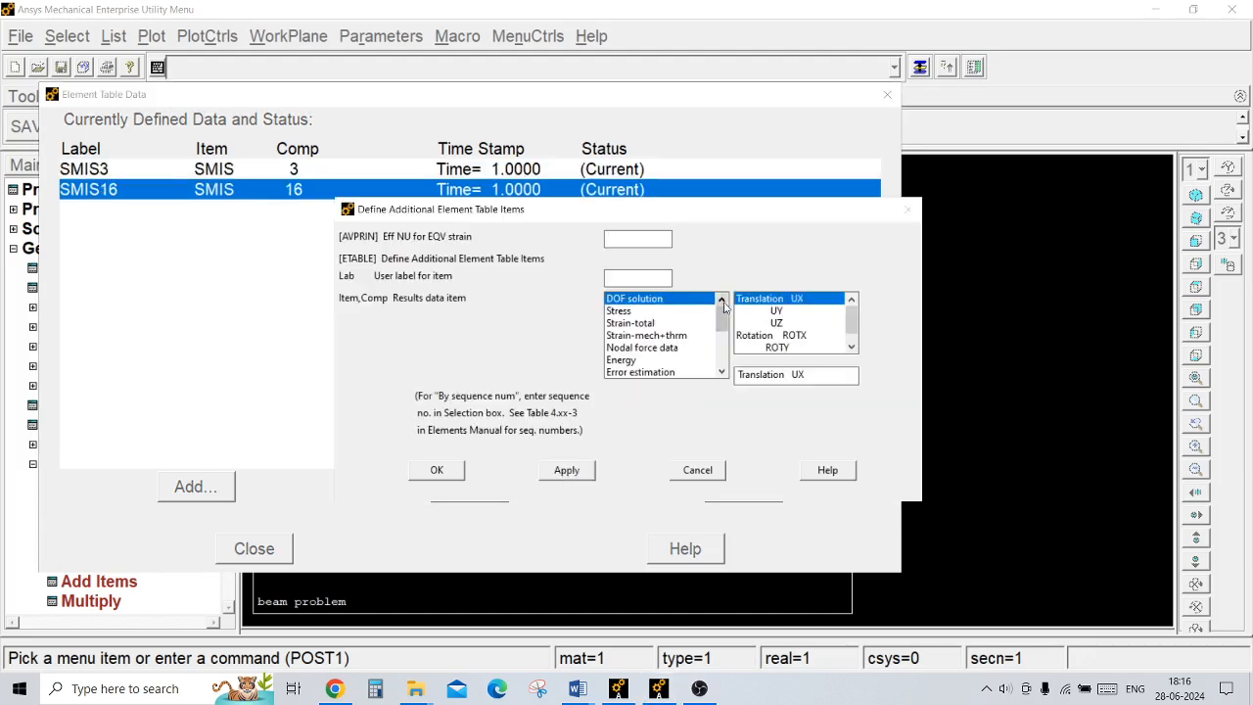
Step: Add a third element table item by sequence number as SMISC,6
scroll(715, 377, down, 3)
click(678, 373)
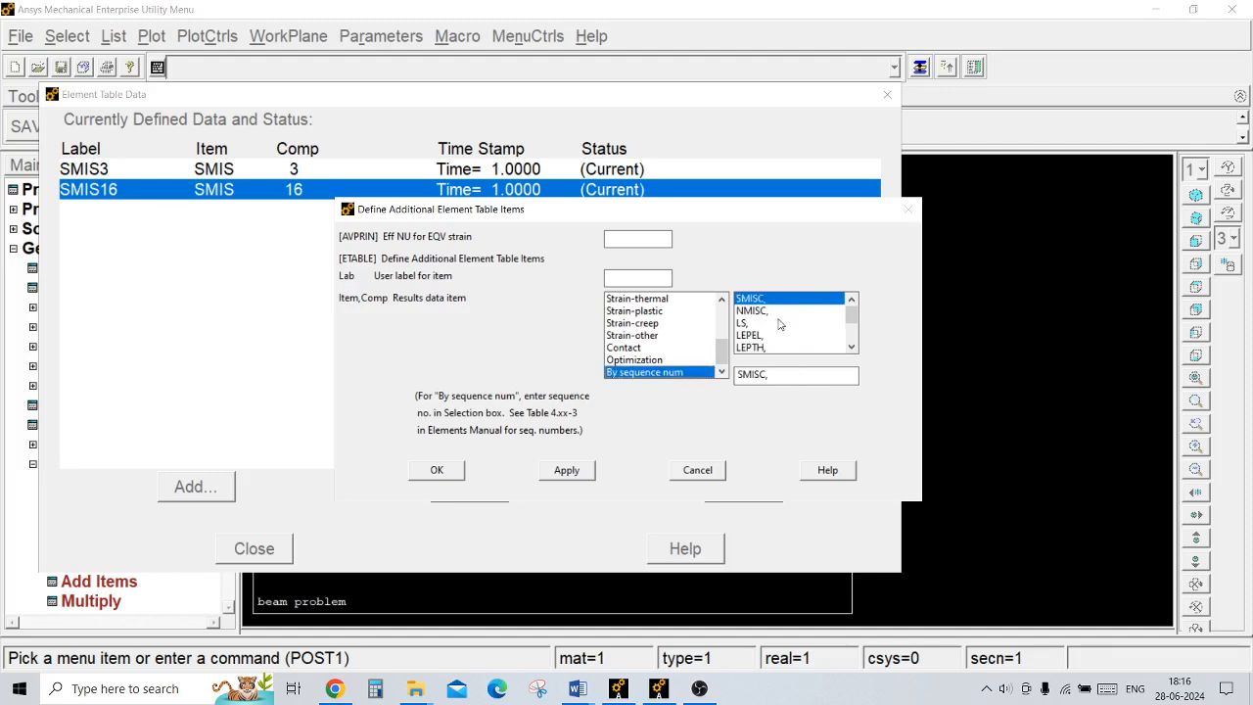
click(772, 375)
text(6)
click(579, 474)
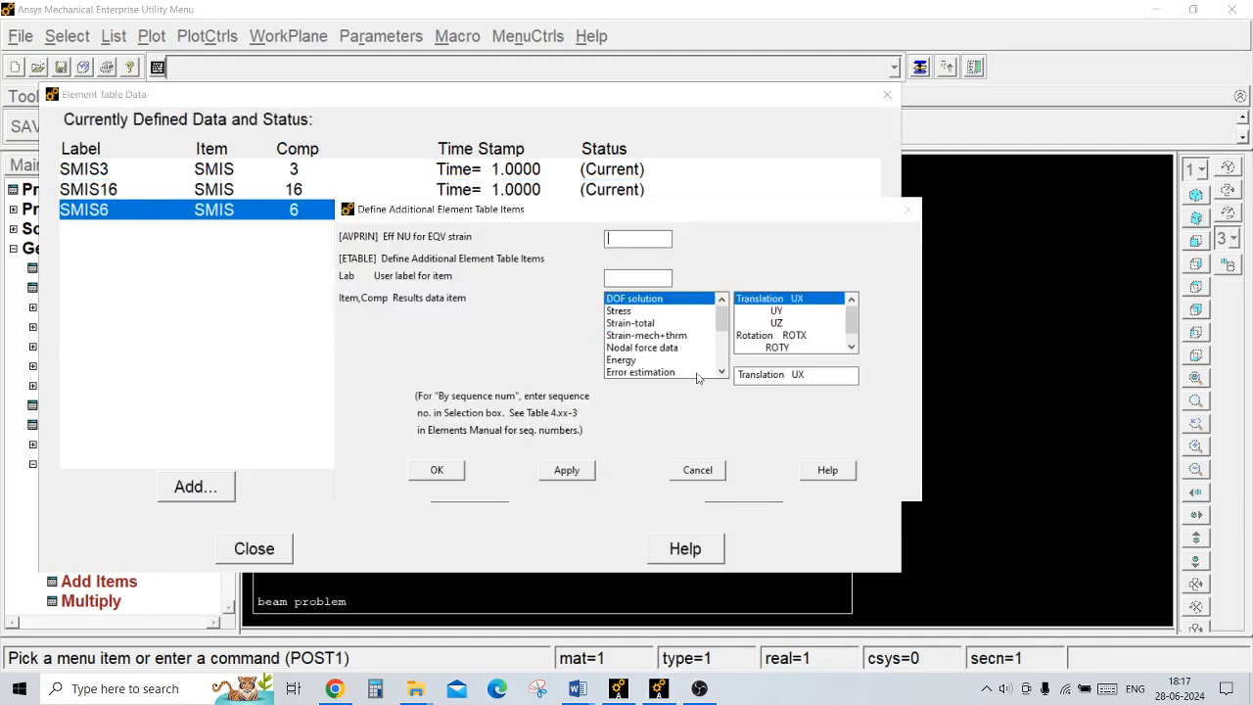
Step: Add the last element table item by sequence number as SMISC,19 and finish defining items
scroll(724, 335, down, 1)
scroll(723, 335, down, 3)
click(676, 372)
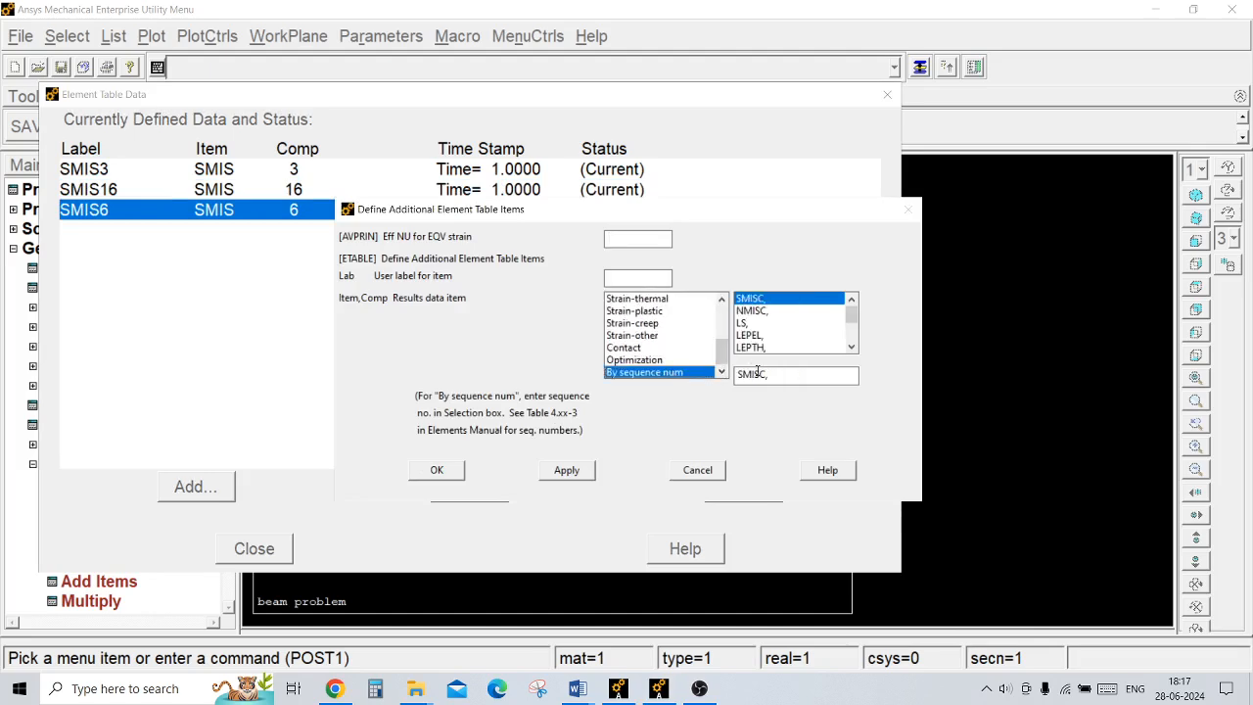
click(776, 374)
text(19)
click(445, 472)
Step: Review the element table entries for components 3, 16, 6 and 19, and close the element table data
click(302, 172)
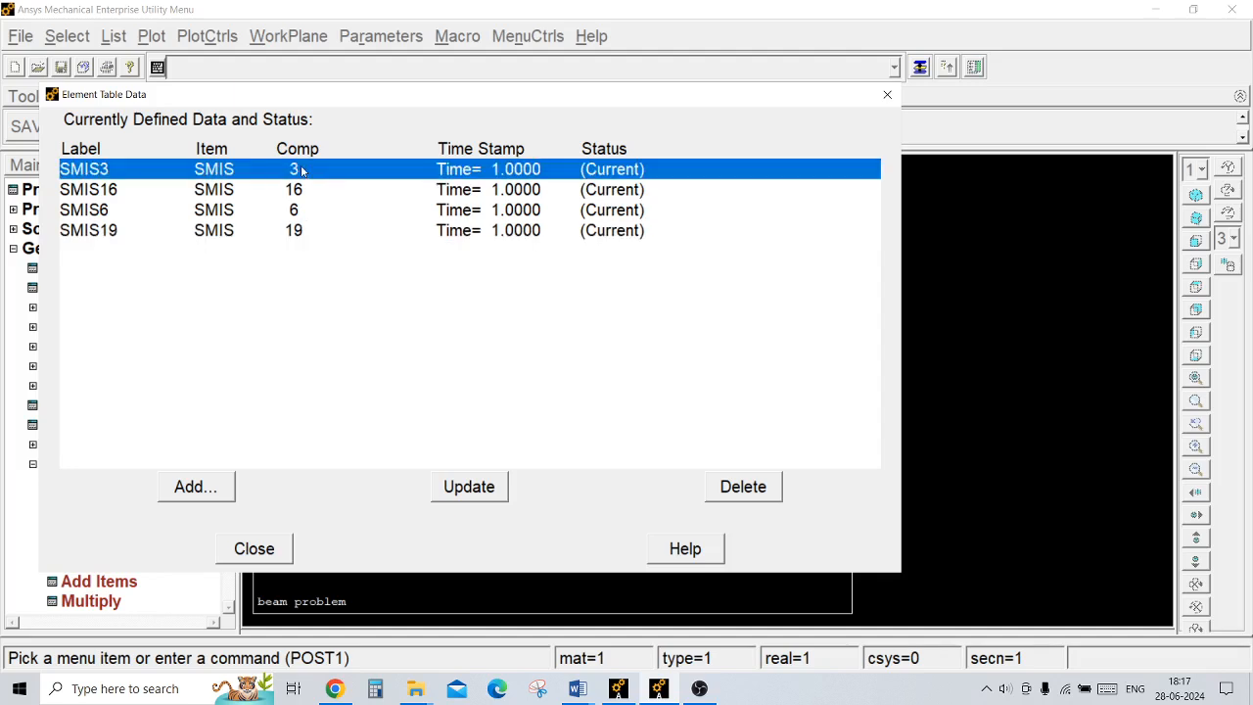
click(312, 191)
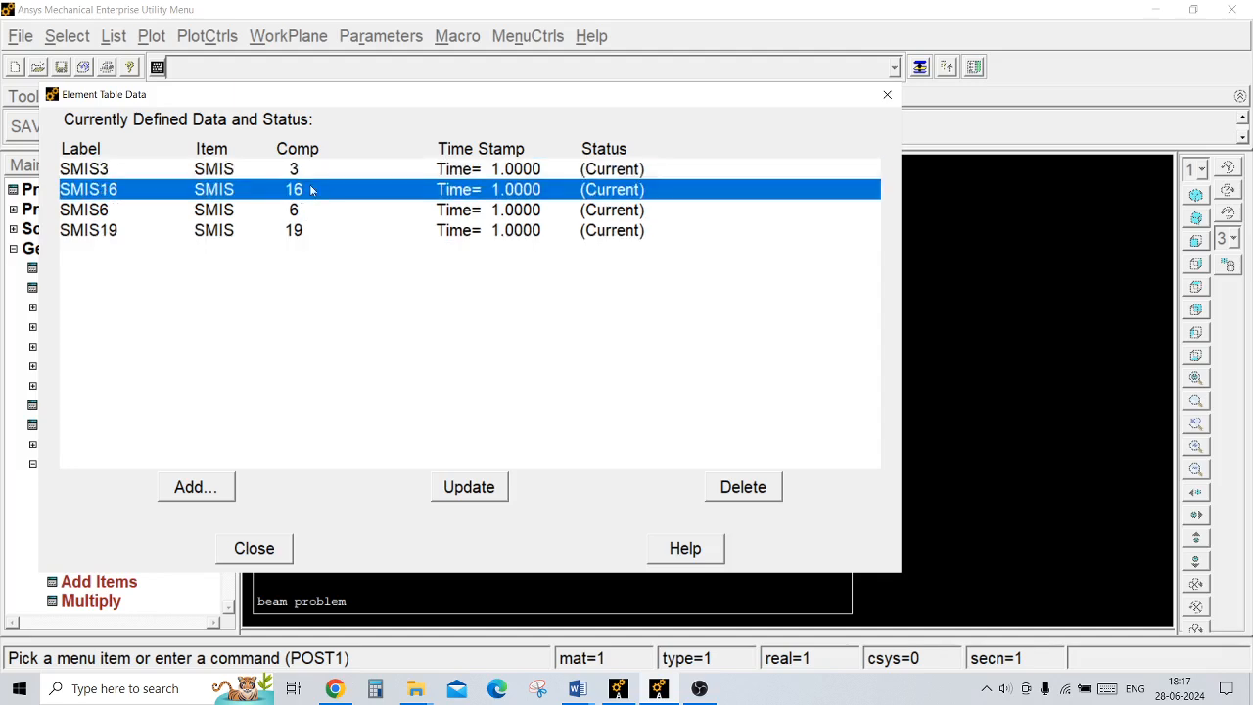
click(295, 215)
click(295, 239)
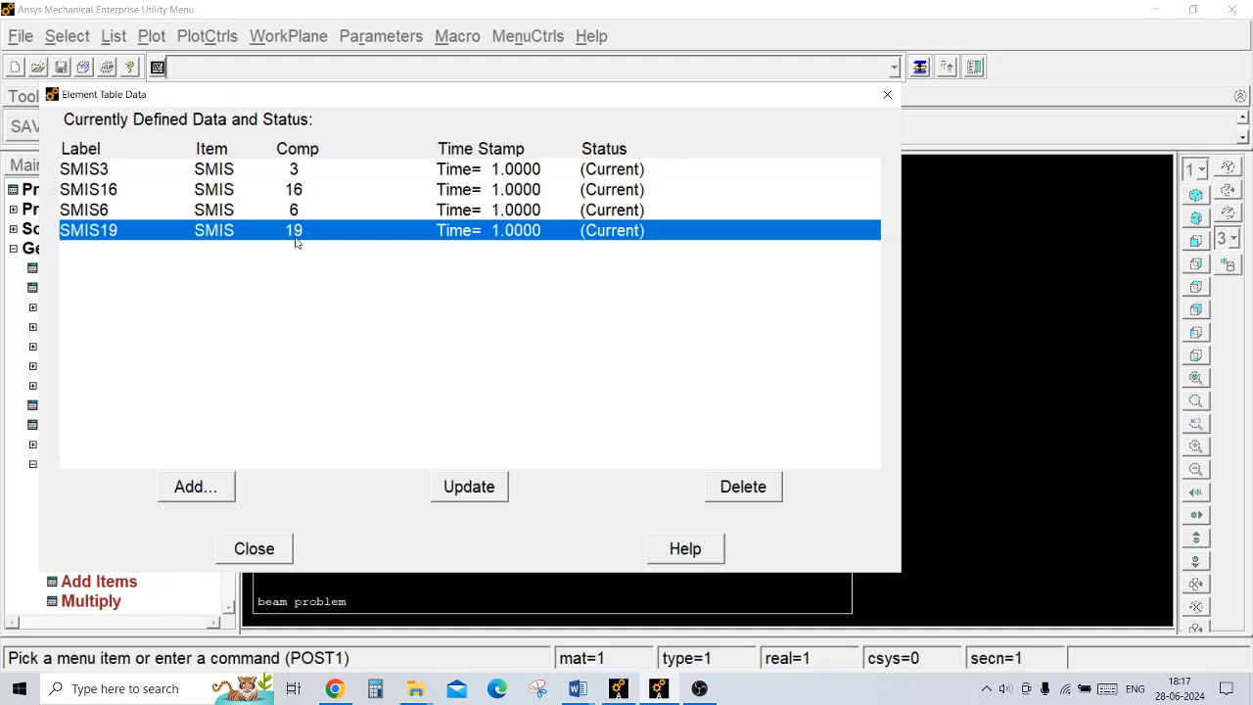
click(269, 549)
click(46, 466)
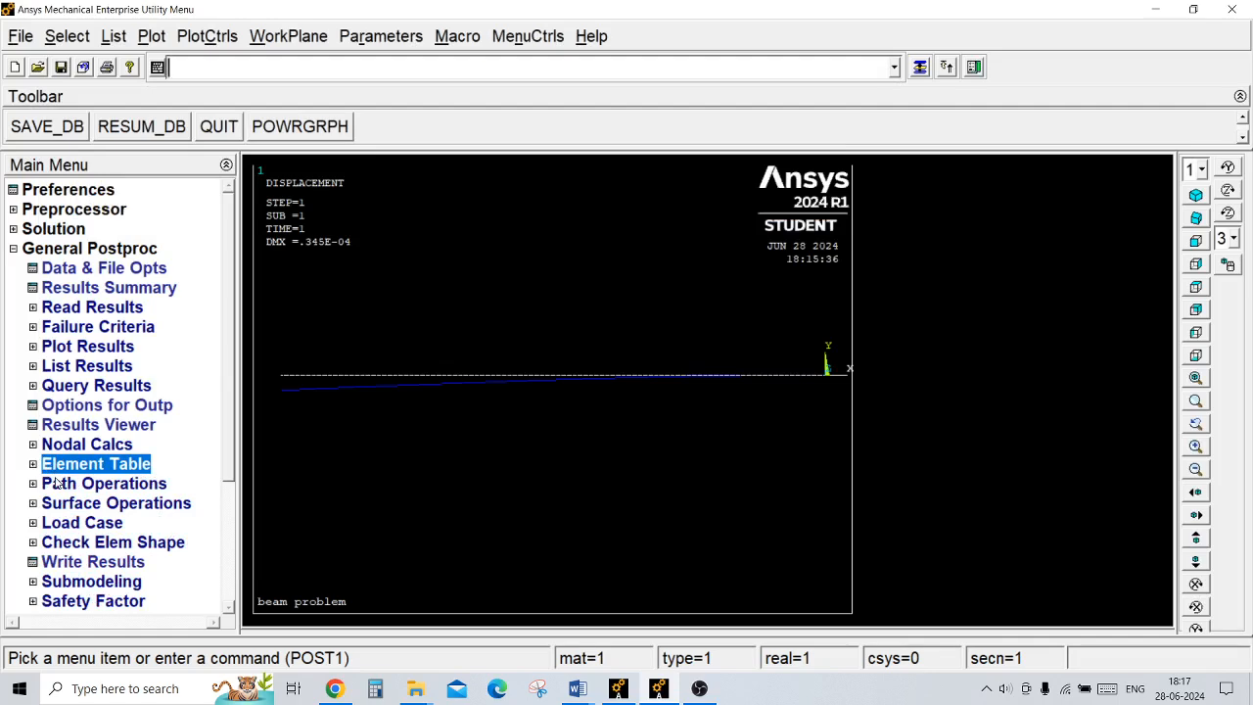
Step: Plot the line-element results on the undeformed shape with SMIS3 at node I, SMIS16 at node J and scale factor 1
click(89, 348)
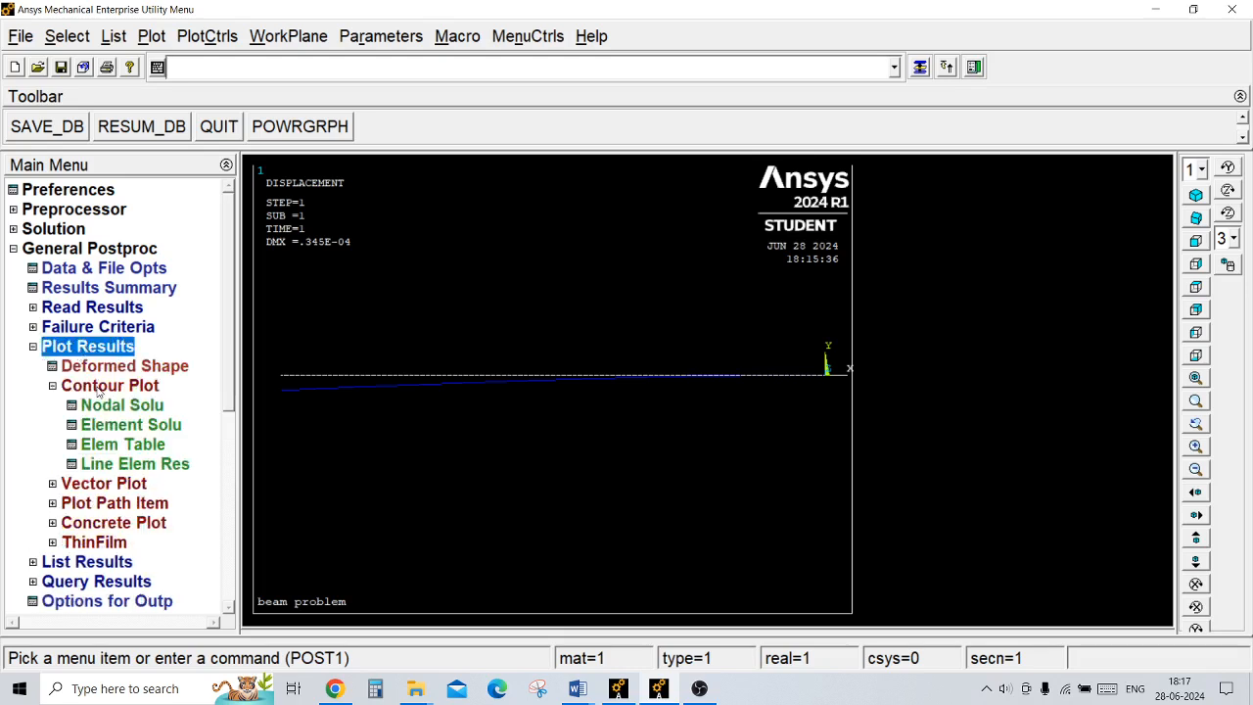
click(162, 465)
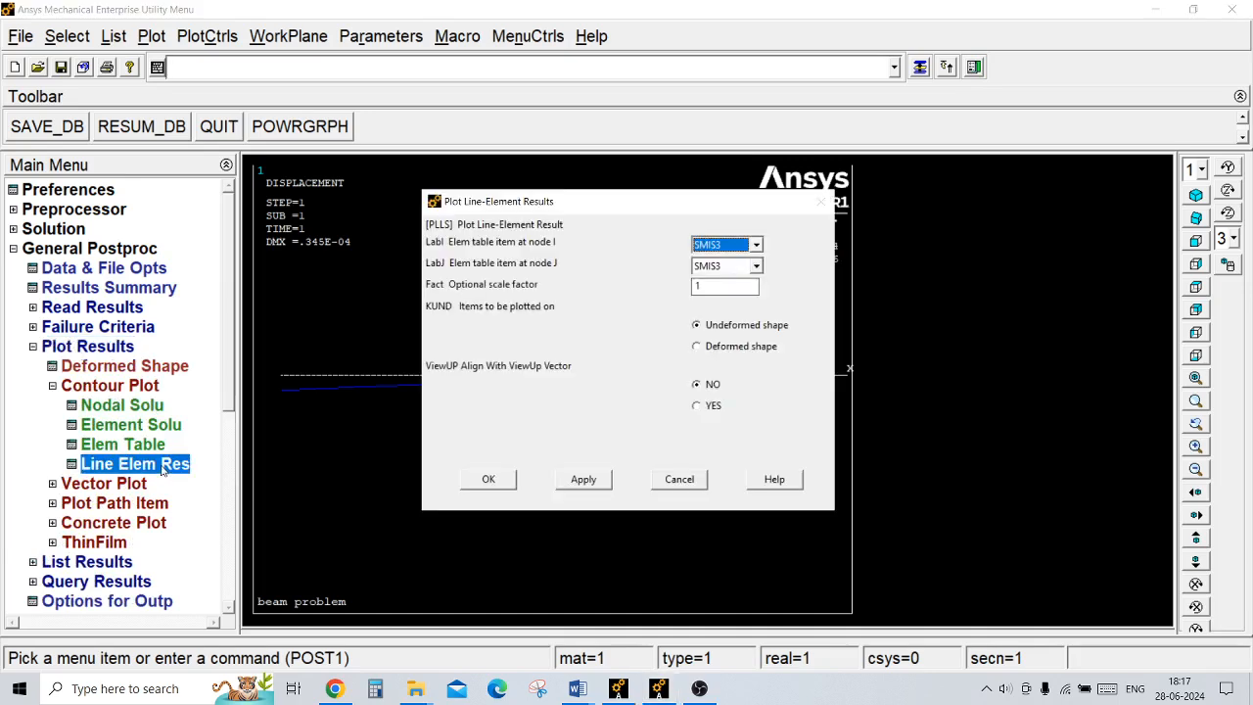
click(757, 268)
click(725, 294)
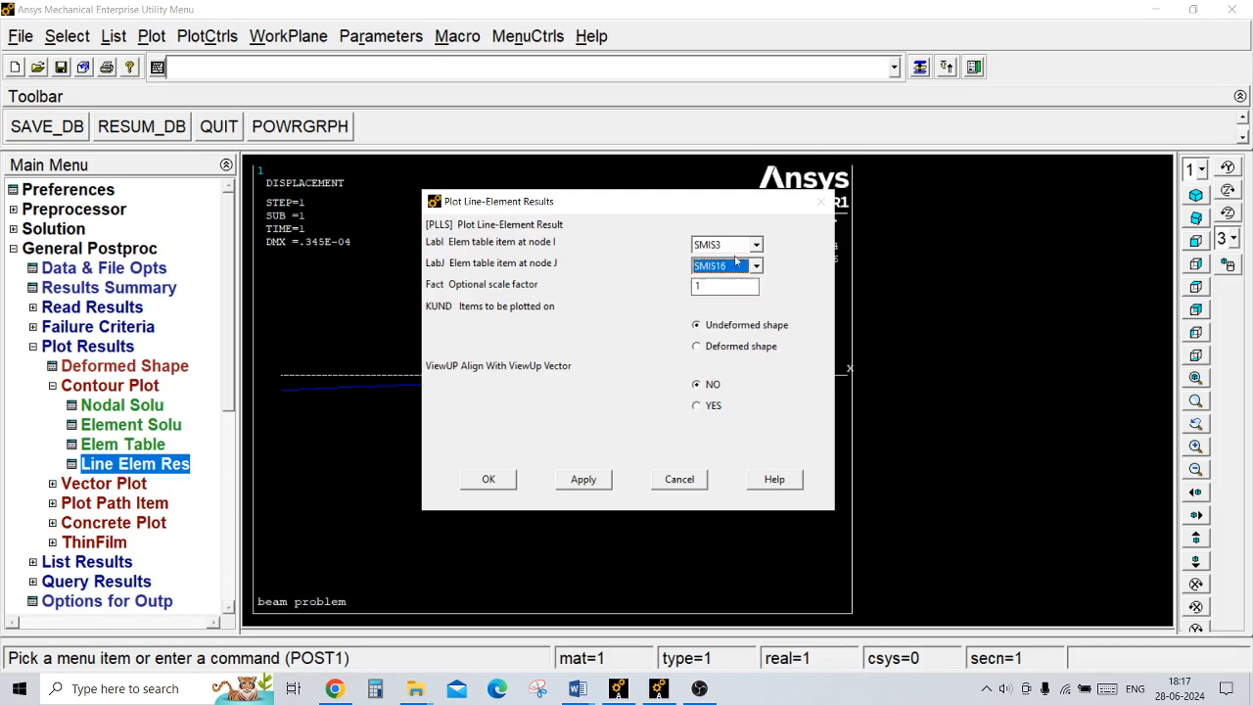
click(501, 479)
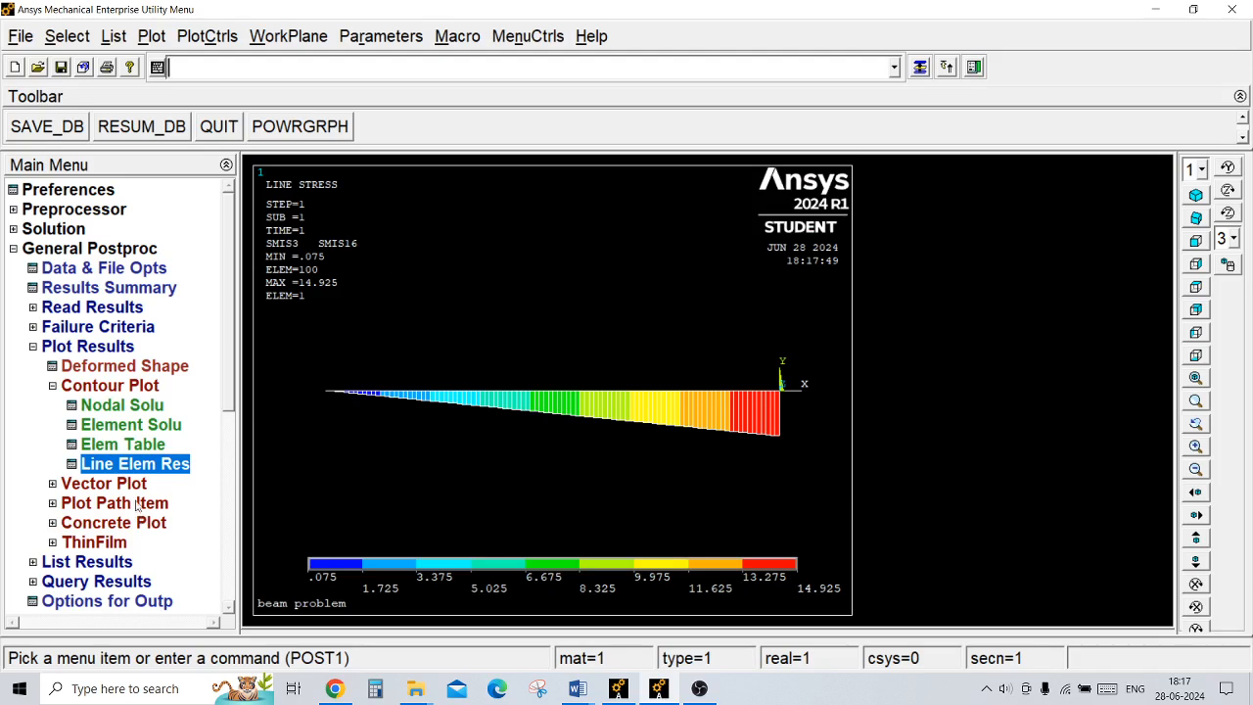
Step: Plot the line-element results with SMIS6 at node I, SMIS19 at node J and scale factor 1 on the undeformed shape
click(156, 465)
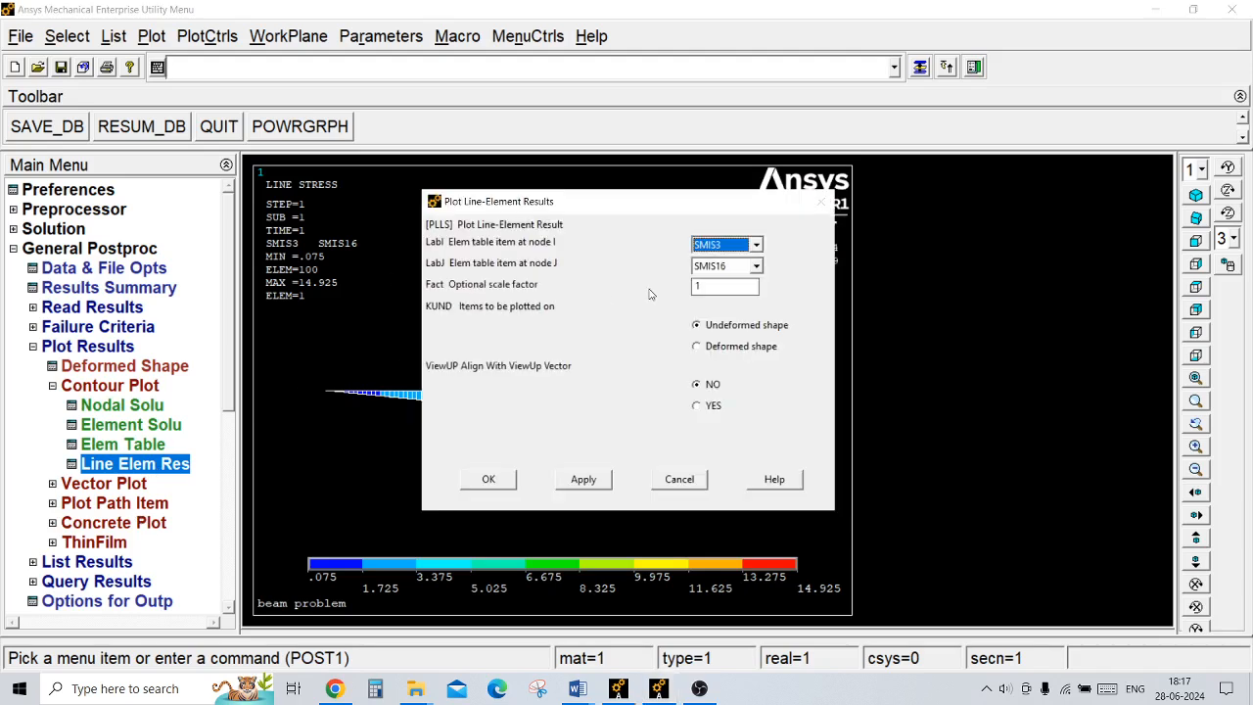
click(756, 245)
click(731, 286)
click(755, 266)
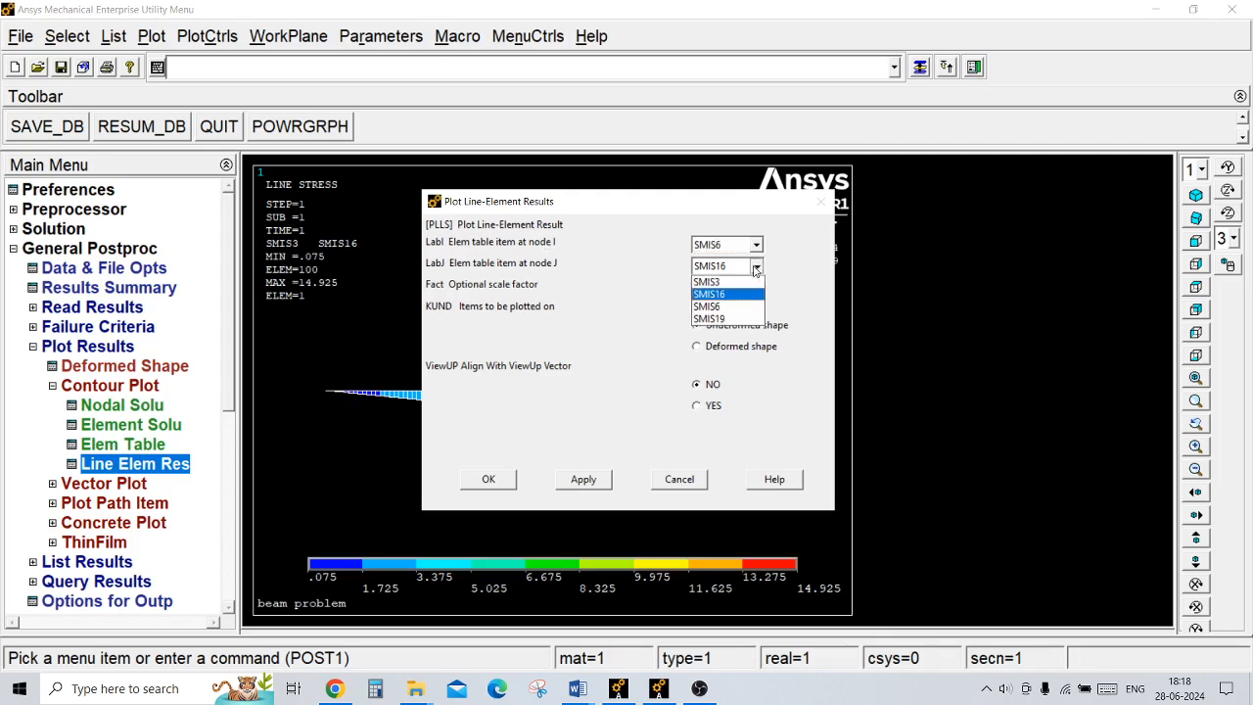
click(734, 319)
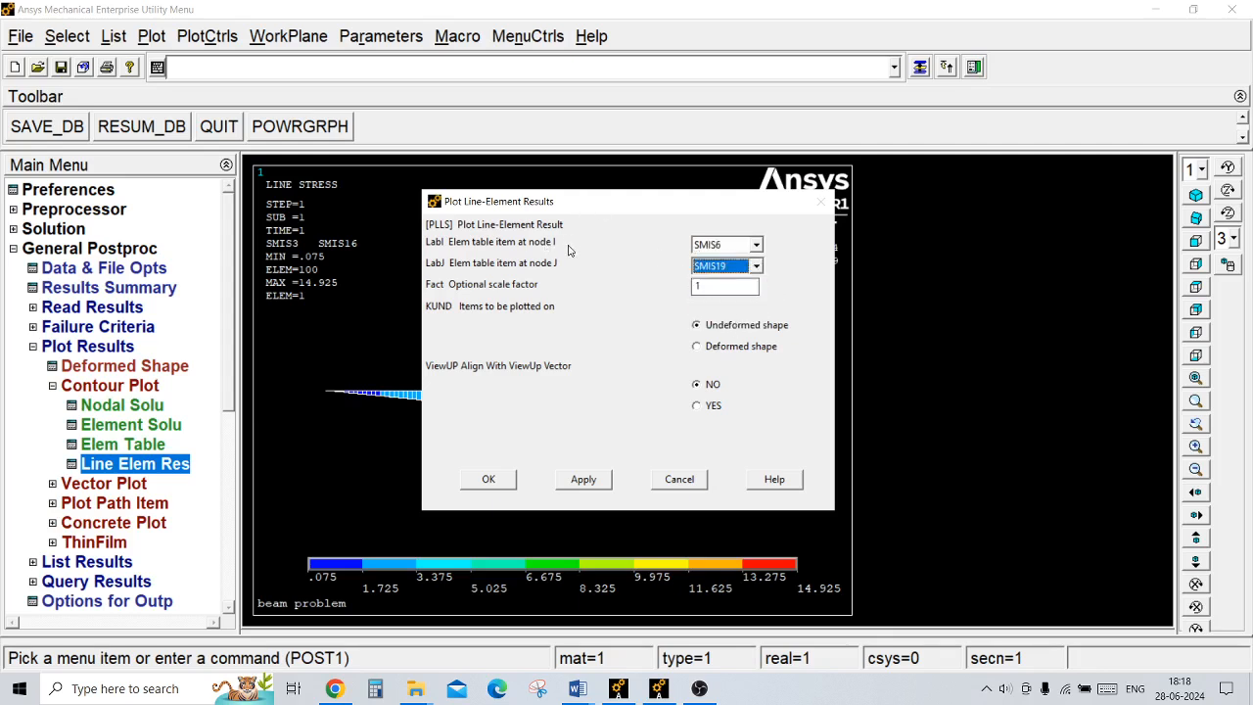
click(490, 480)
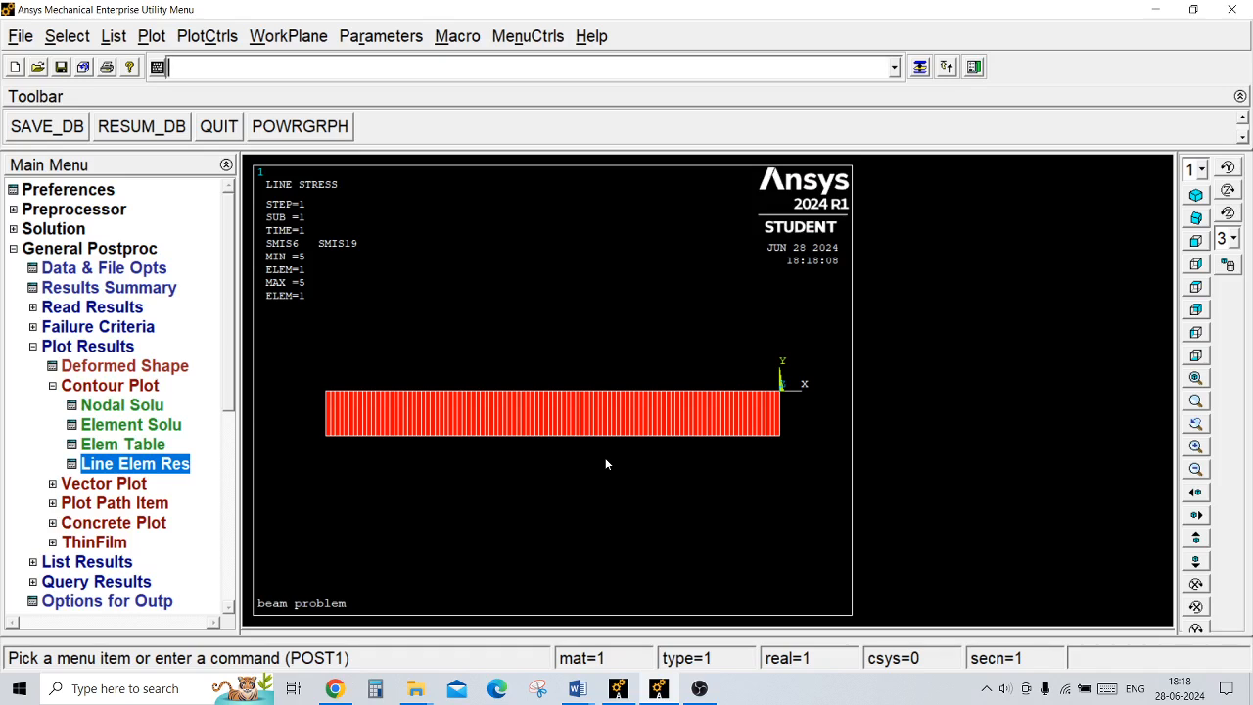
Step: Check which element type is defined in the preprocessor and close the element types list
click(124, 210)
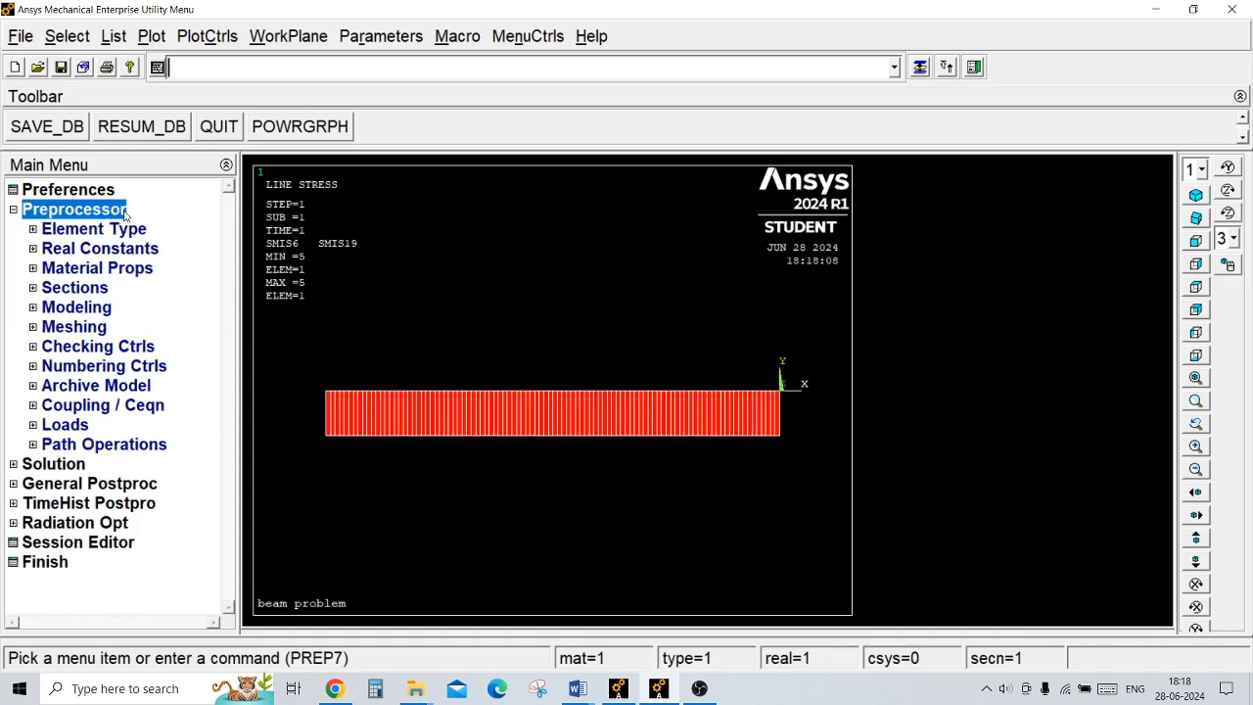
click(125, 231)
click(136, 249)
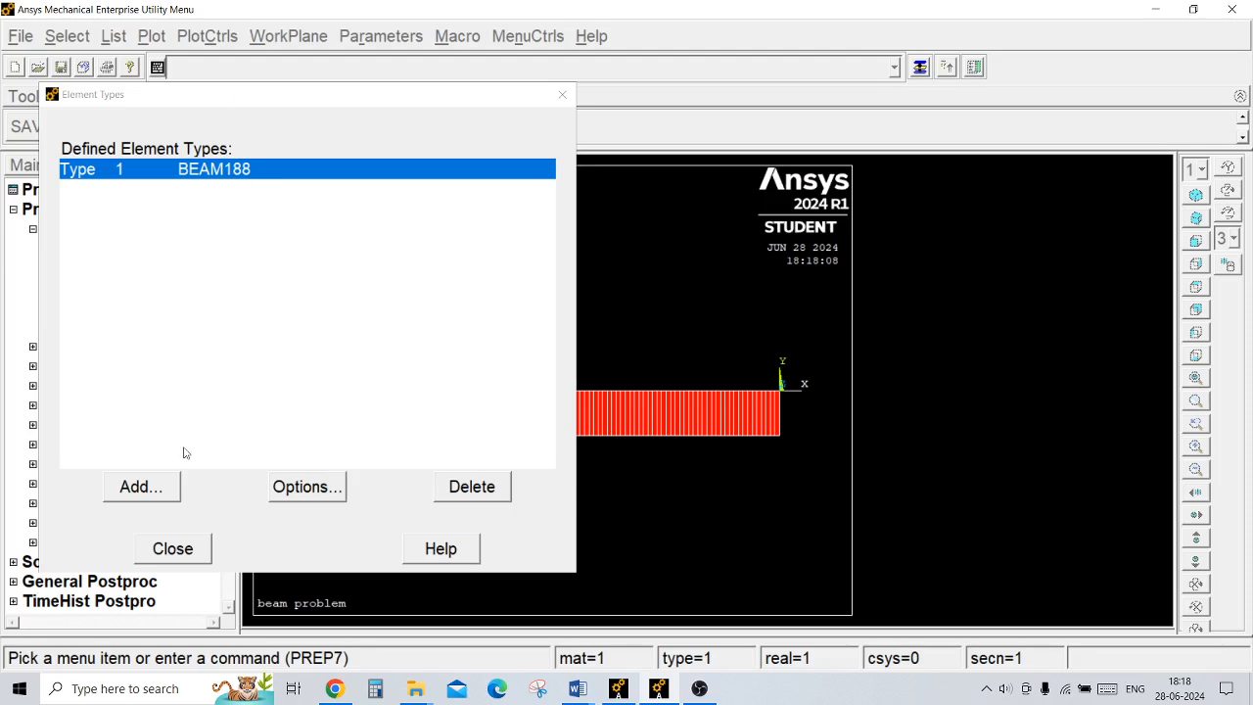
click(173, 550)
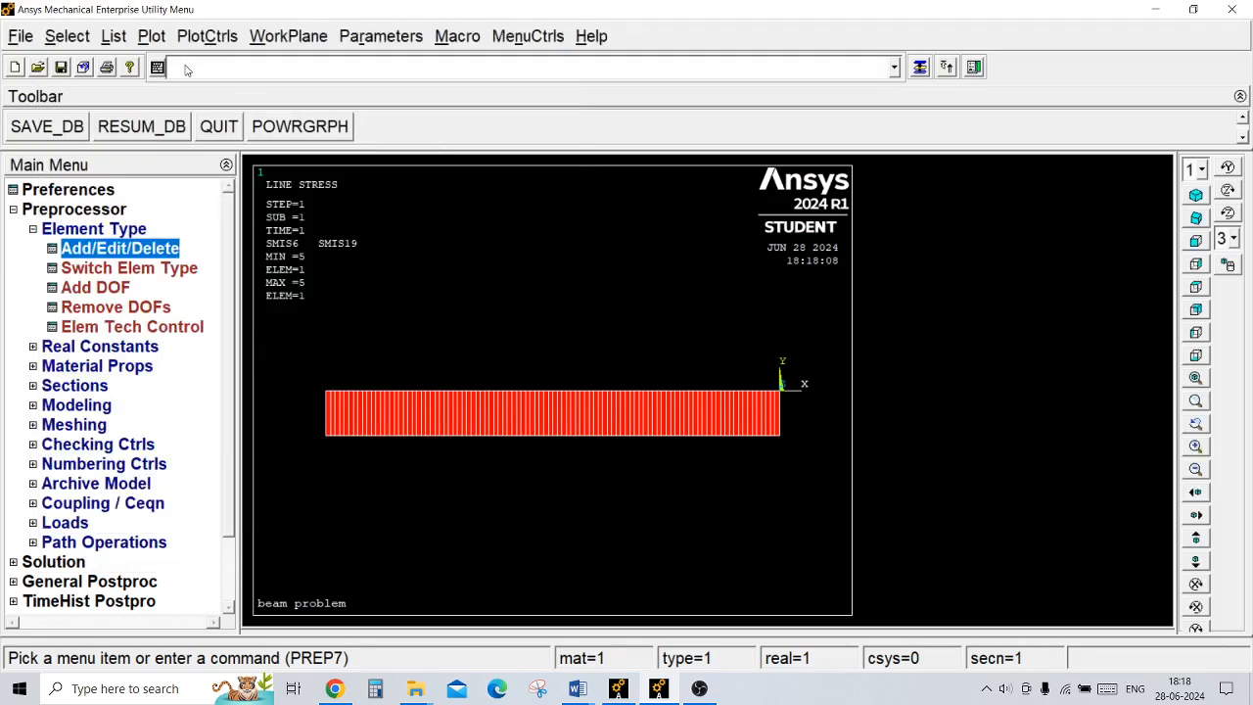
Step: Request the element documentation with the command help,beam188 and switch to the Edge browser showing it
text(help)
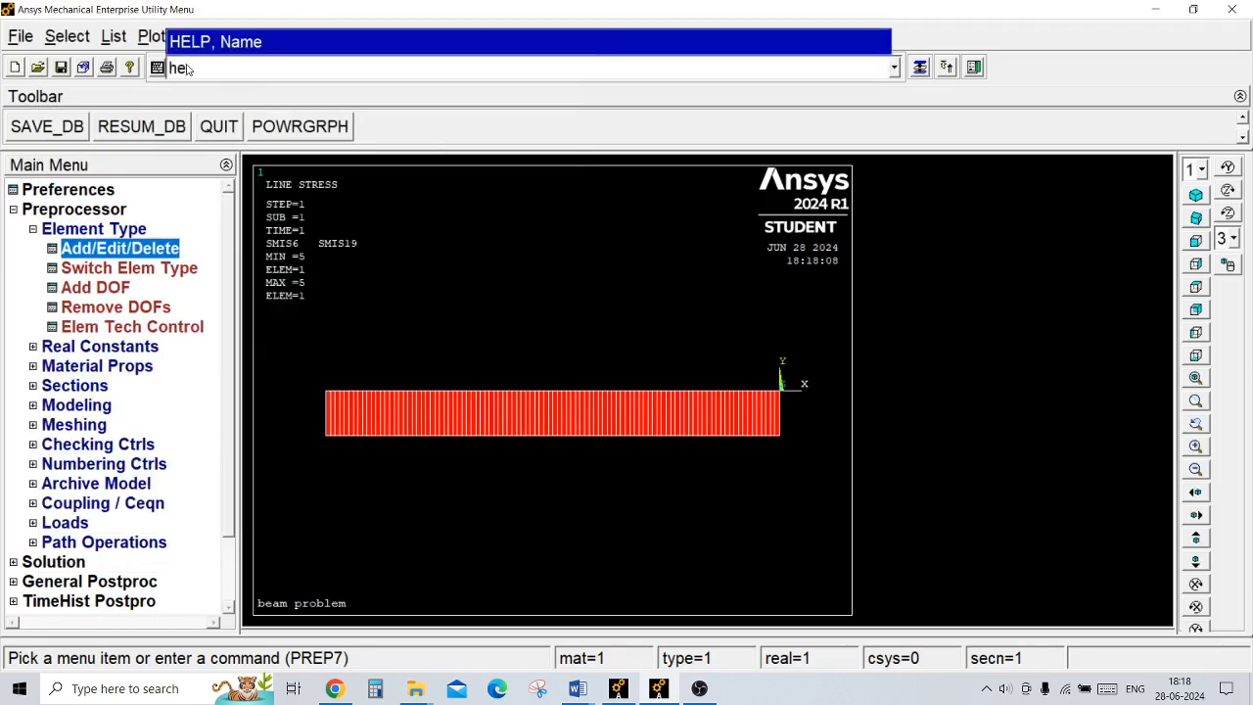
text(,beam1)
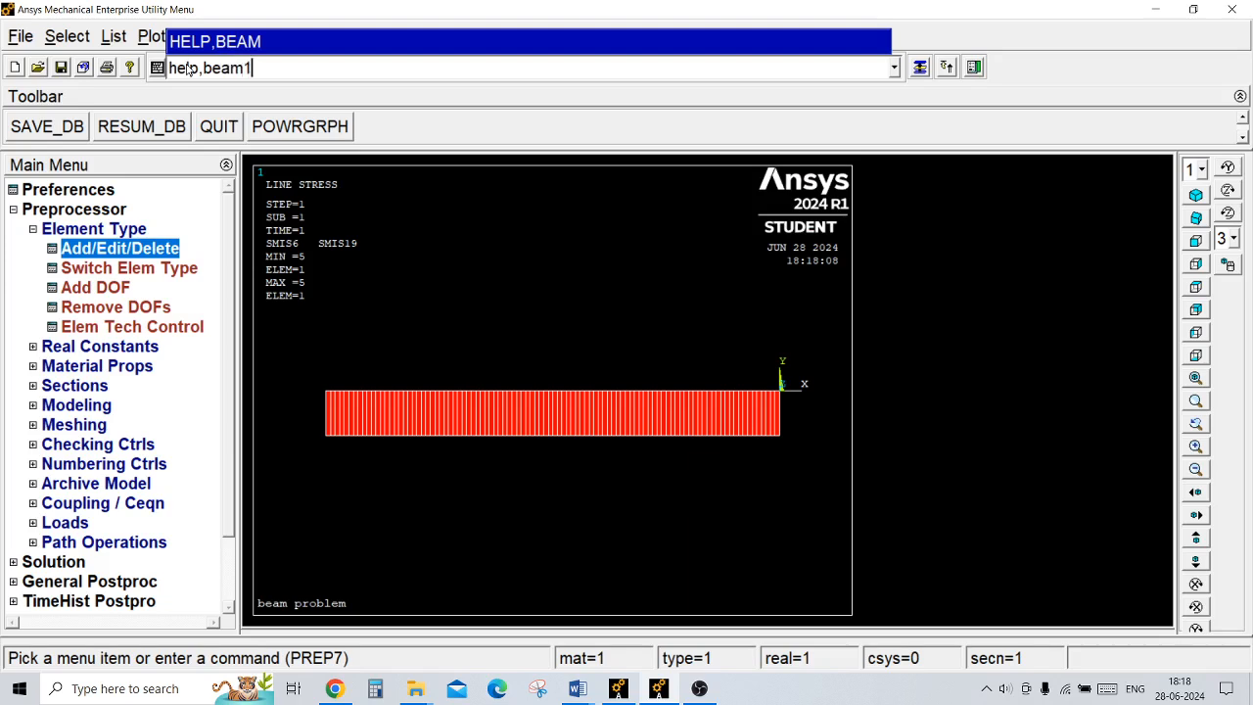
text(88)
key(Return)
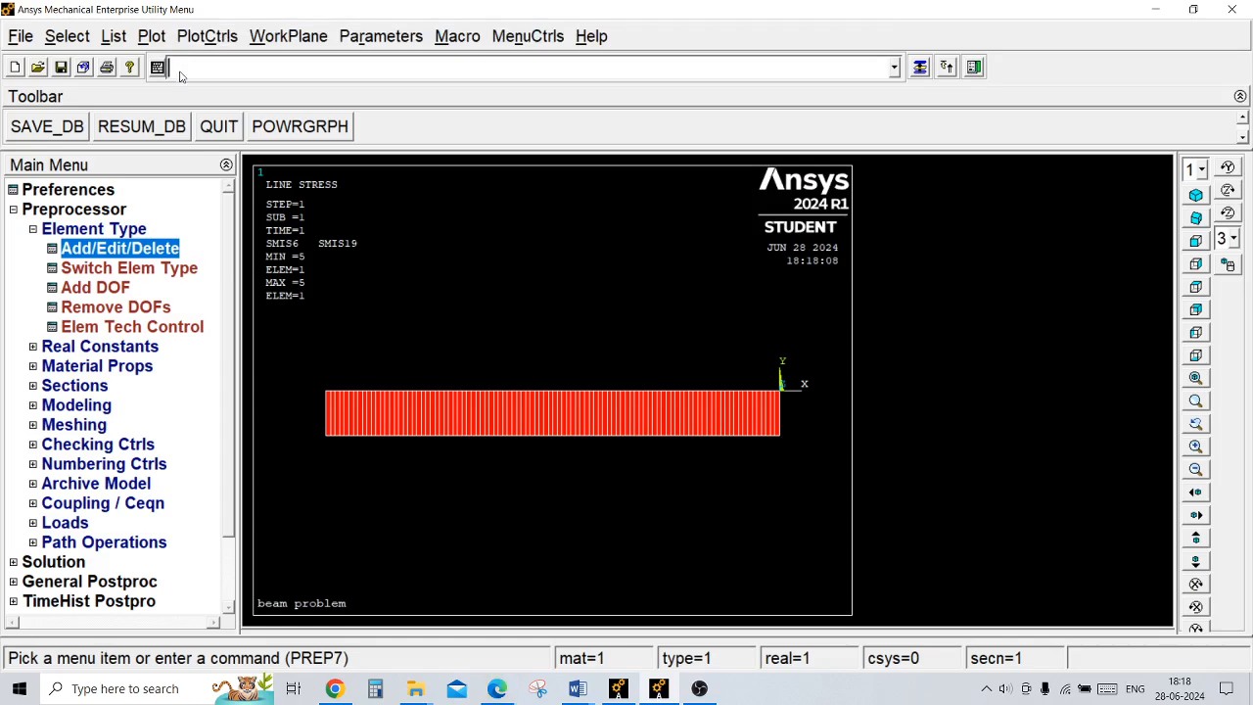
click(499, 689)
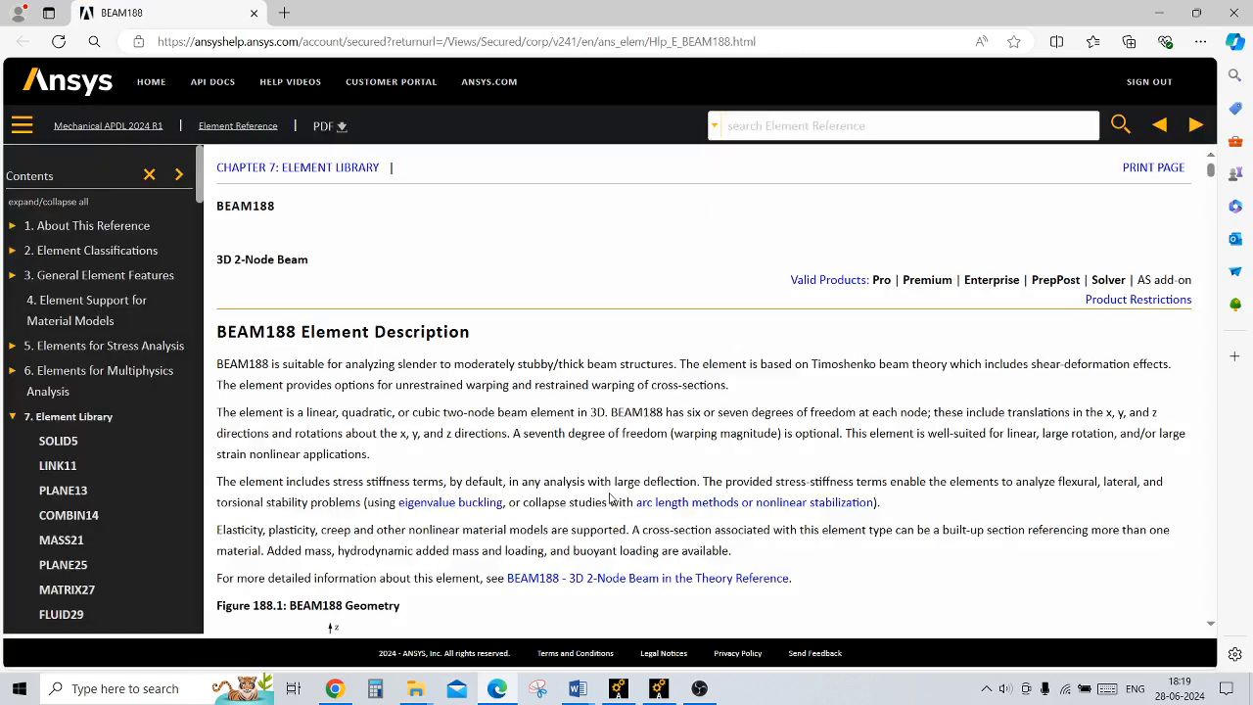
Step: Go through the BEAM188 documentation from the element description down to Table 188.2 with item and sequence numbers
drag(216, 332, 473, 338)
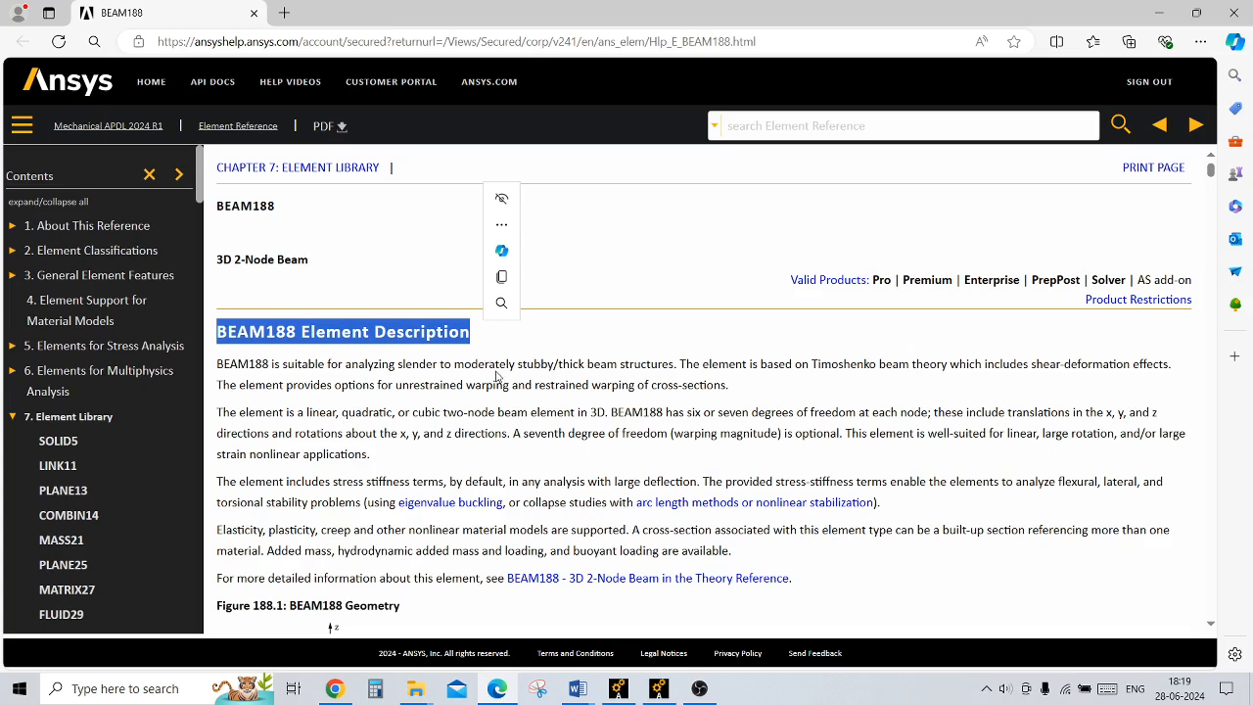
click(497, 372)
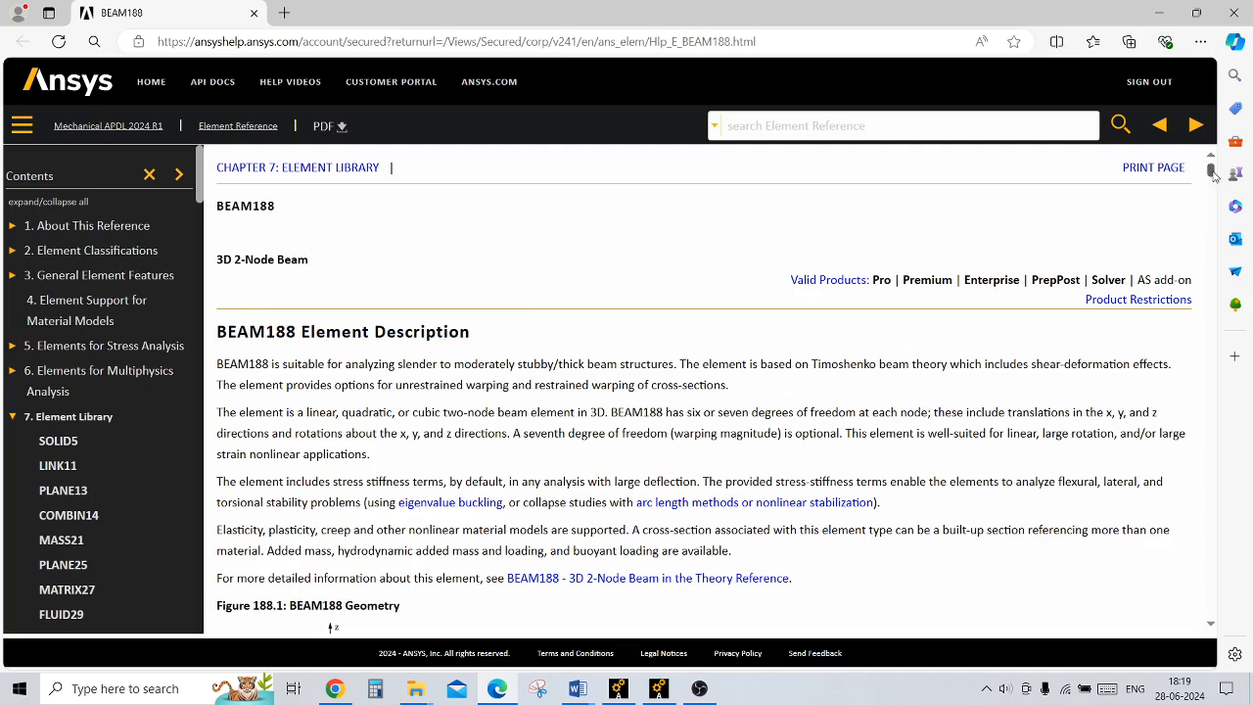
drag(1212, 171, 1213, 233)
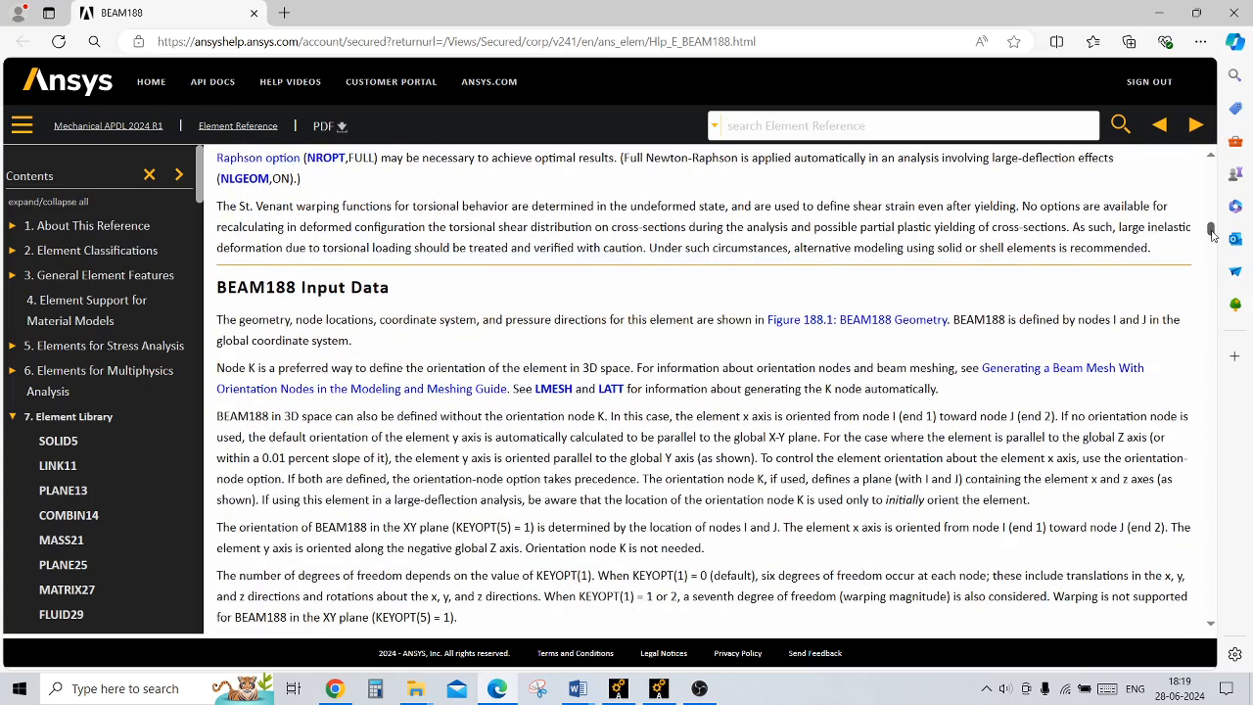
drag(1212, 235, 1212, 237)
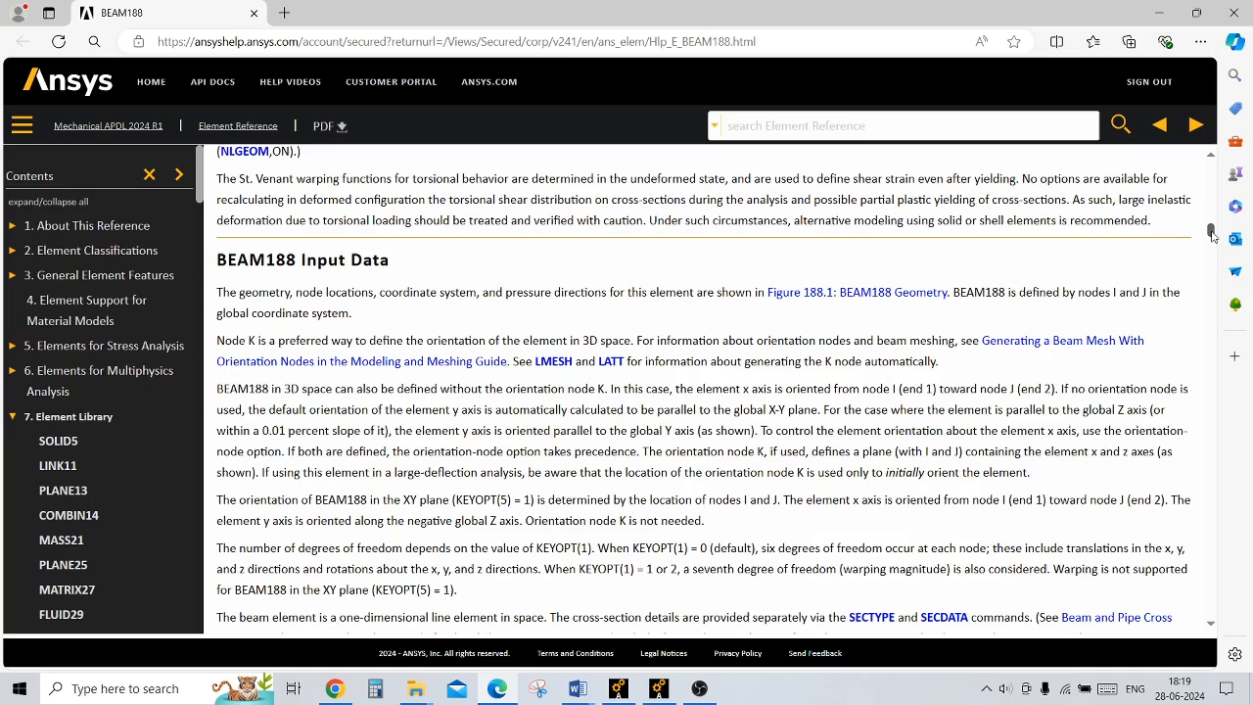
drag(1212, 235, 1213, 247)
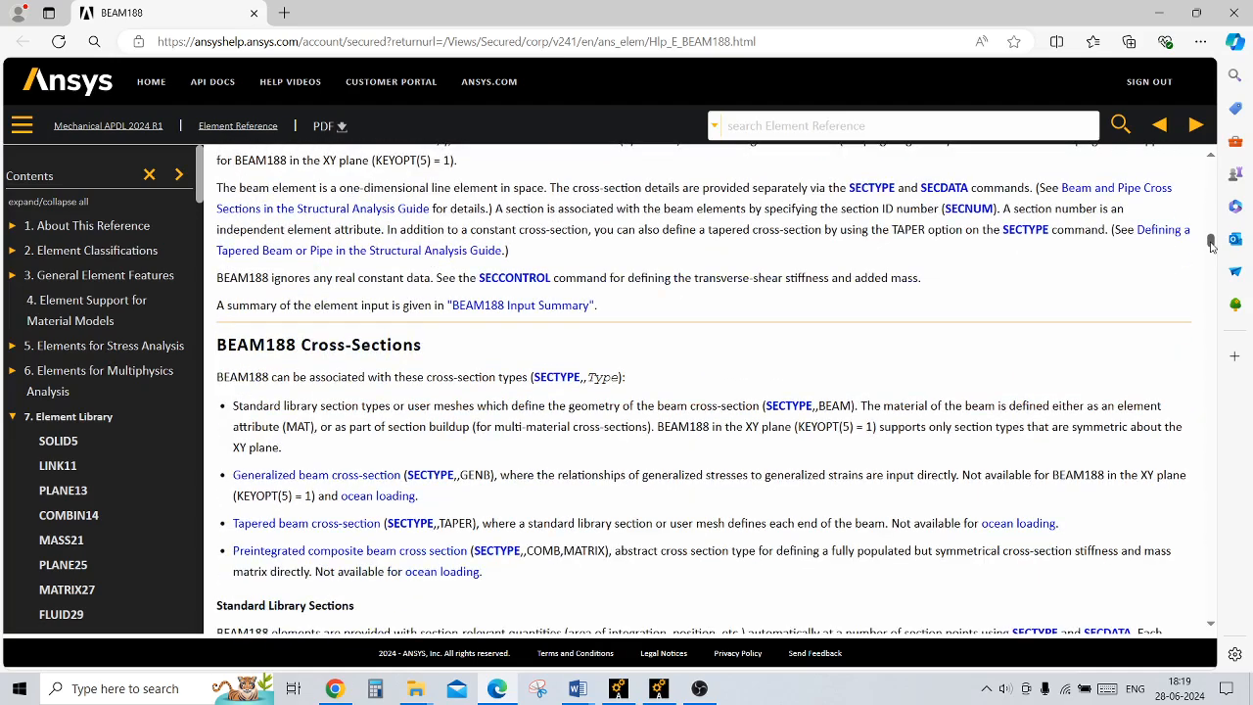
drag(1213, 247, 1219, 509)
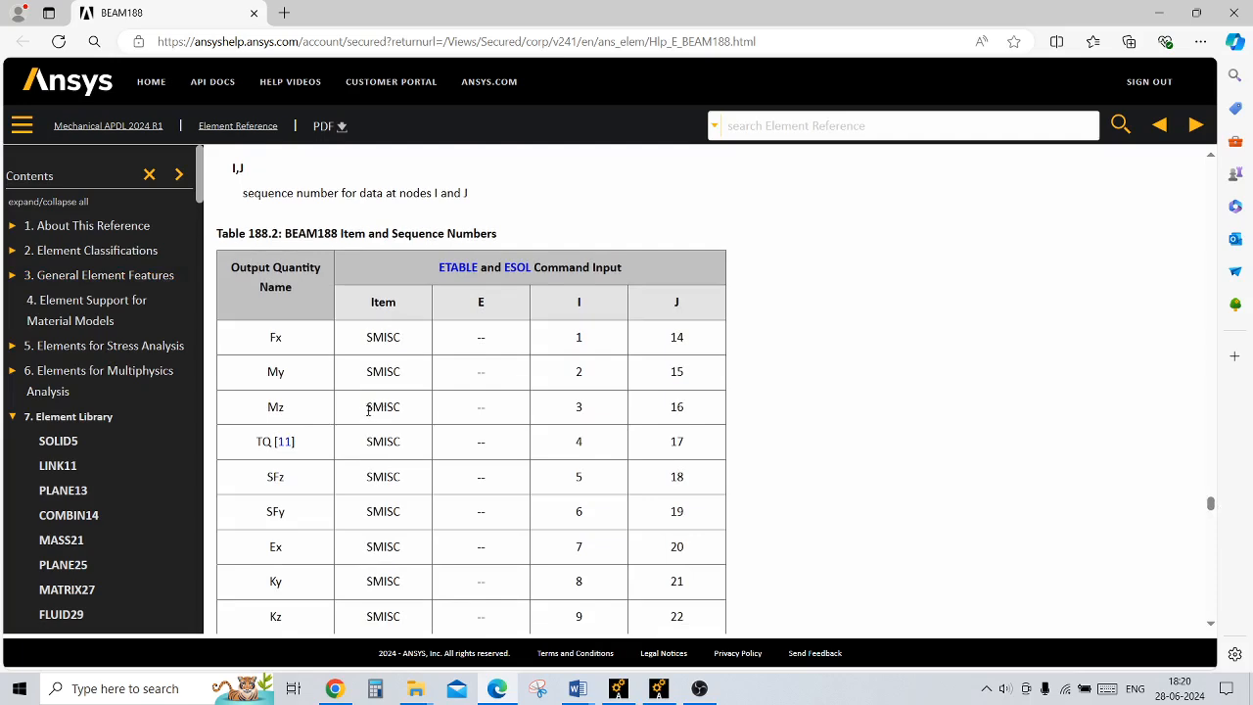
Step: Look up the SMISC sequence numbers for Mz and SFy at nodes I and J in Table 188.2
drag(368, 410, 401, 419)
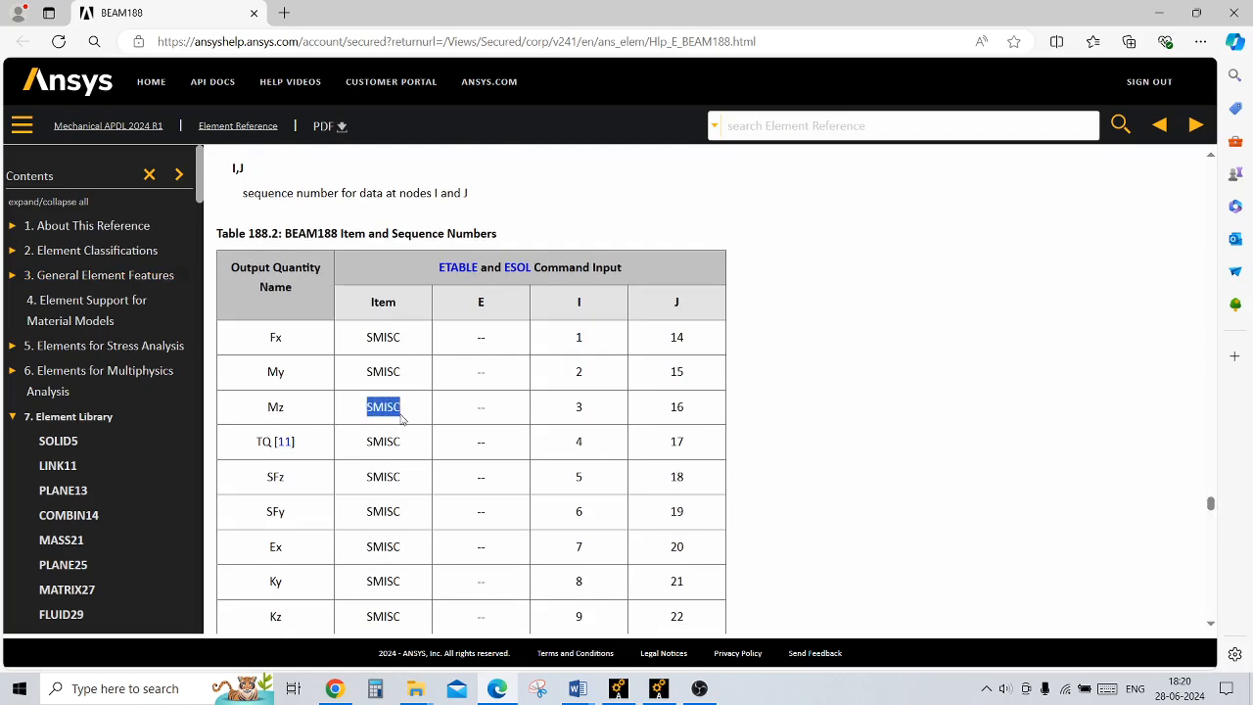
double_click(578, 408)
double_click(677, 408)
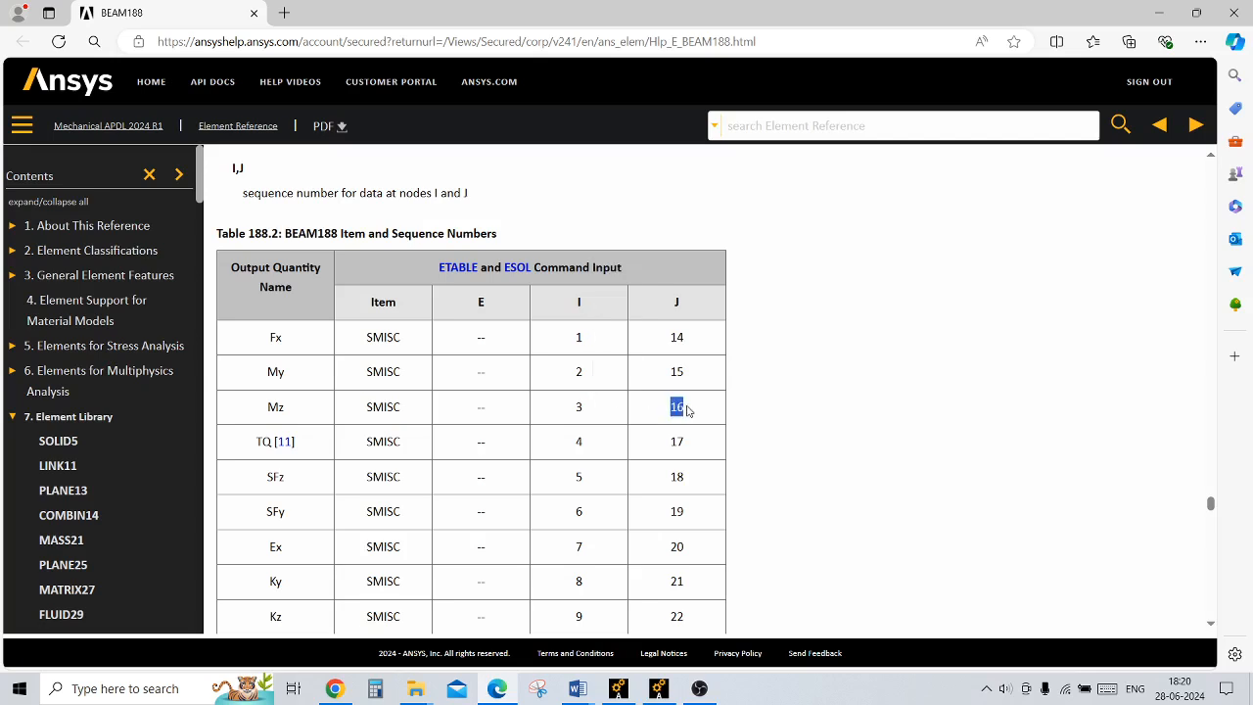
click(286, 520)
drag(367, 511, 404, 514)
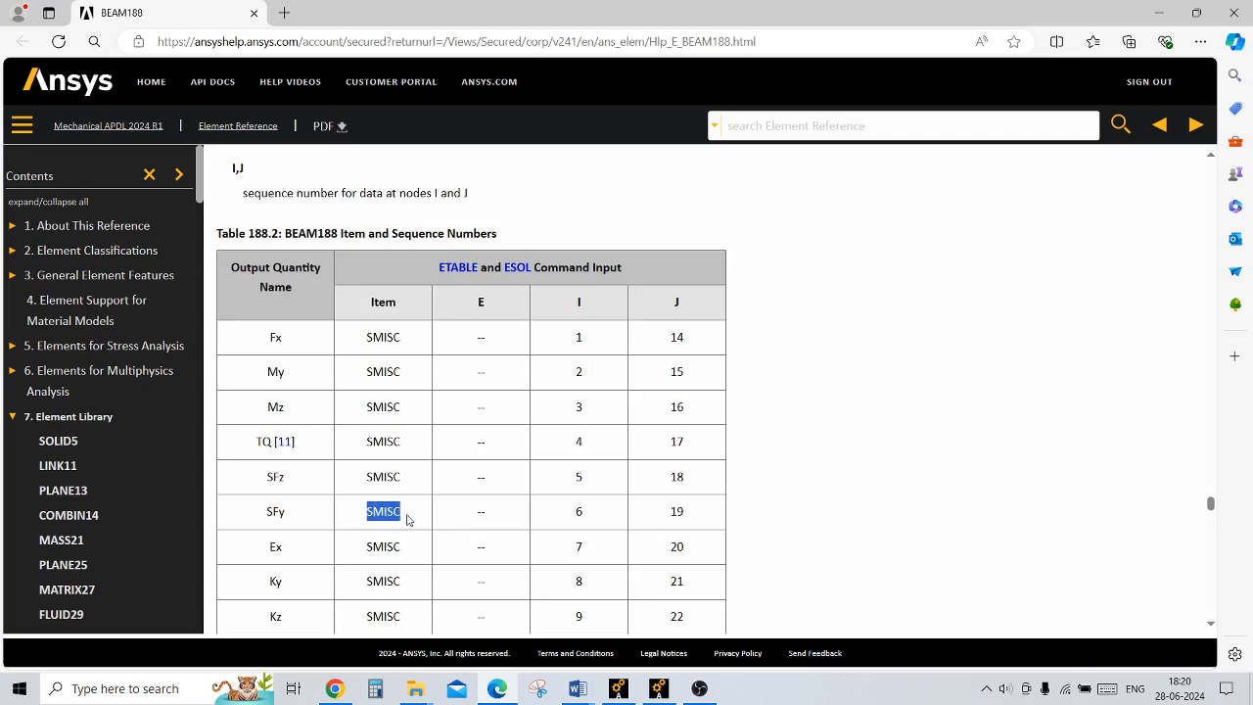
double_click(579, 511)
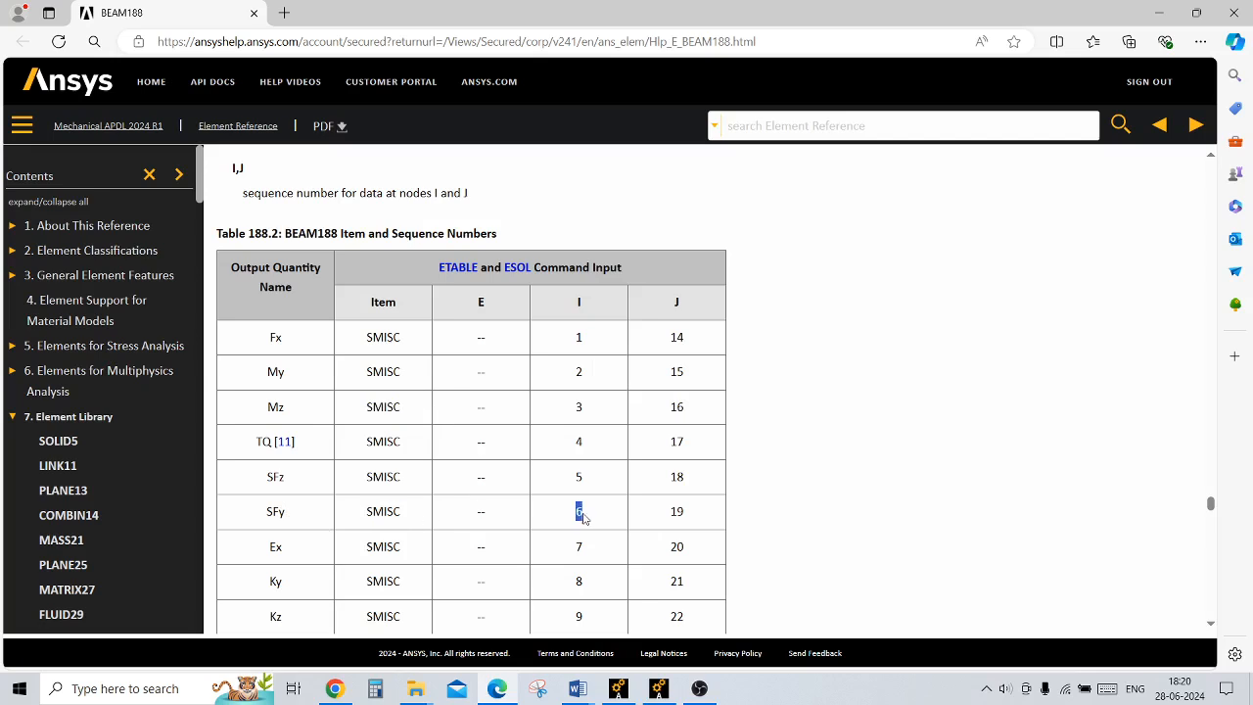
double_click(677, 512)
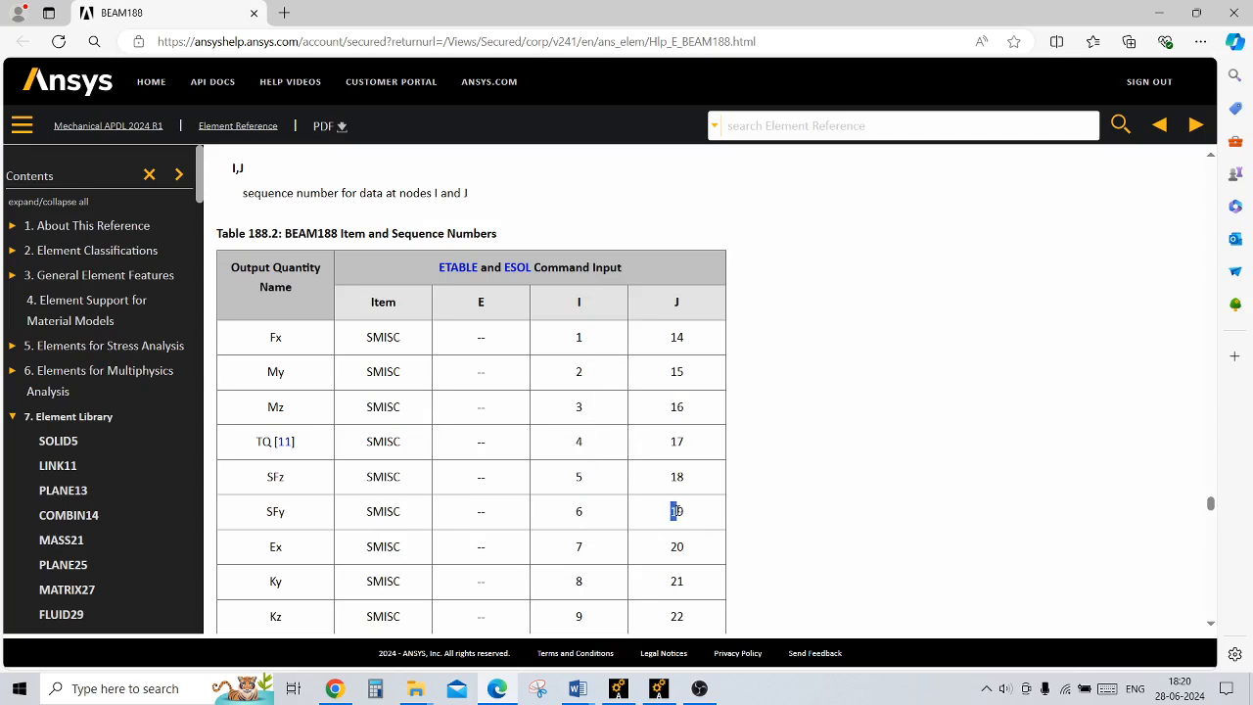
Step: Switch back to Ansys Mechanical and start applying a structural pressure load on beams in the solution phase
click(659, 688)
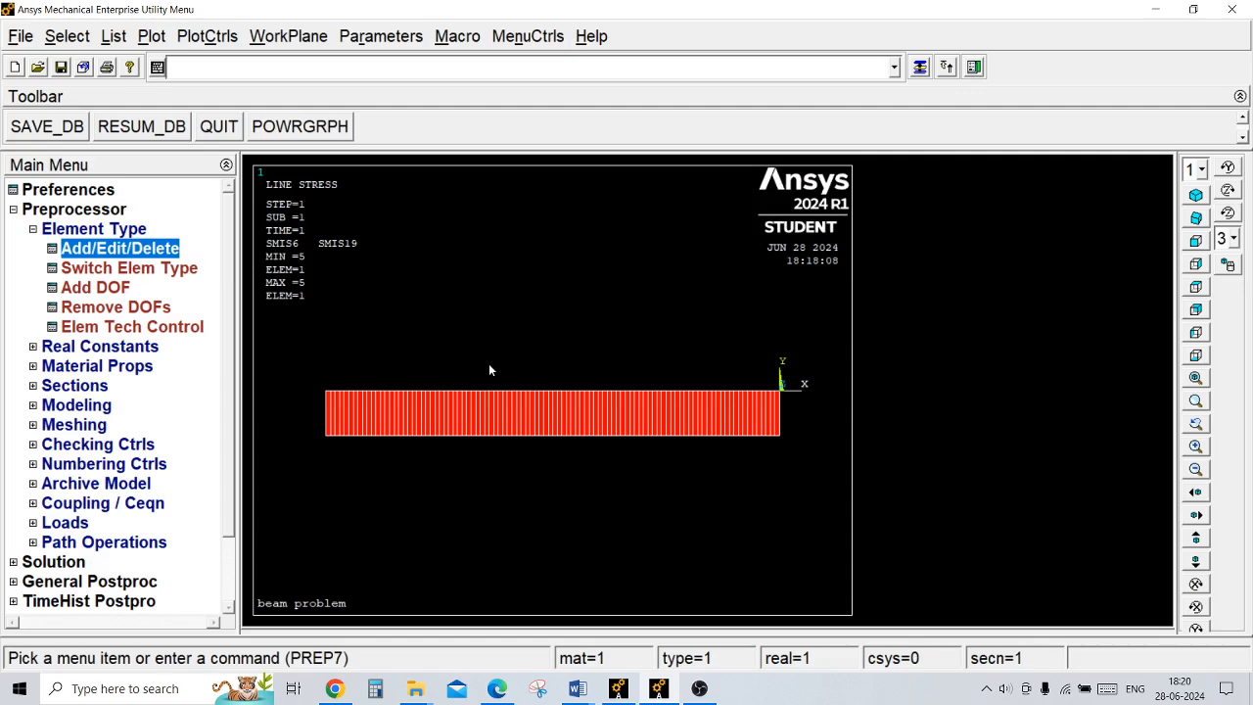
click(105, 229)
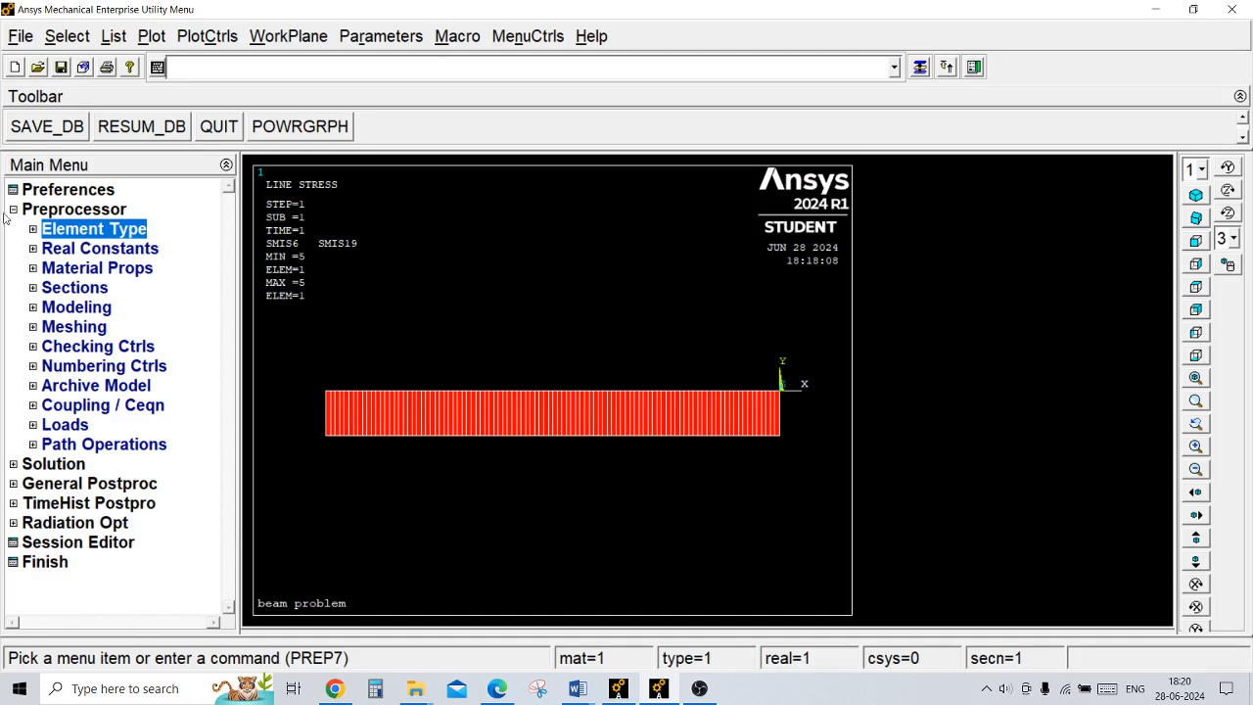
click(39, 211)
click(42, 232)
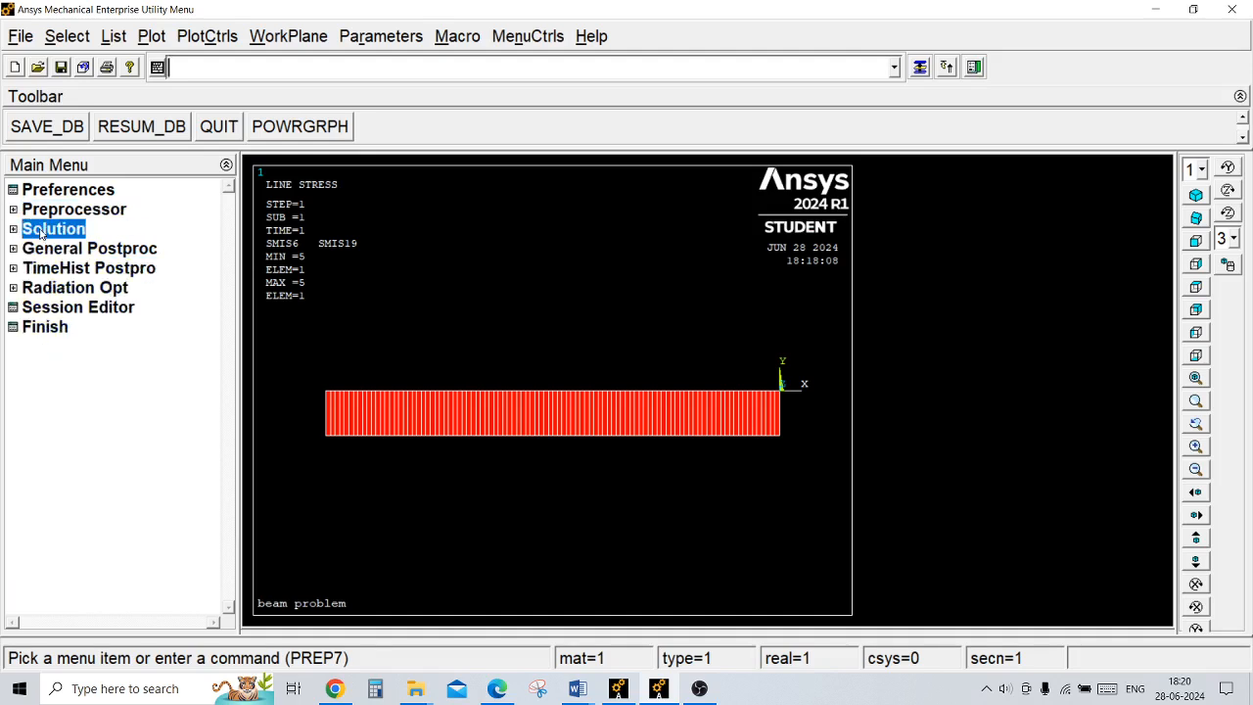
click(87, 275)
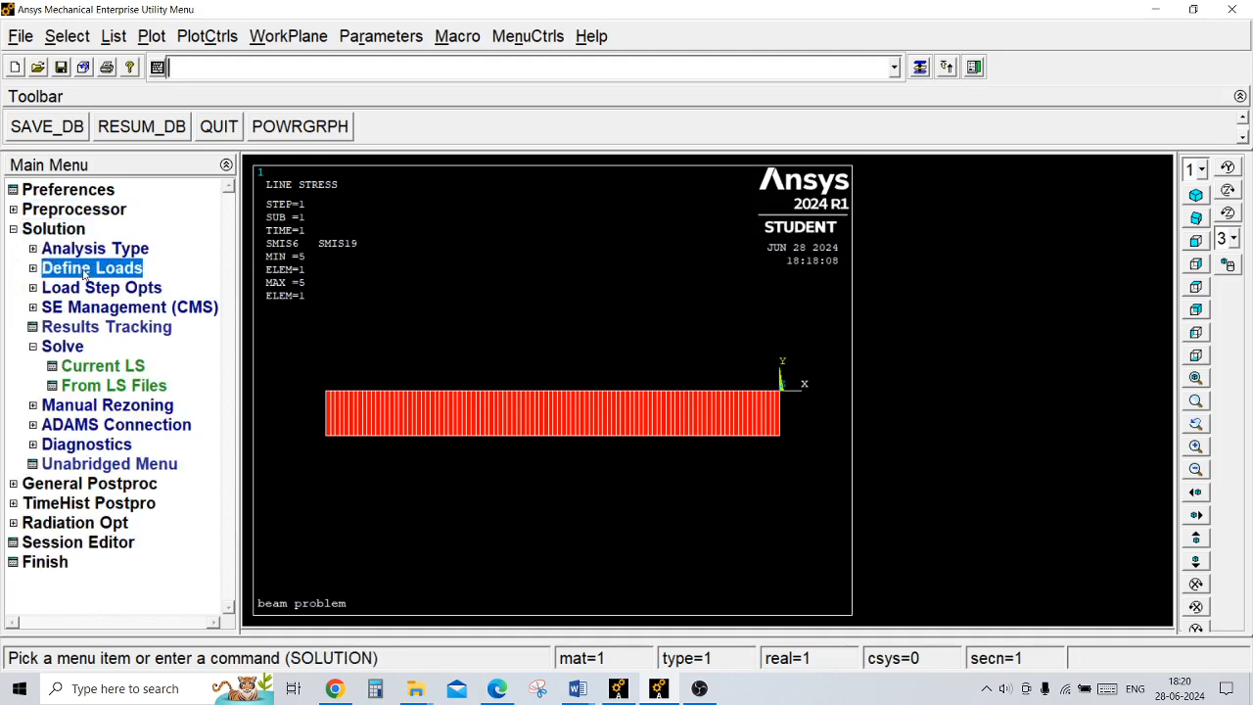
click(88, 310)
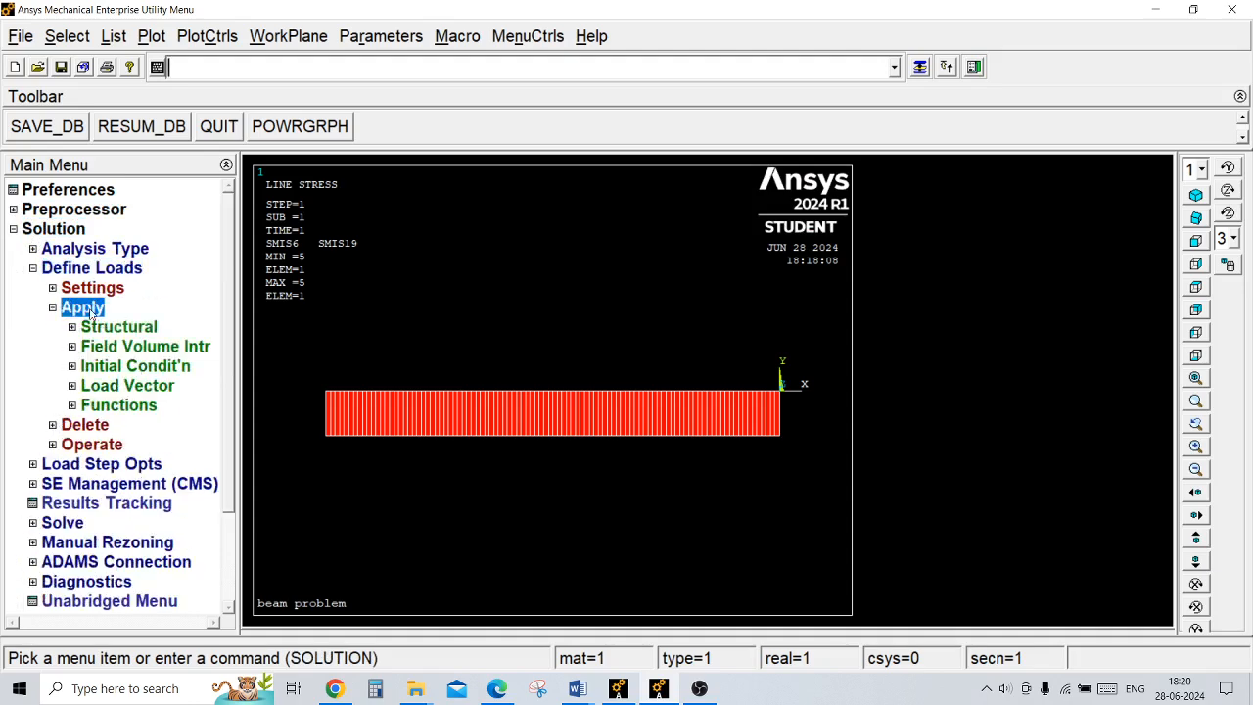
click(106, 327)
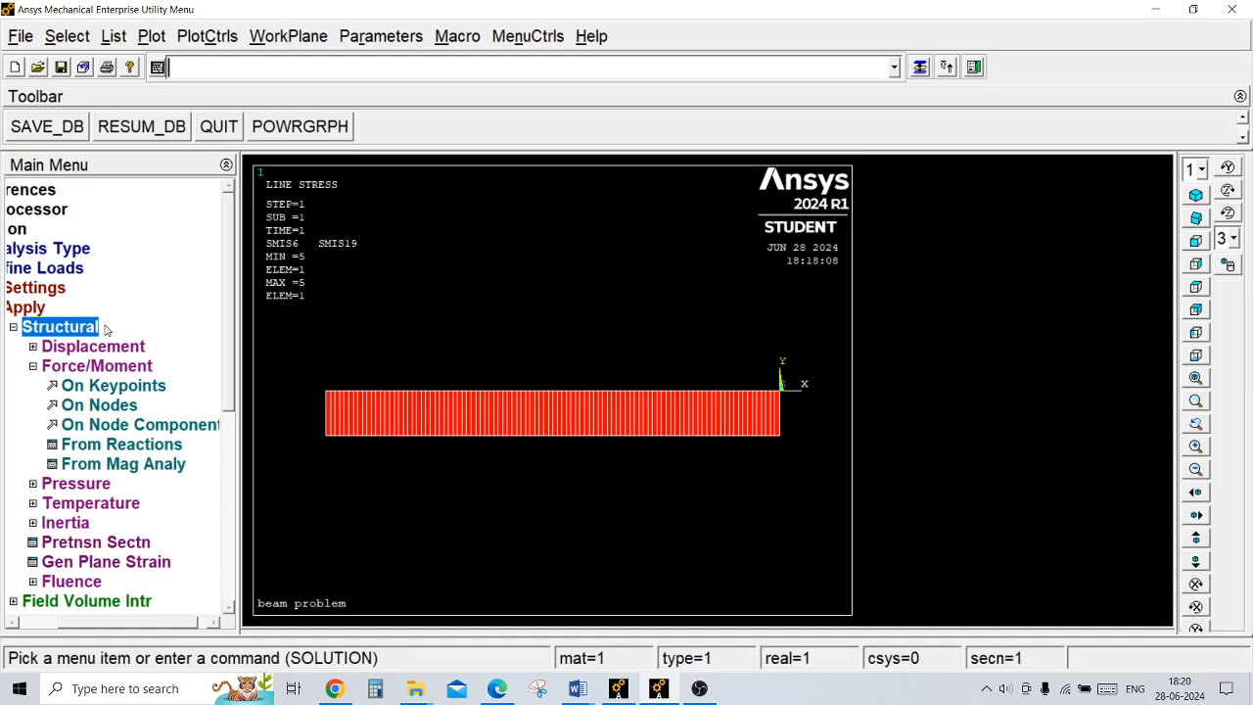
click(83, 487)
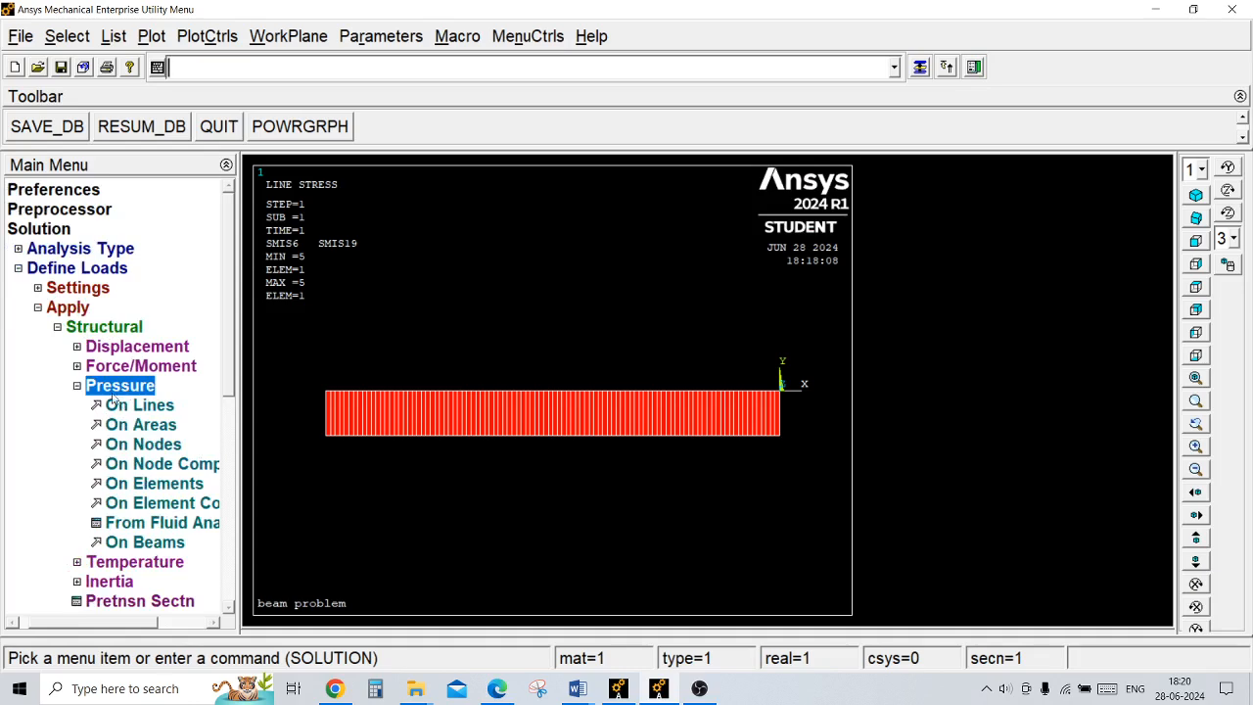
click(145, 544)
drag(101, 326, 117, 281)
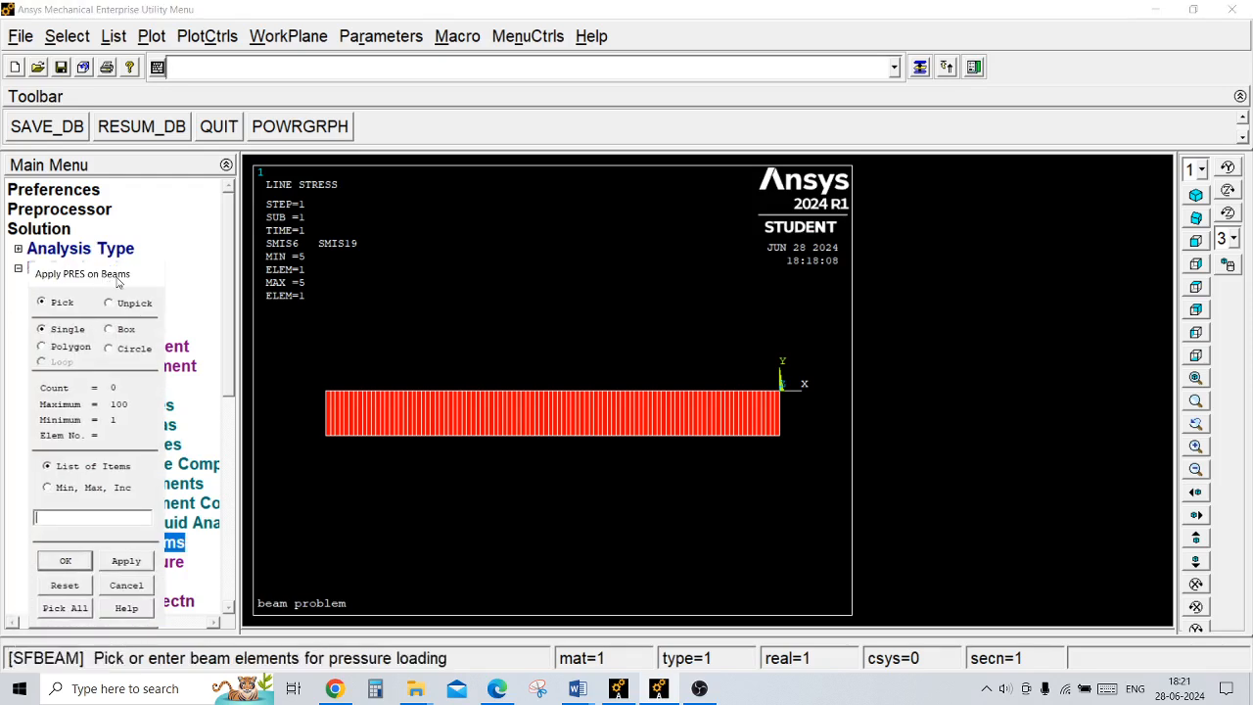
Step: Pick several beam elements near the origin end as the targets of the pressure load
click(712, 395)
click(704, 396)
click(718, 394)
click(741, 397)
click(753, 399)
click(768, 402)
click(83, 561)
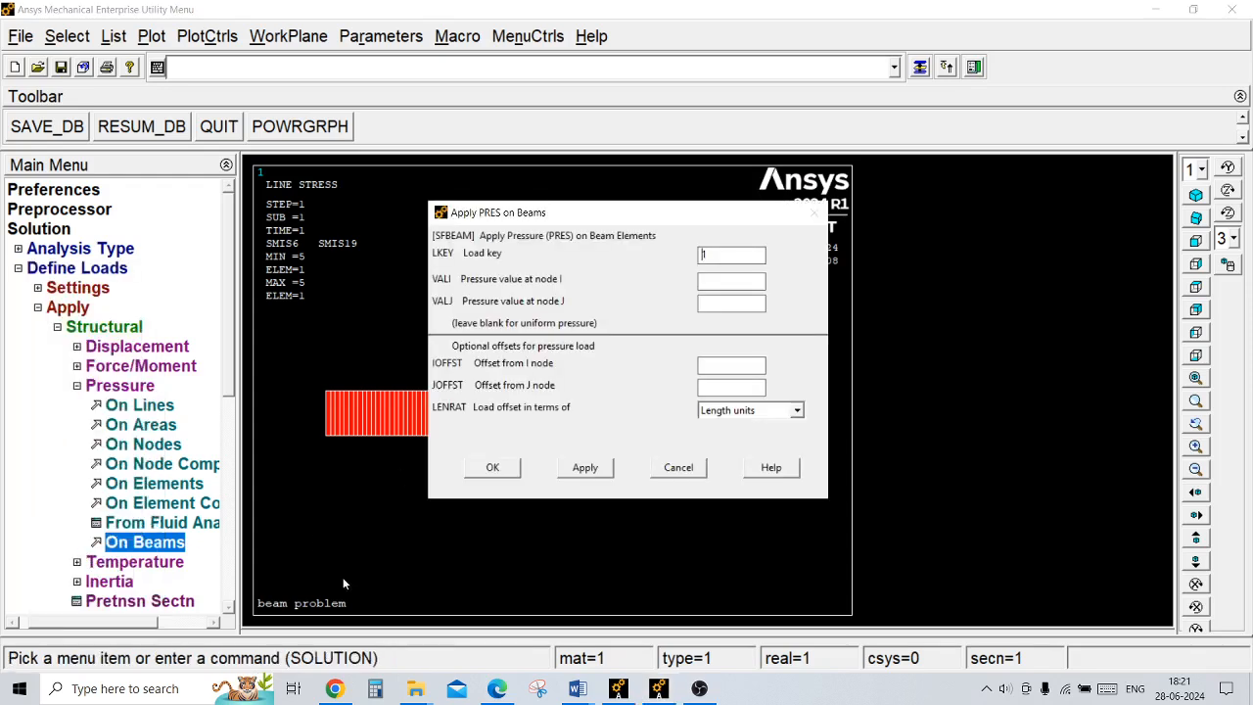
Step: Enter a trial pressure of 500 for the picked beam elements with load key 1, and cancel the load
click(716, 305)
click(714, 301)
text(500)
click(676, 467)
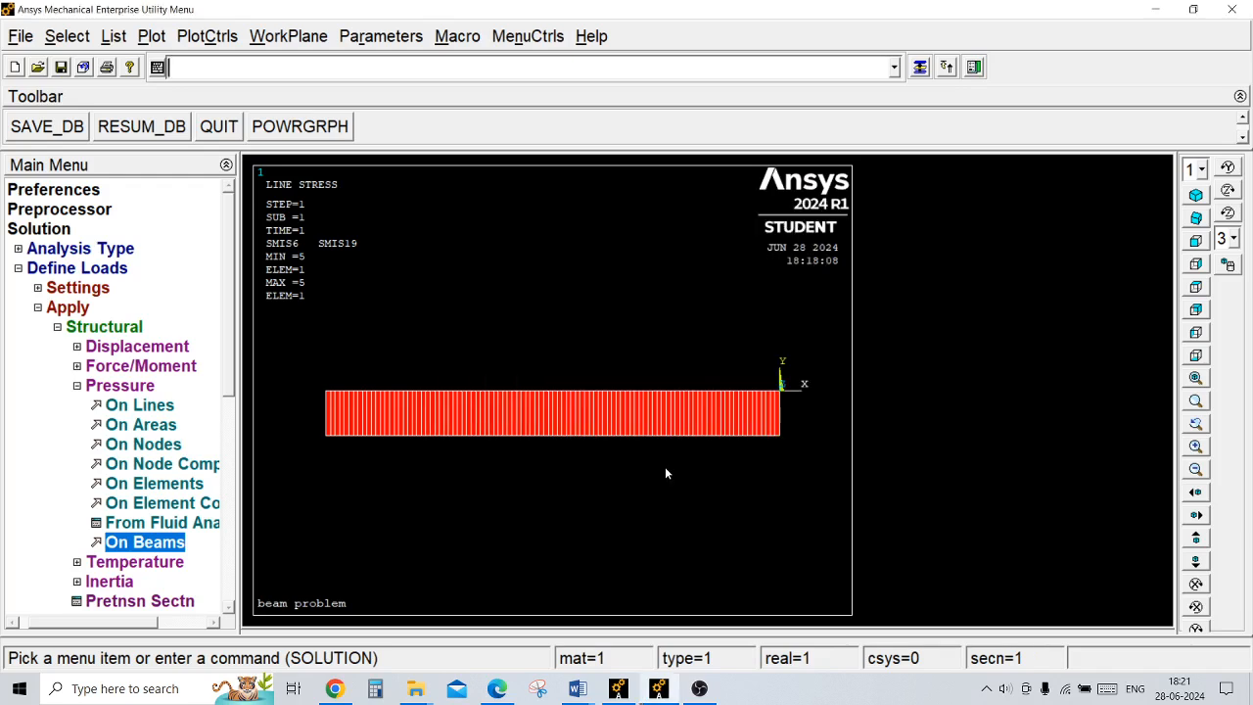
Step: Try out a force/moment load on a node near mid-beam with direction MY as a constant value, and cancel it
click(134, 370)
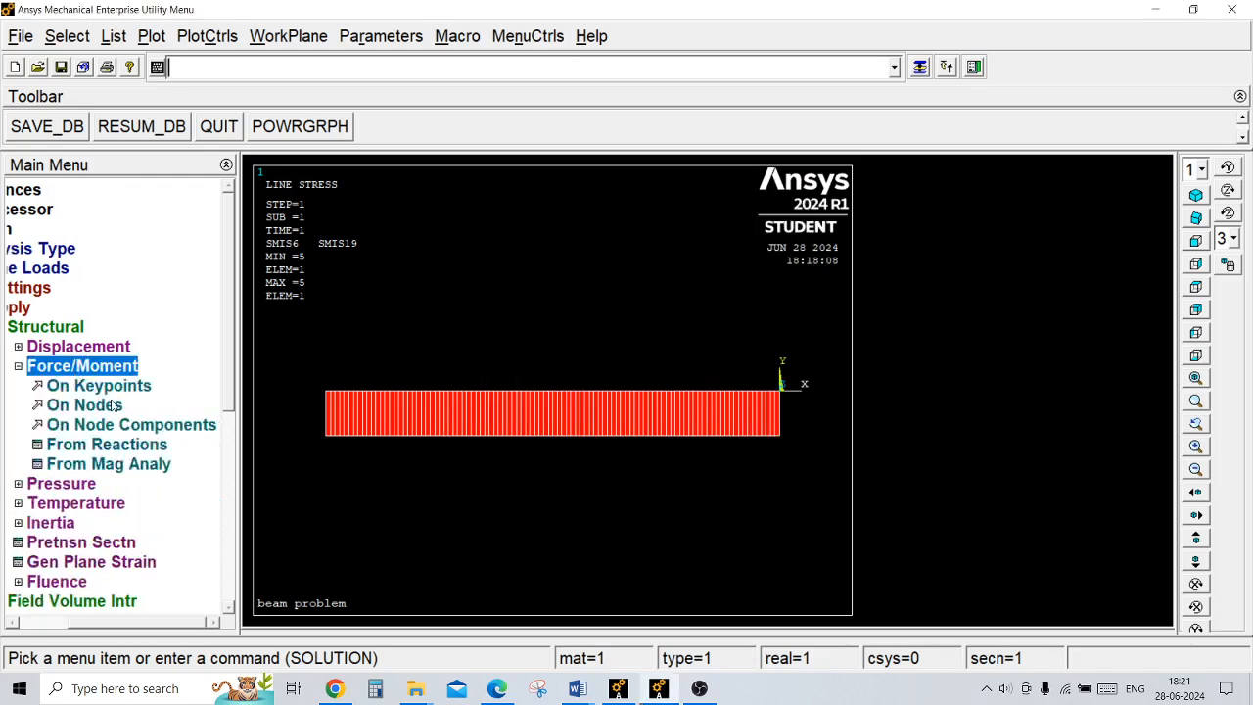
click(119, 405)
click(499, 393)
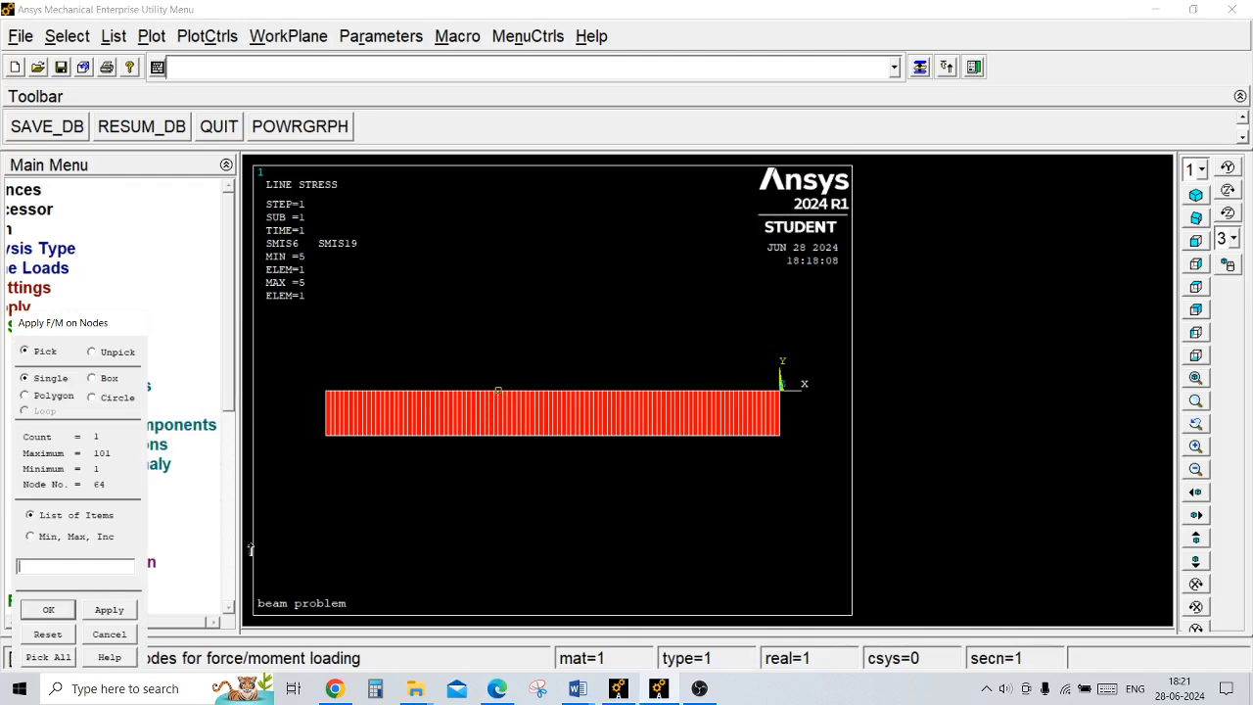
click(66, 611)
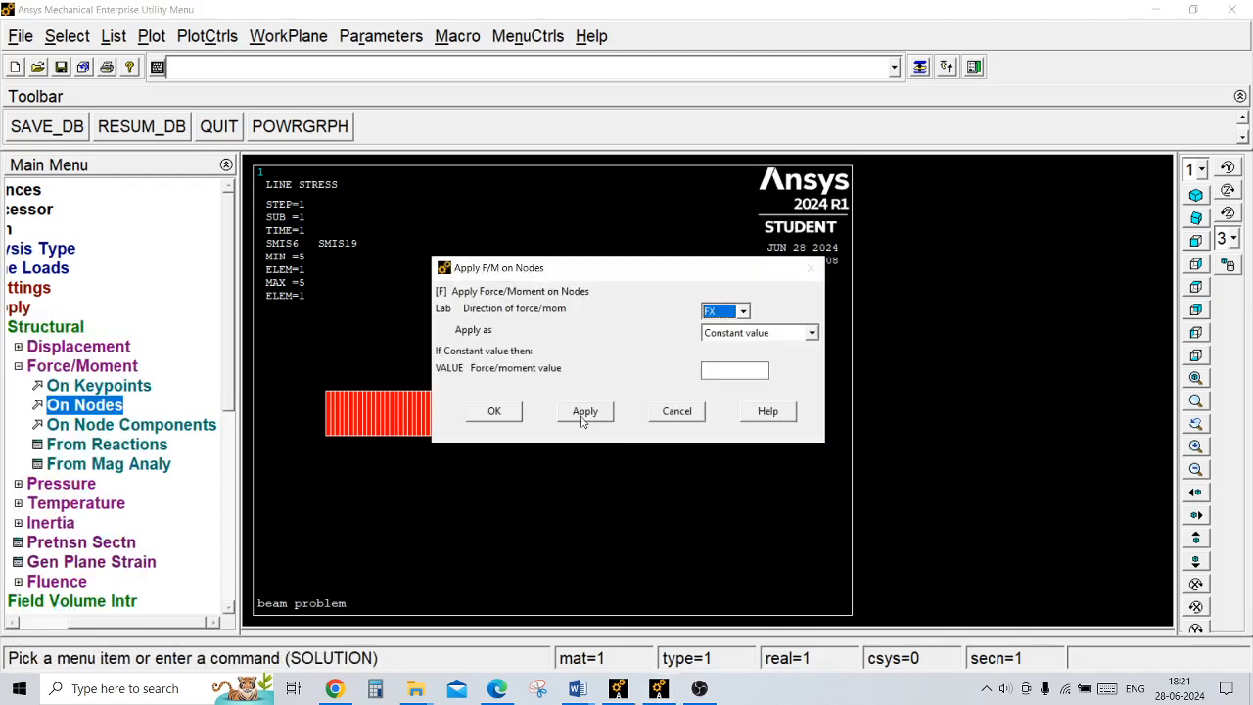
click(744, 312)
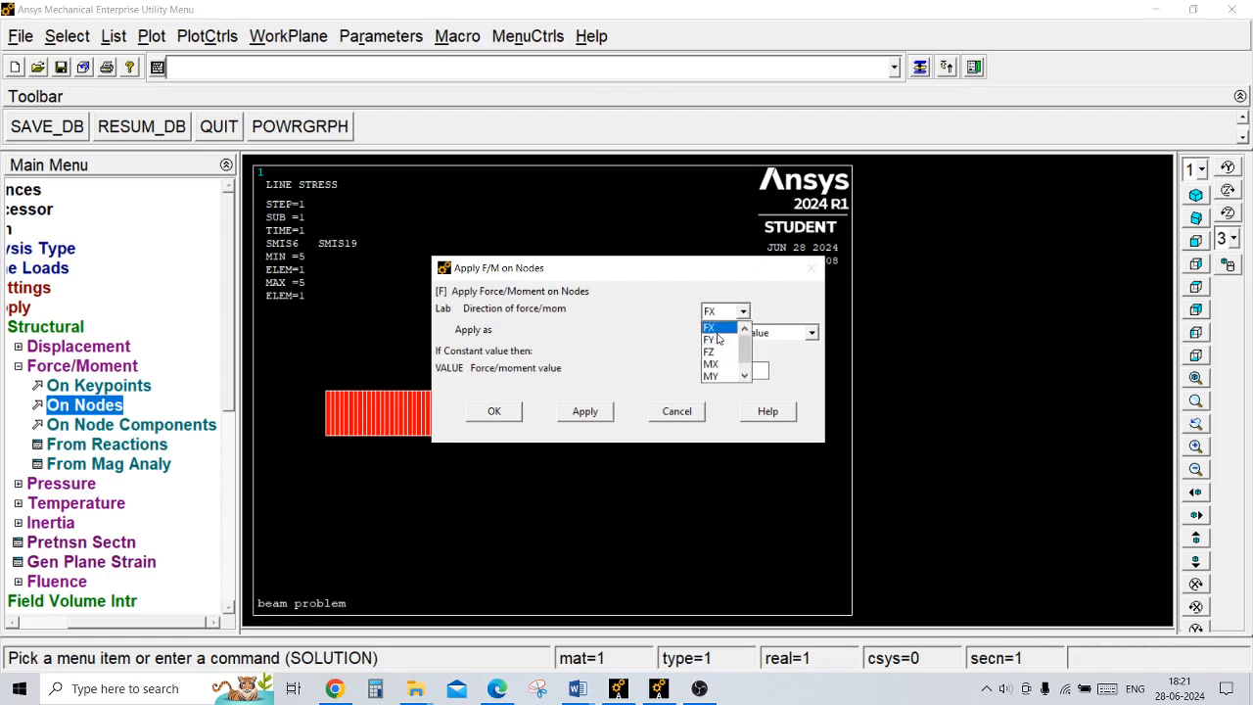
scroll(721, 360, down, 1)
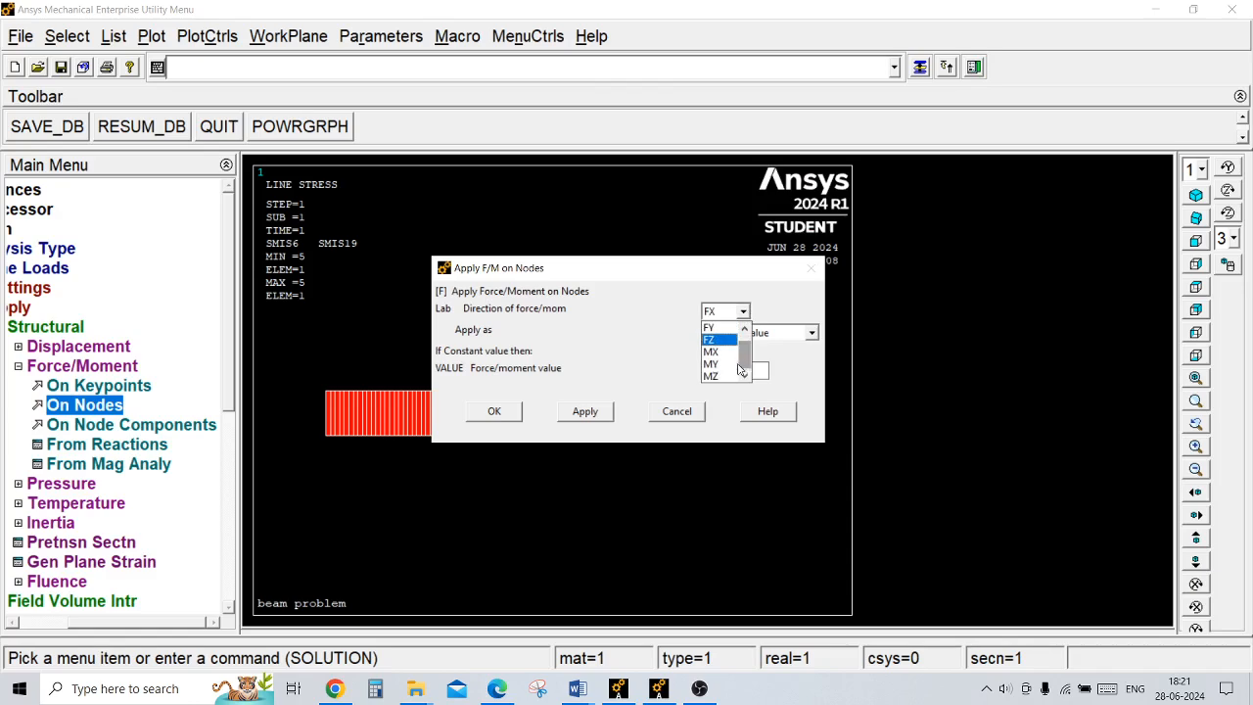
click(716, 365)
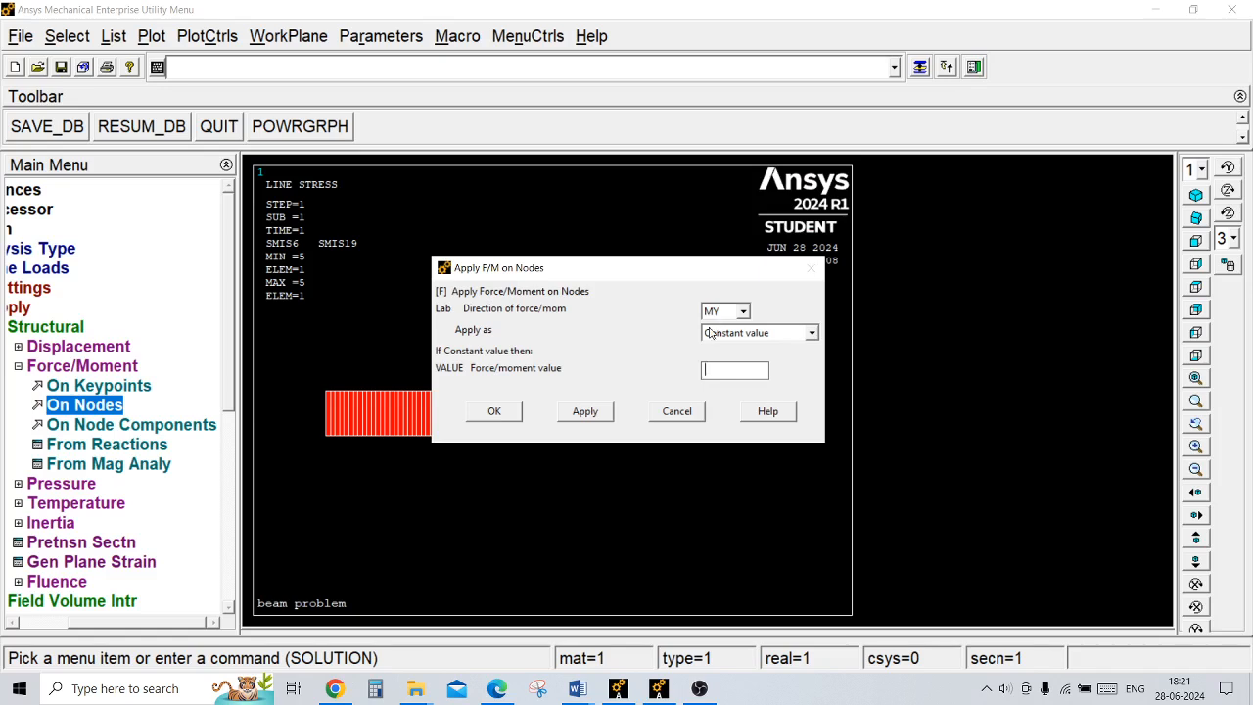
click(678, 411)
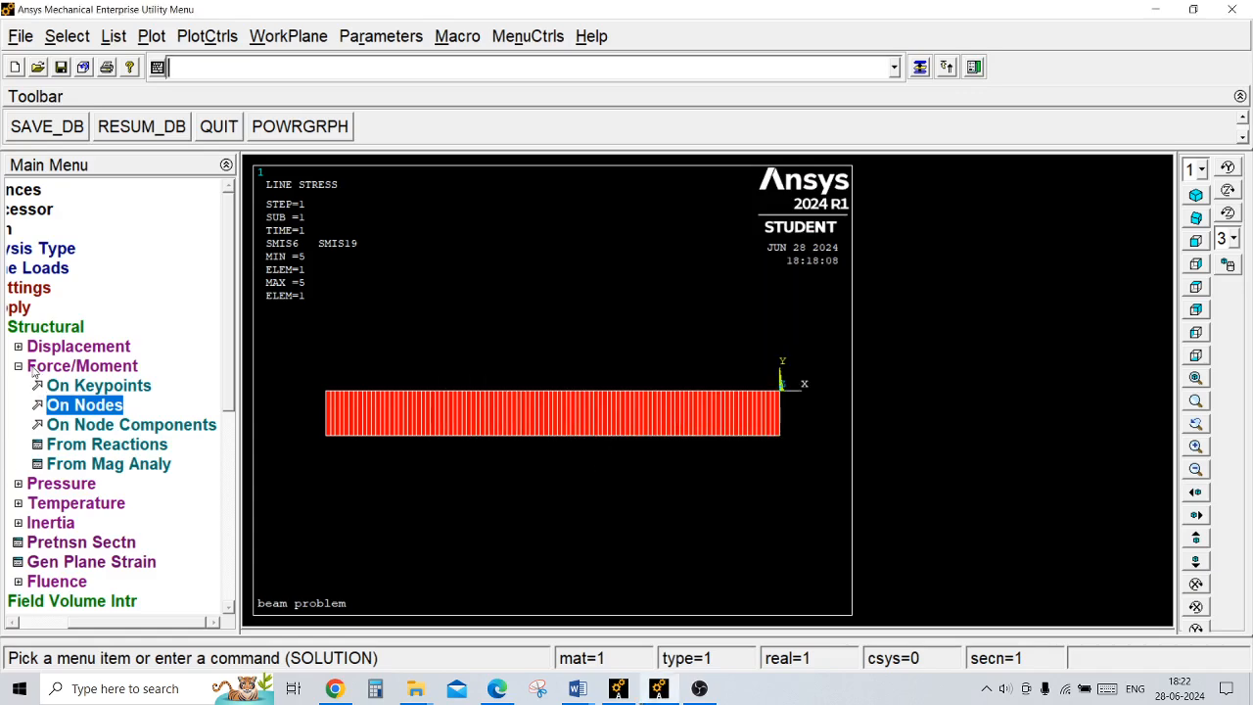
Step: Review the structural displacement options available for constraining the beam
click(34, 368)
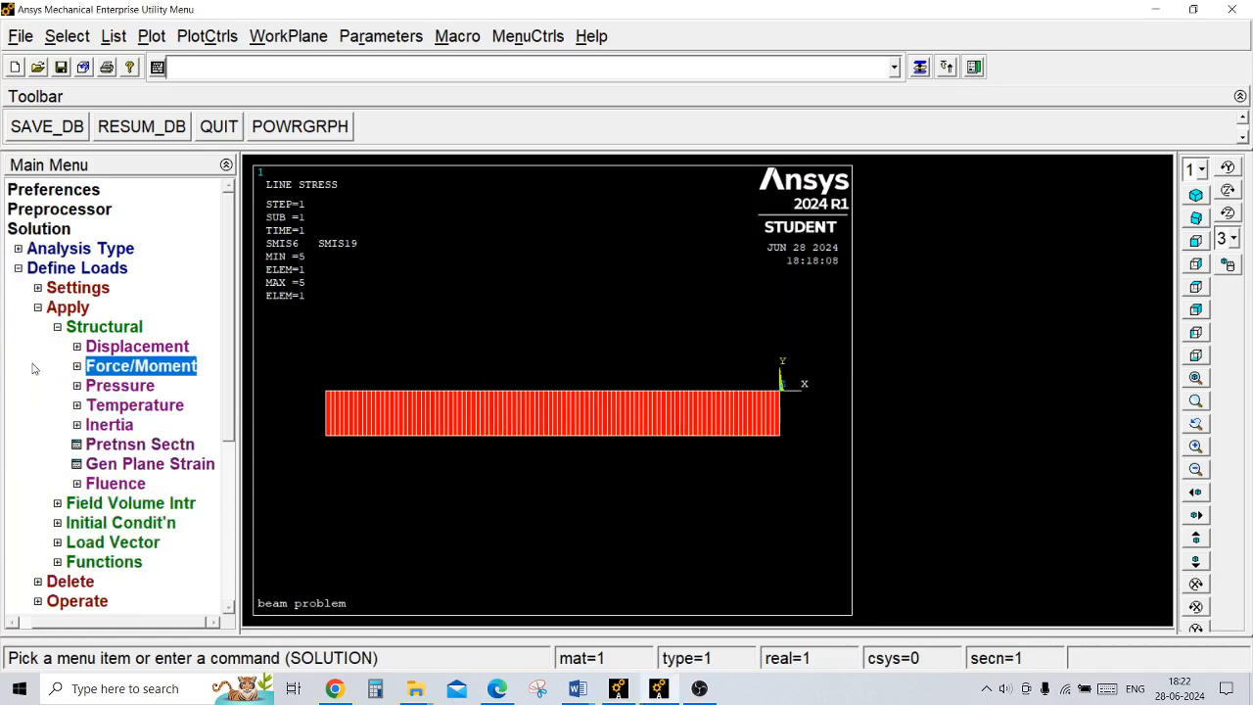
click(168, 351)
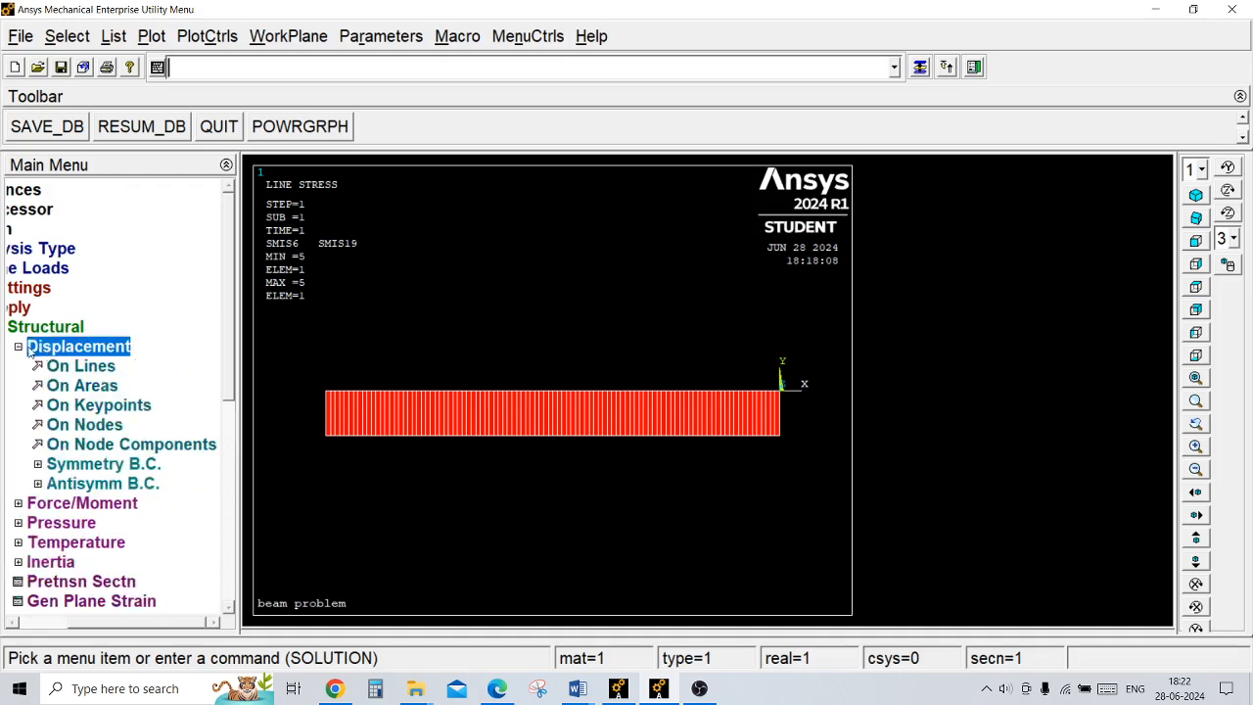
click(39, 348)
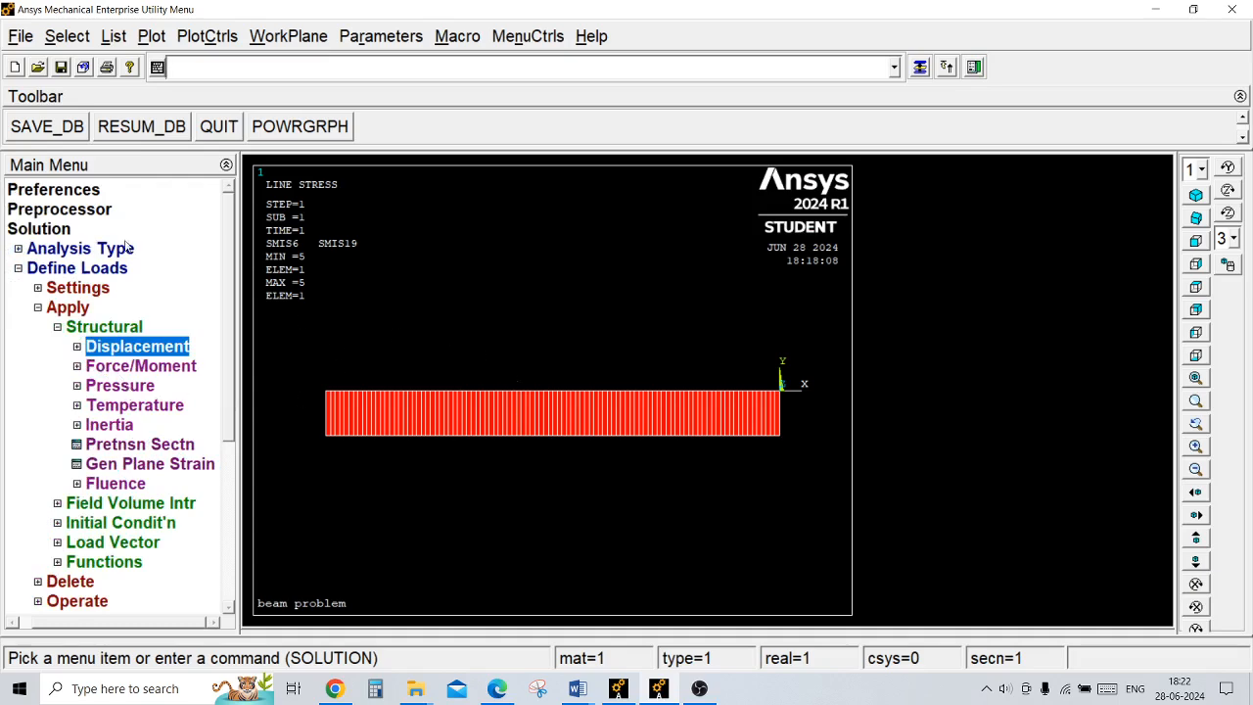
Step: Preview the common beam section shapes in the preprocessor, choose the I-section sub-type, and close the Beam Tool without applying it
click(64, 211)
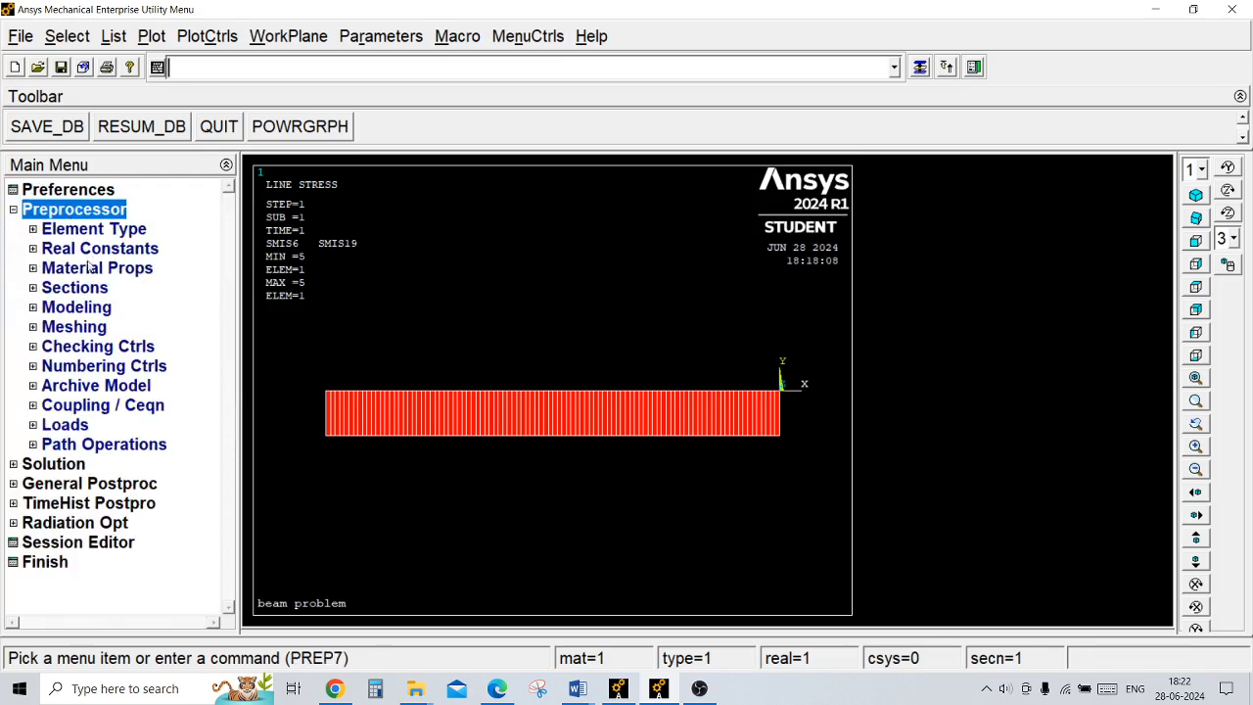
click(94, 288)
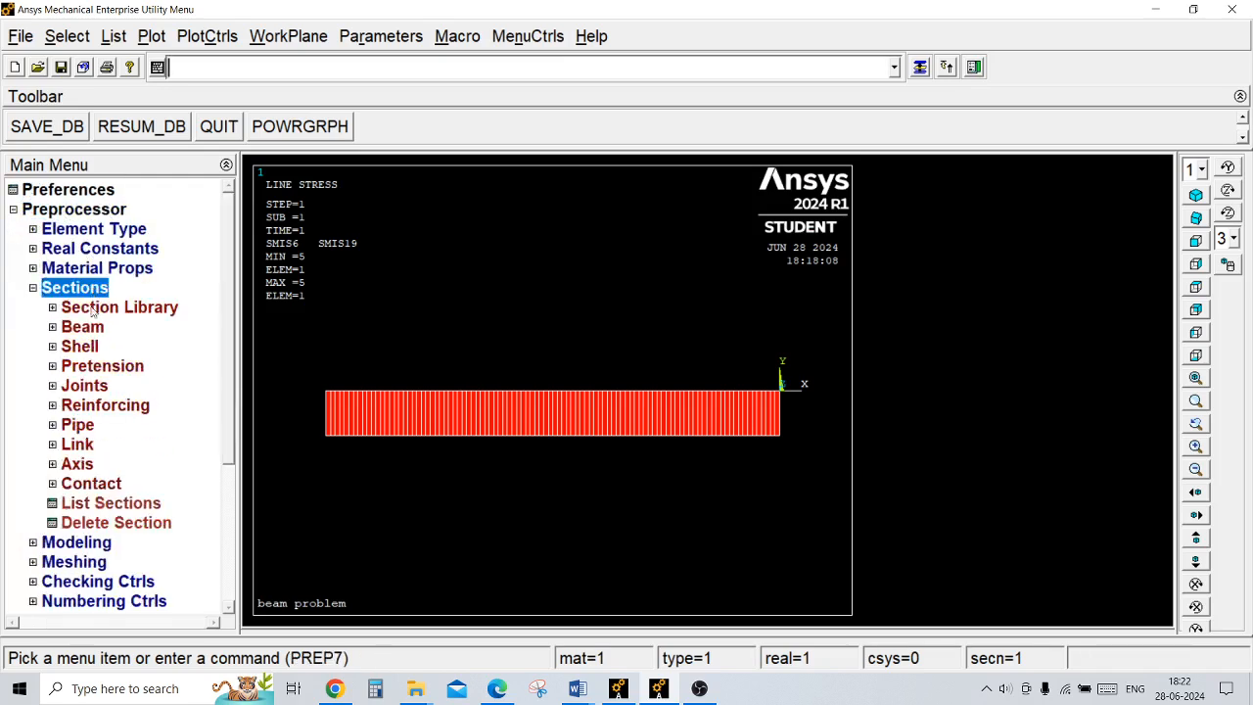
click(93, 328)
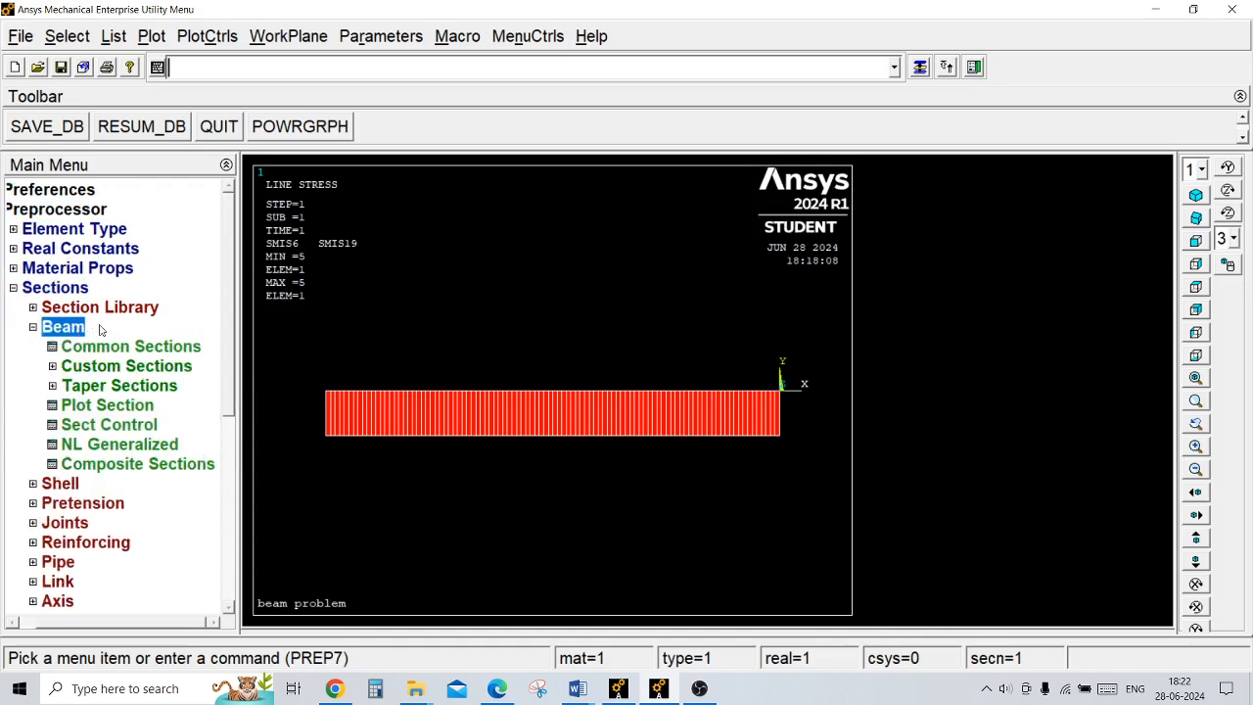
click(119, 347)
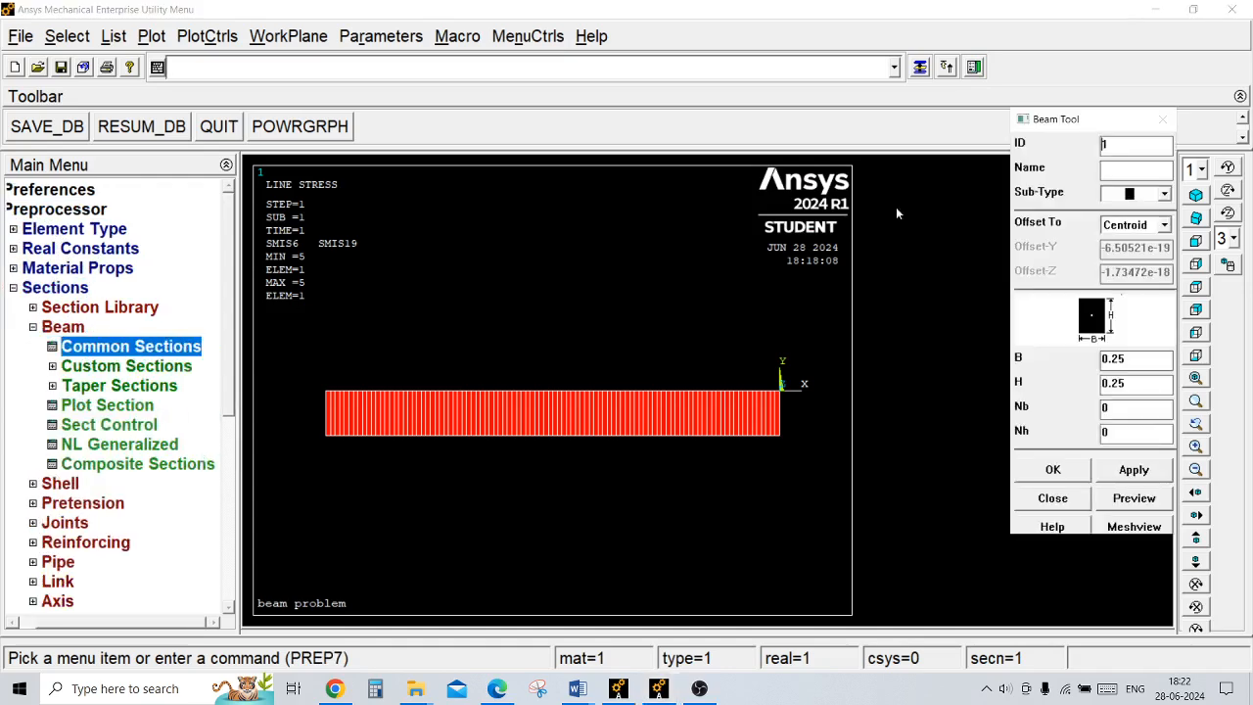
click(1165, 194)
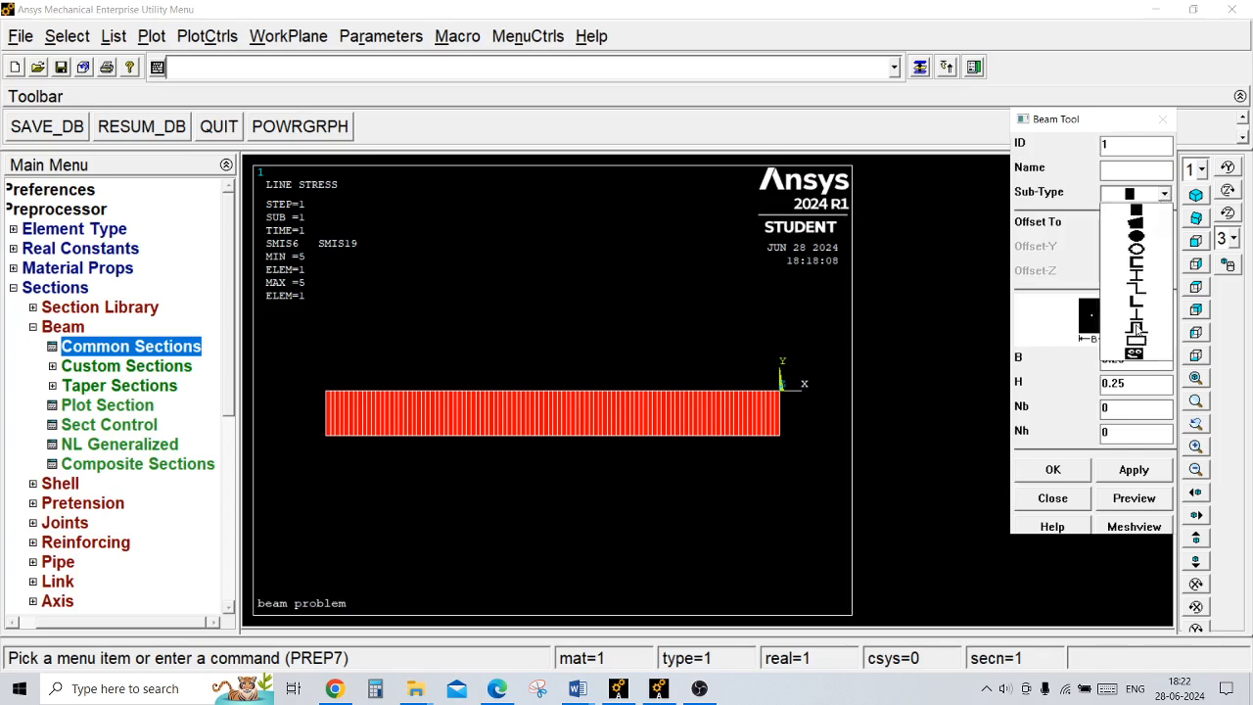
click(1135, 280)
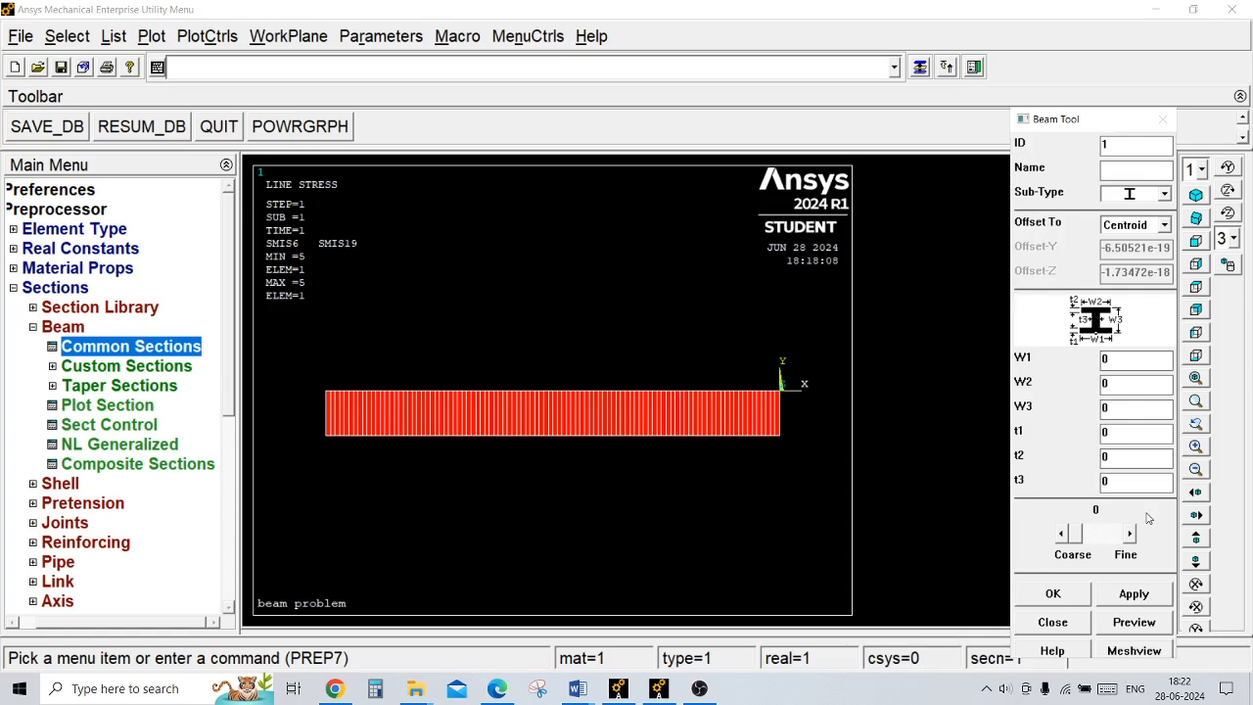
click(1066, 625)
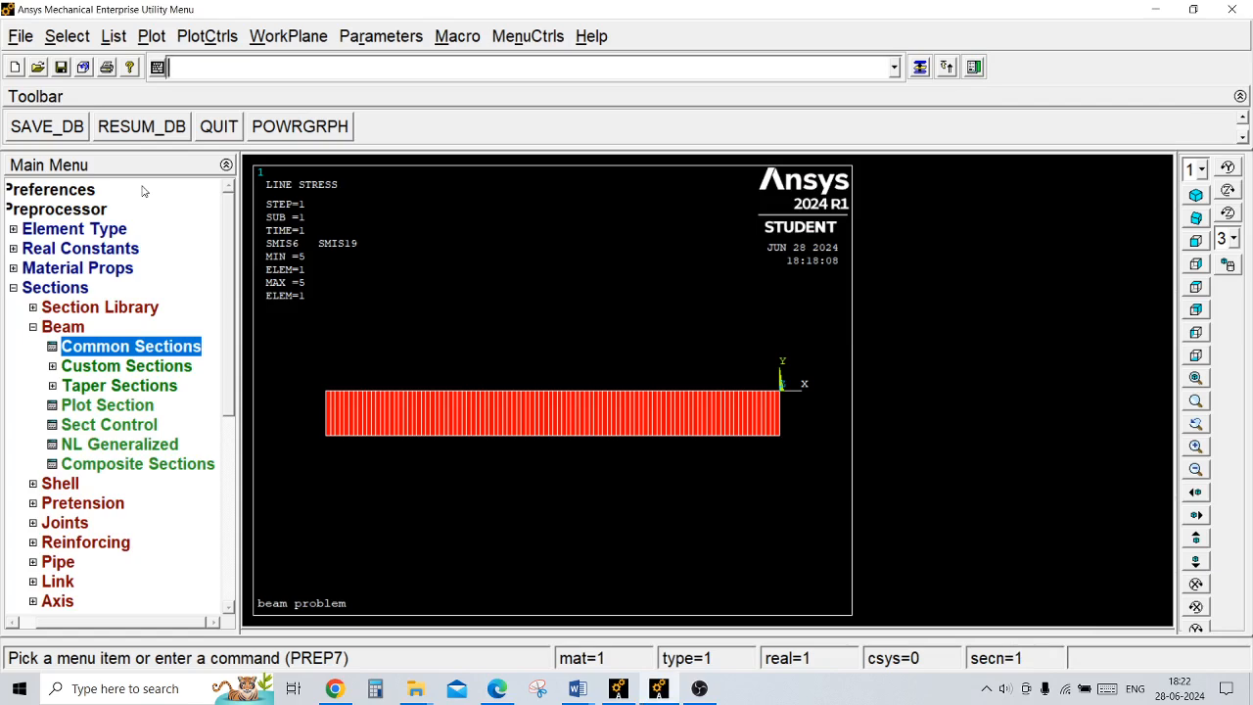
click(14, 289)
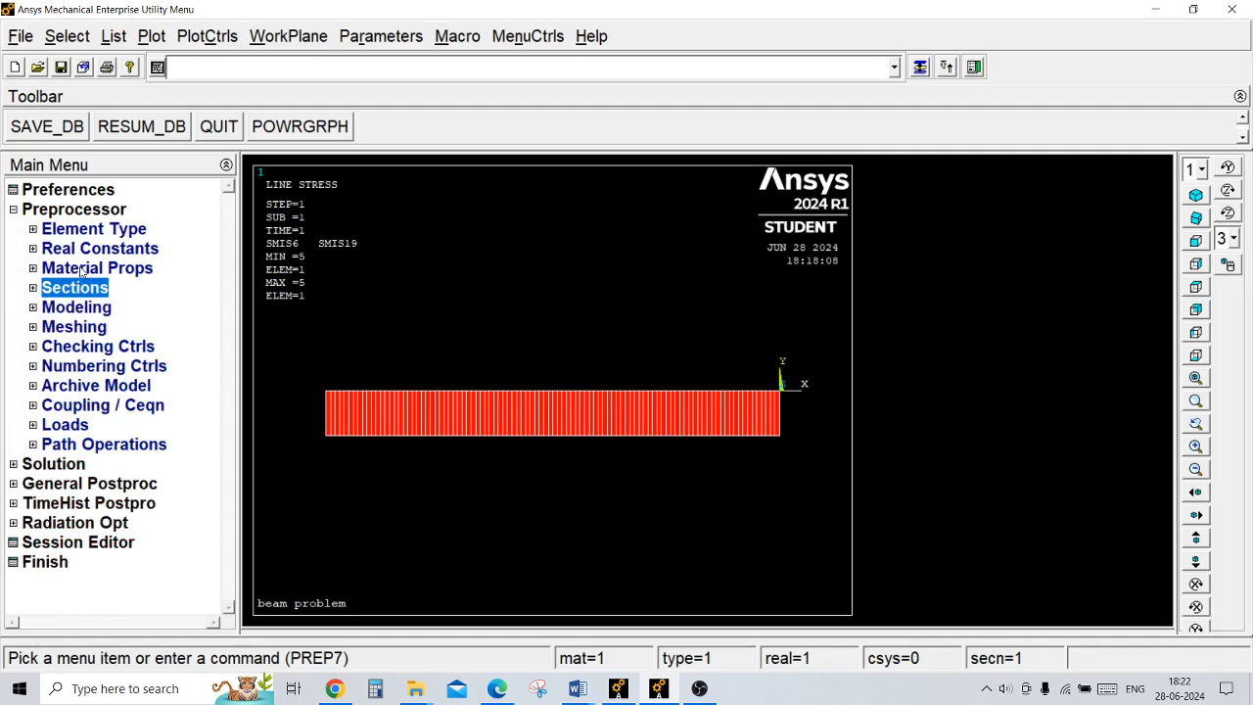
Step: Check the defined element types in the preprocessor and review the available section options
click(135, 230)
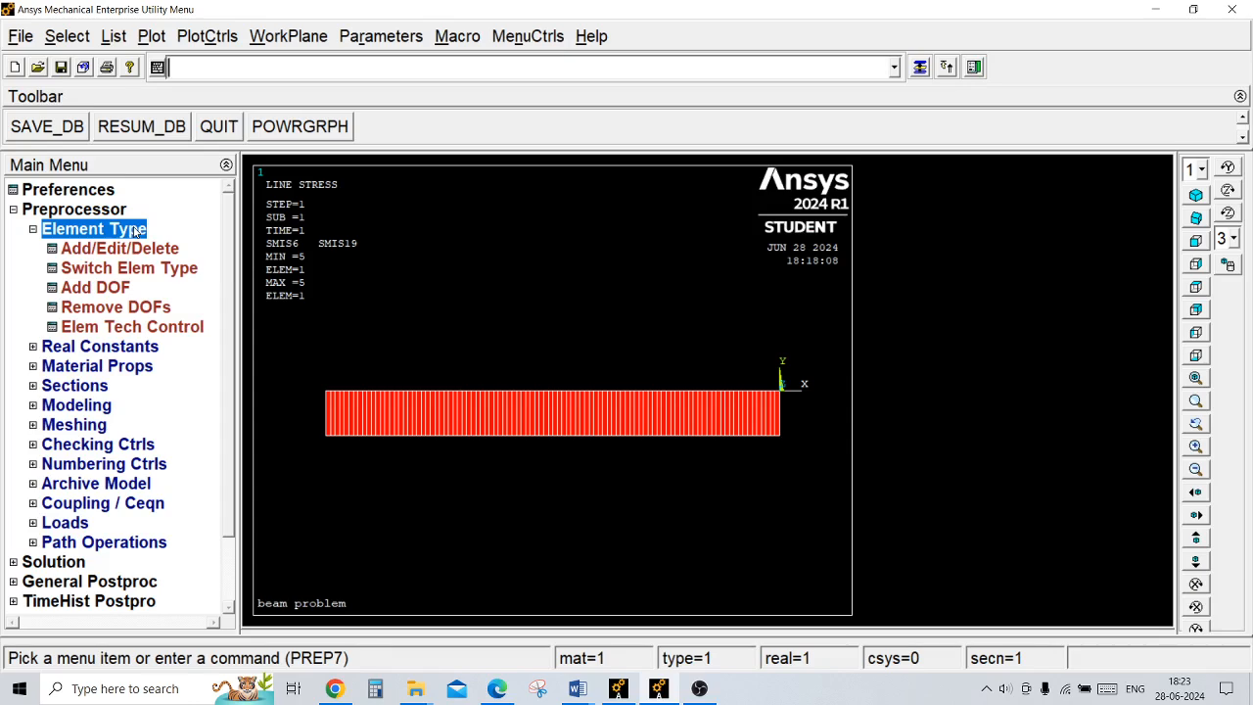
click(120, 249)
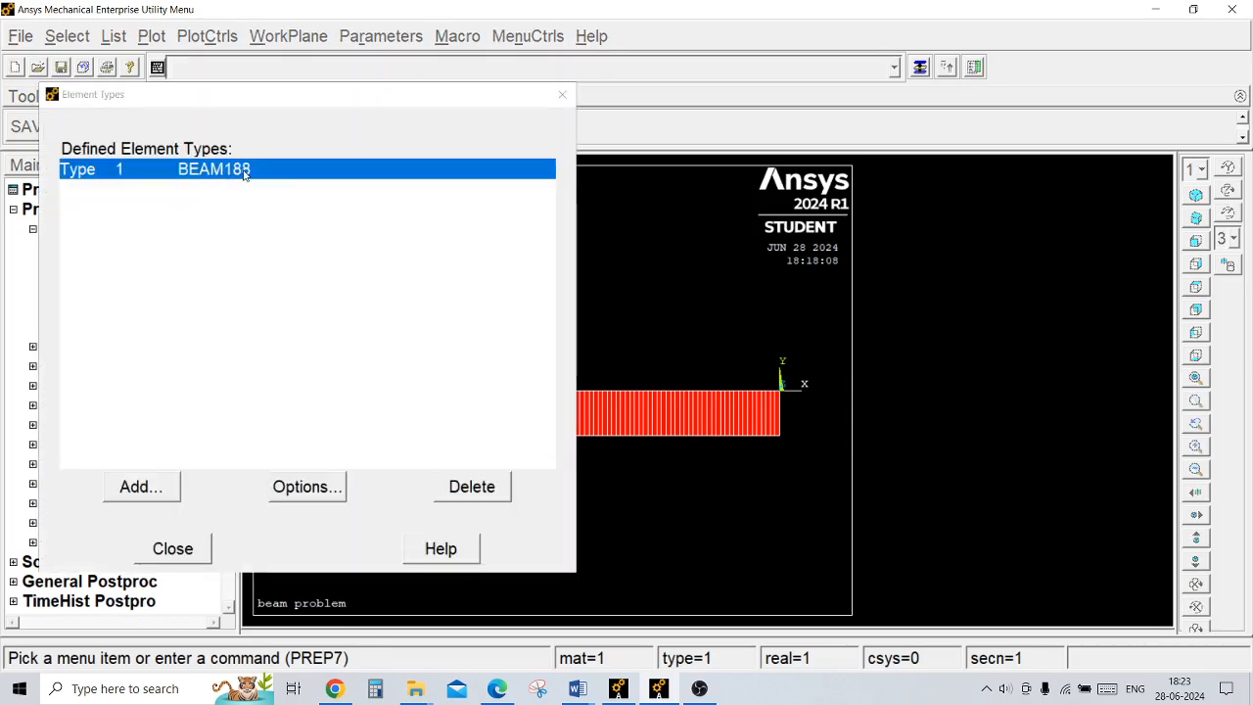
click(184, 550)
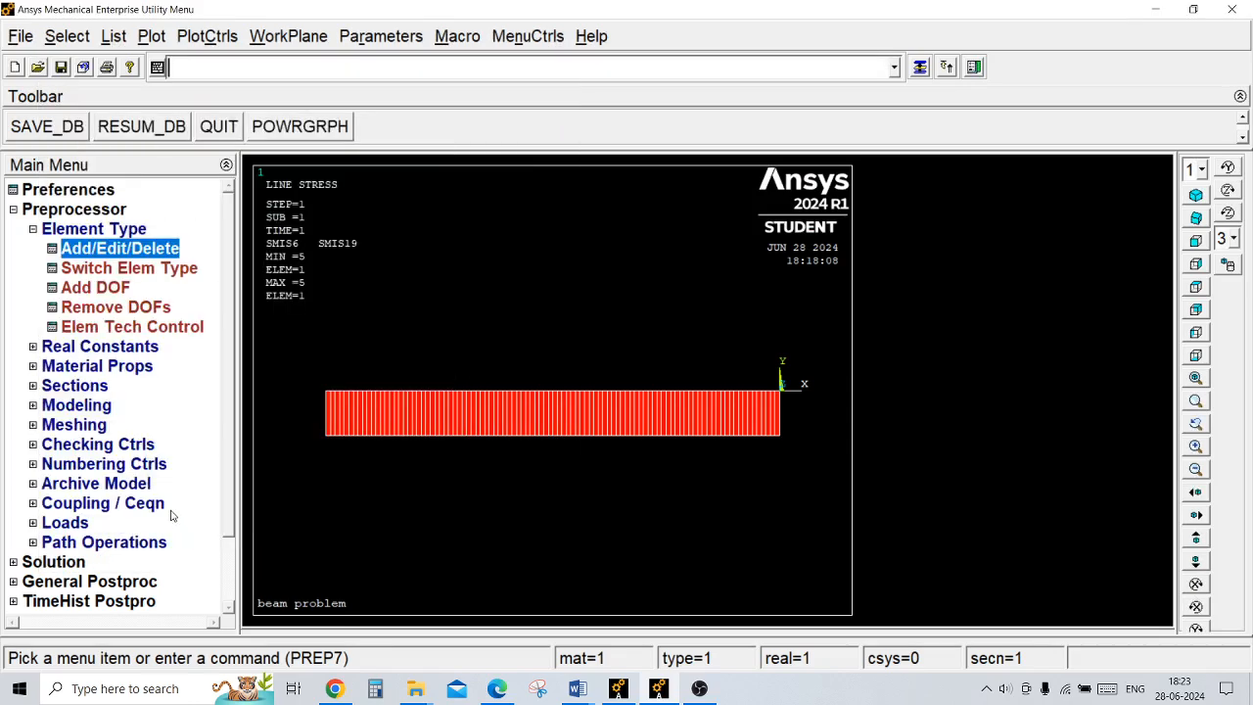
click(102, 387)
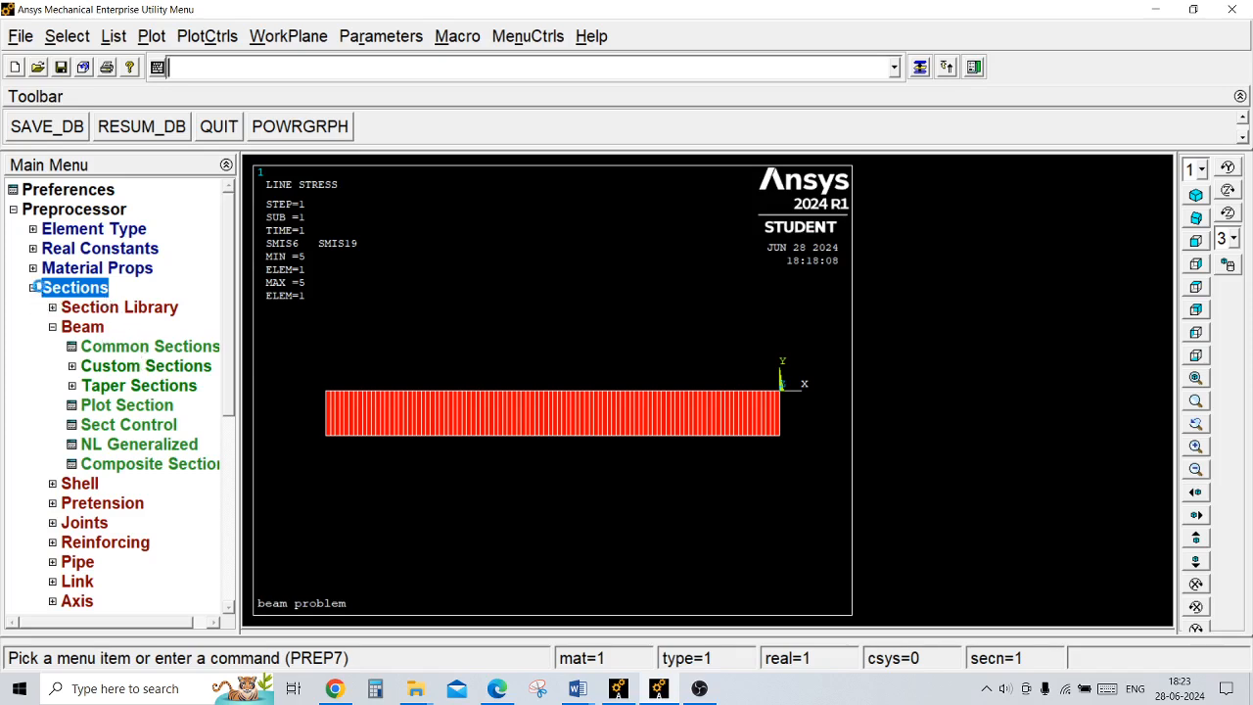
click(33, 288)
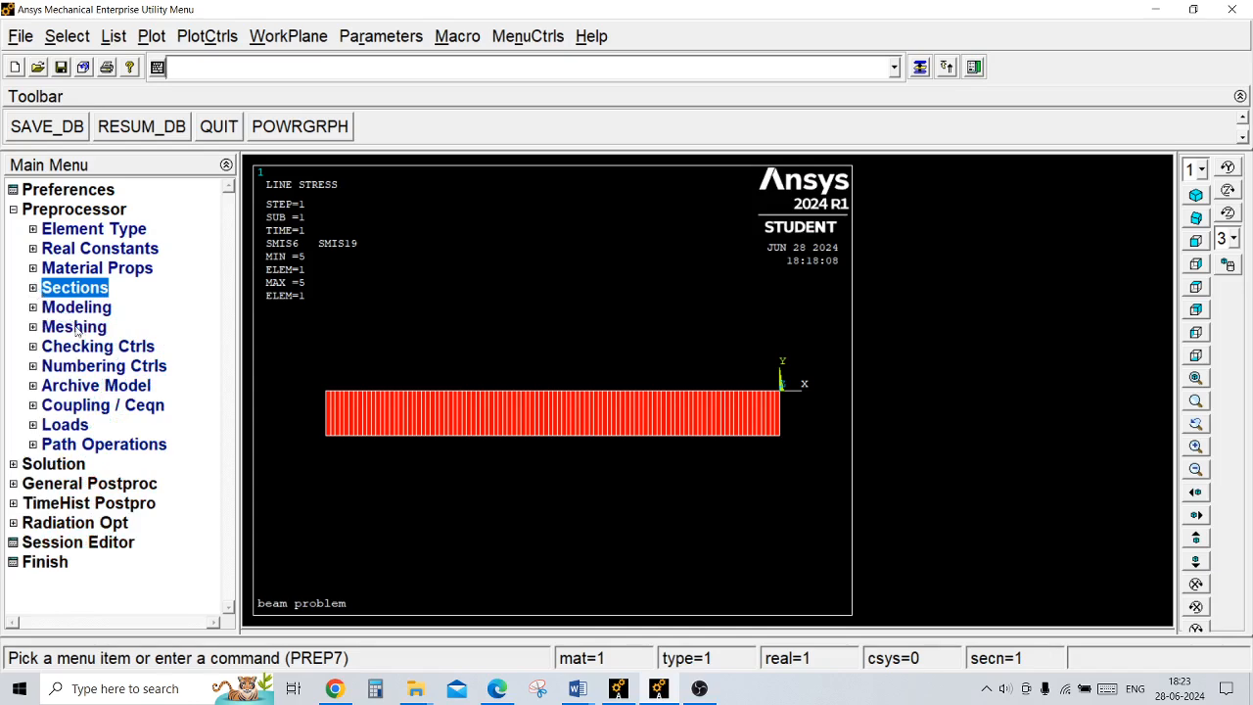
Step: Start a structural pressure load on beams in the solution phase and cancel it without picking elements
click(54, 464)
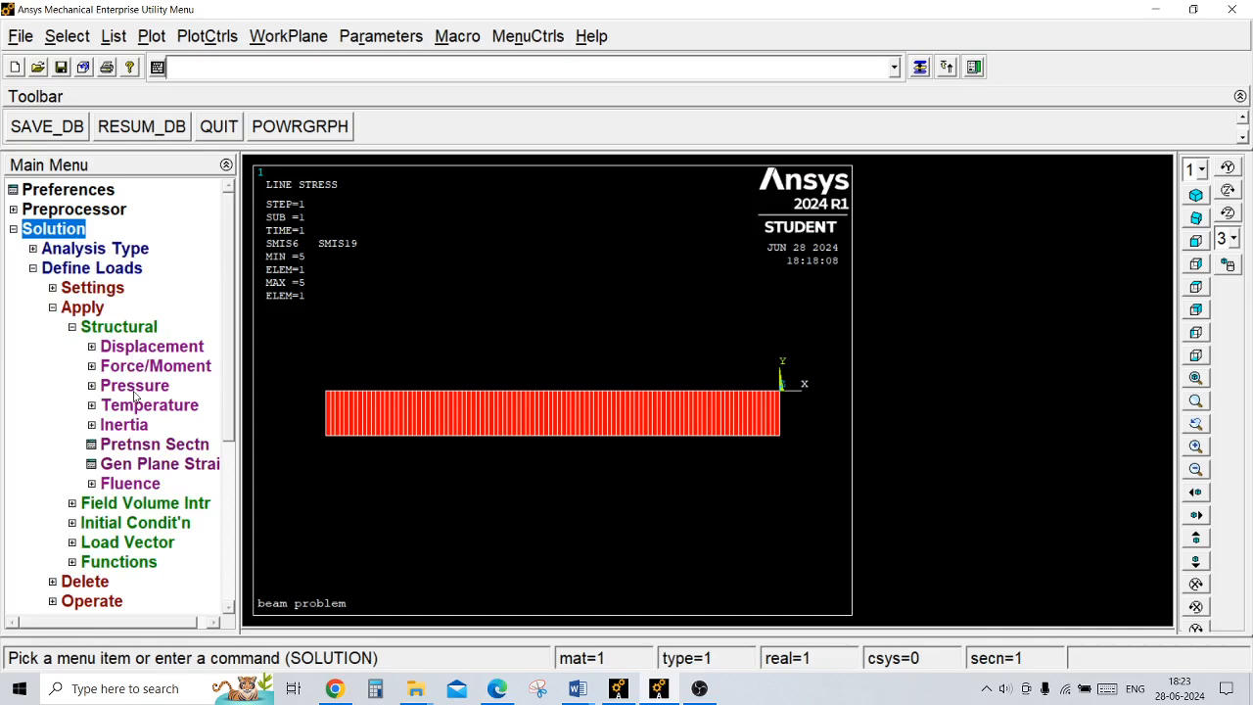
click(136, 388)
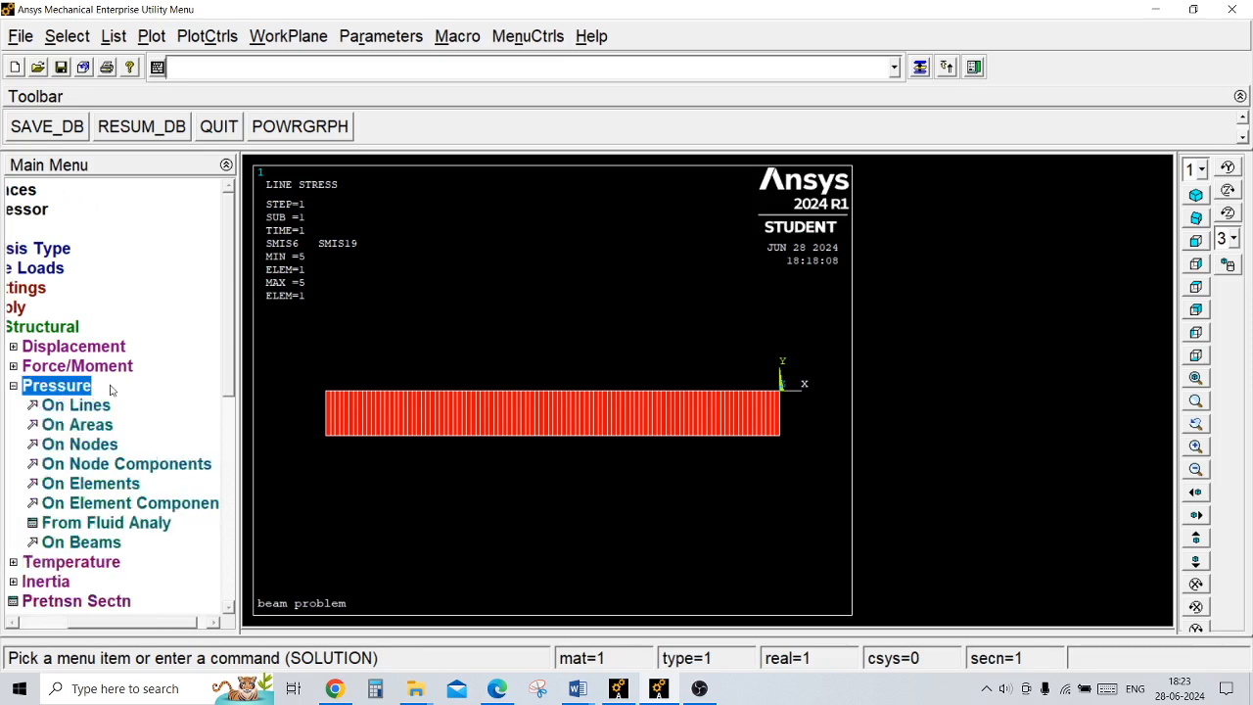
click(66, 544)
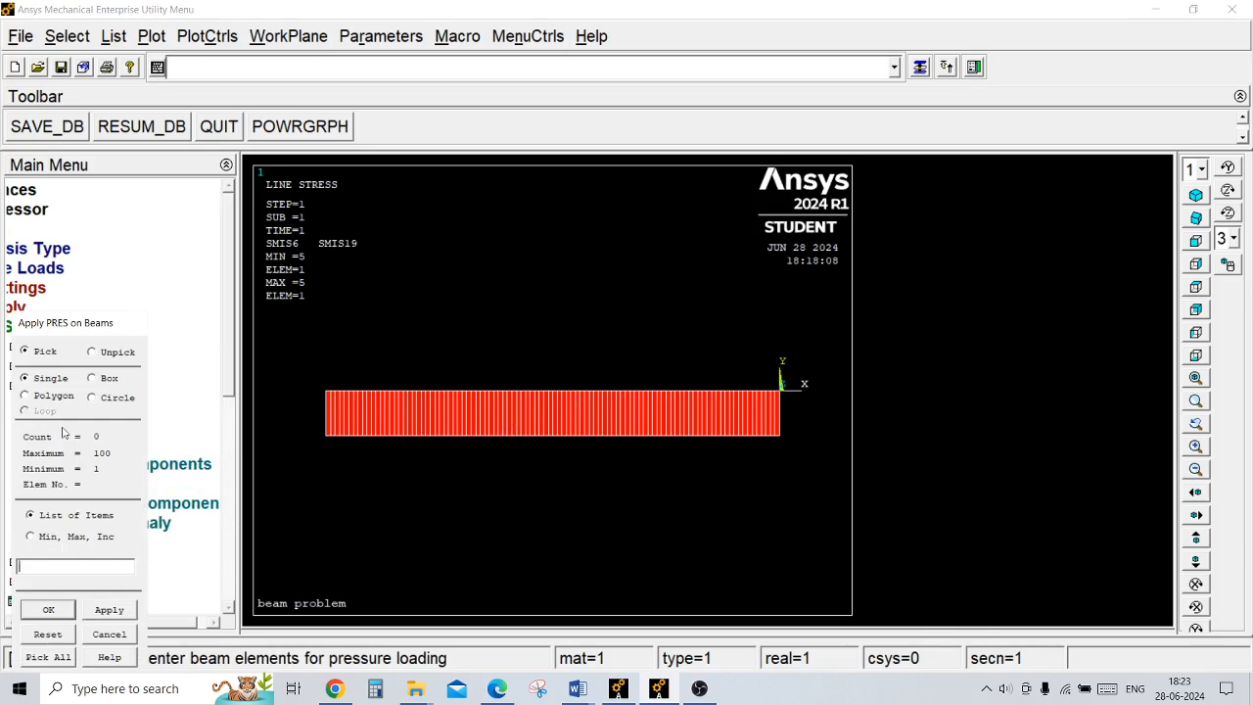
drag(61, 326, 99, 222)
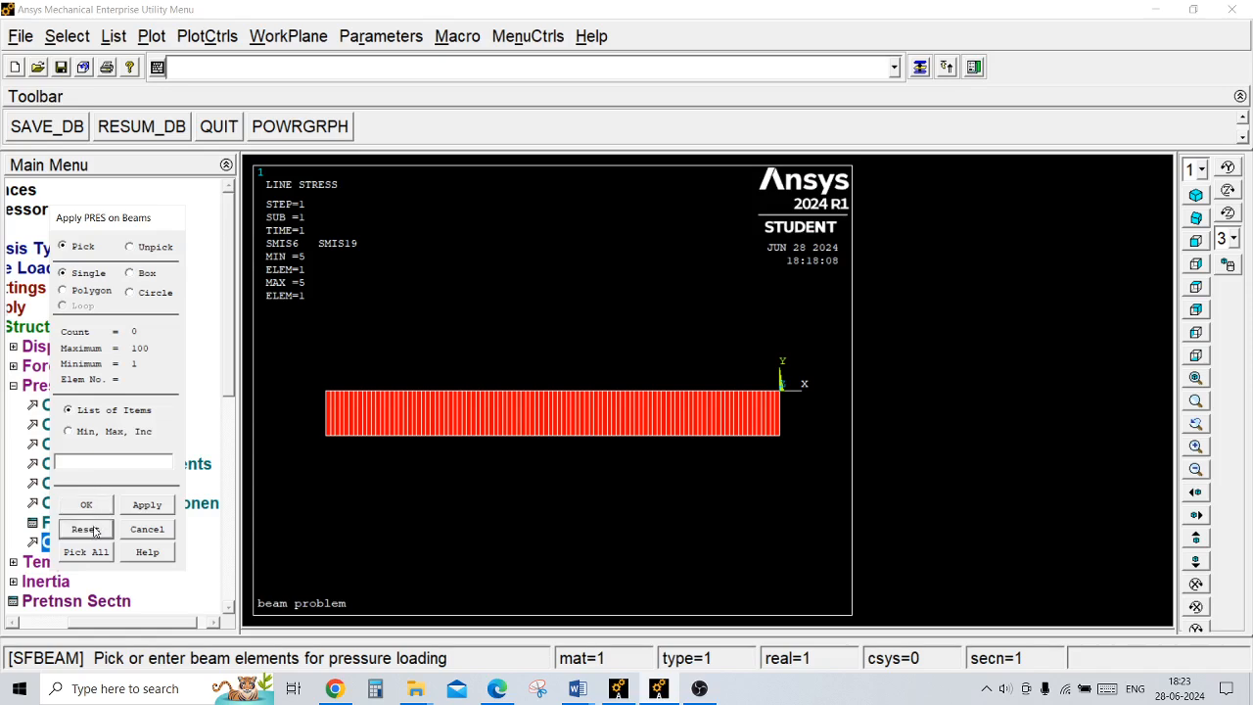
click(132, 532)
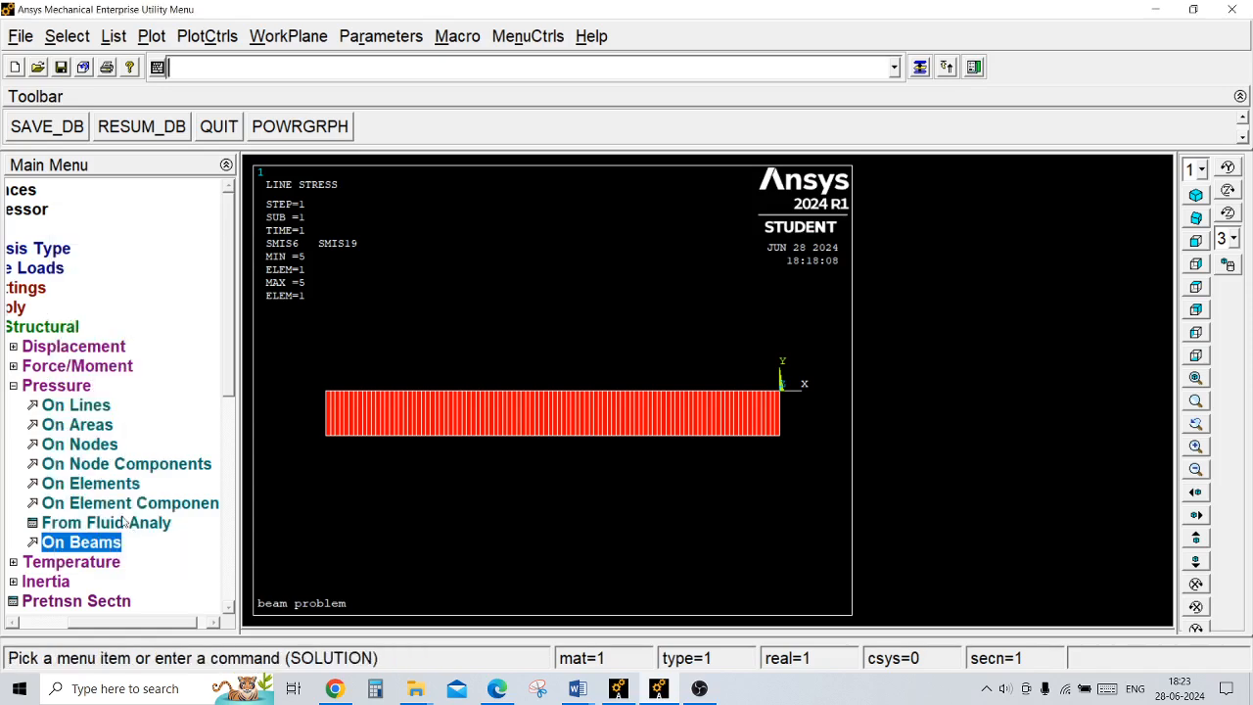
click(14, 386)
click(68, 332)
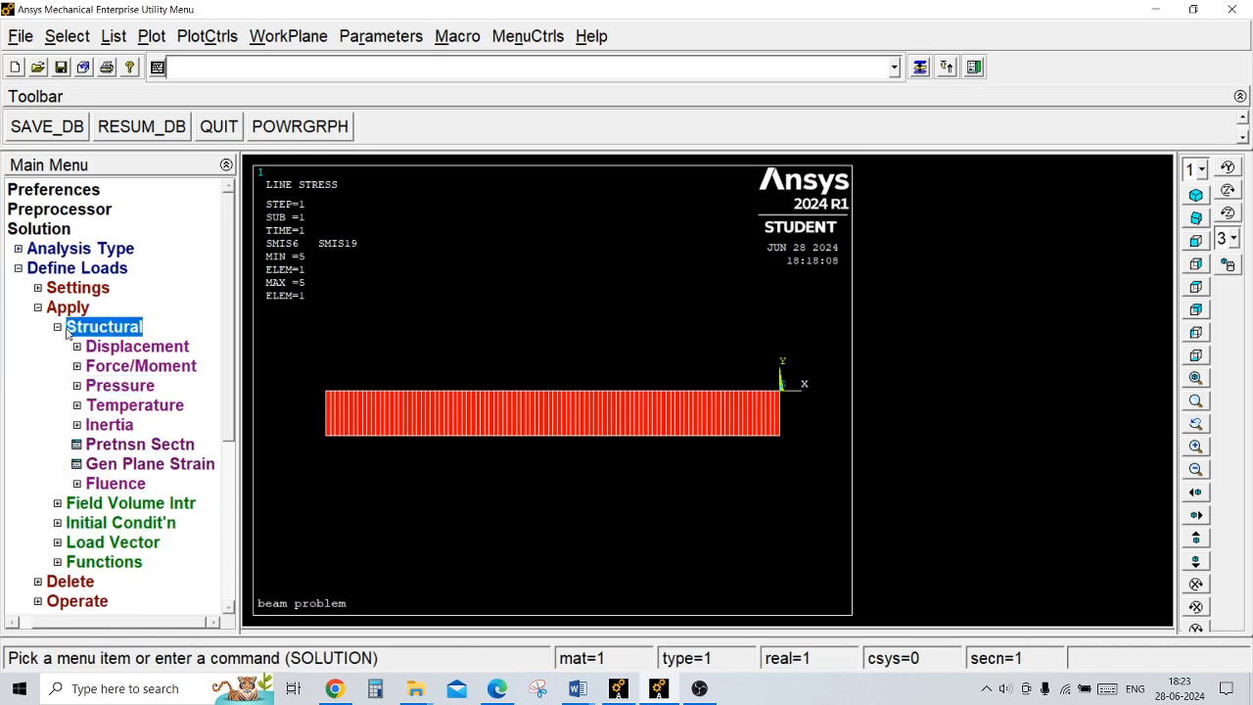
click(67, 309)
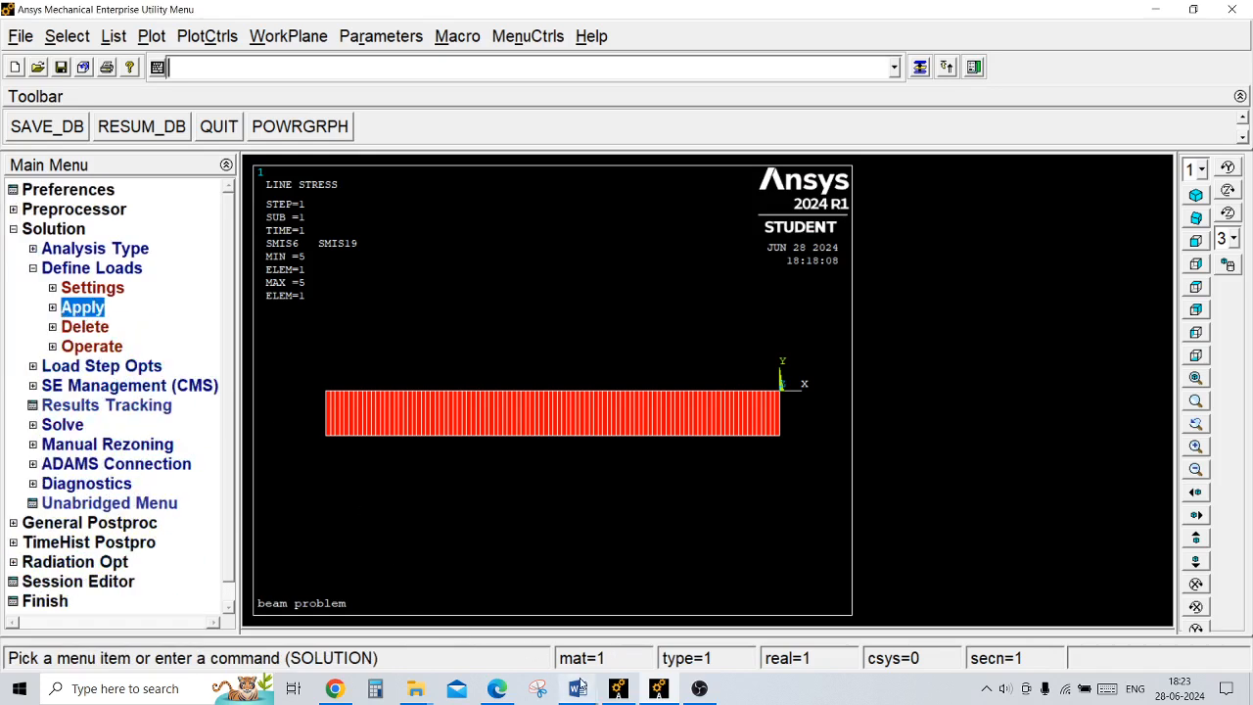
Step: Switch to the 2.7 BeamProblem document in Word and view the second beam problem with point and distributed loads
click(579, 685)
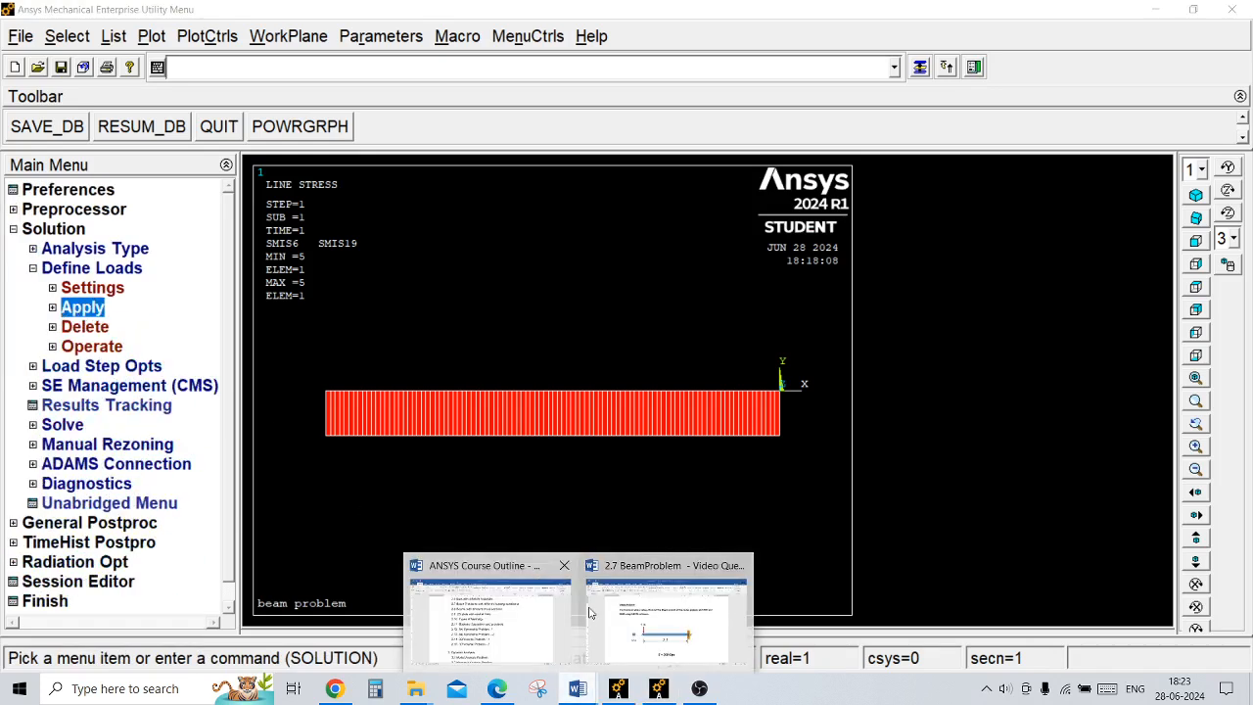
click(589, 613)
drag(1241, 215, 1240, 352)
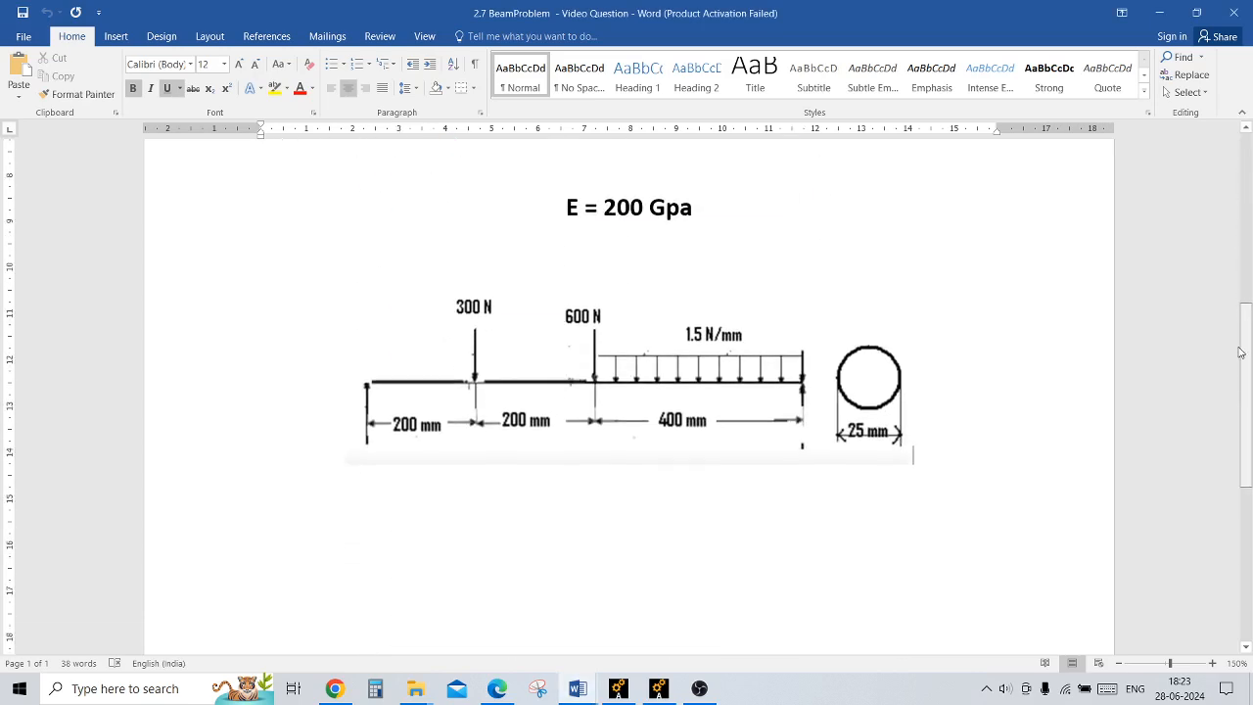